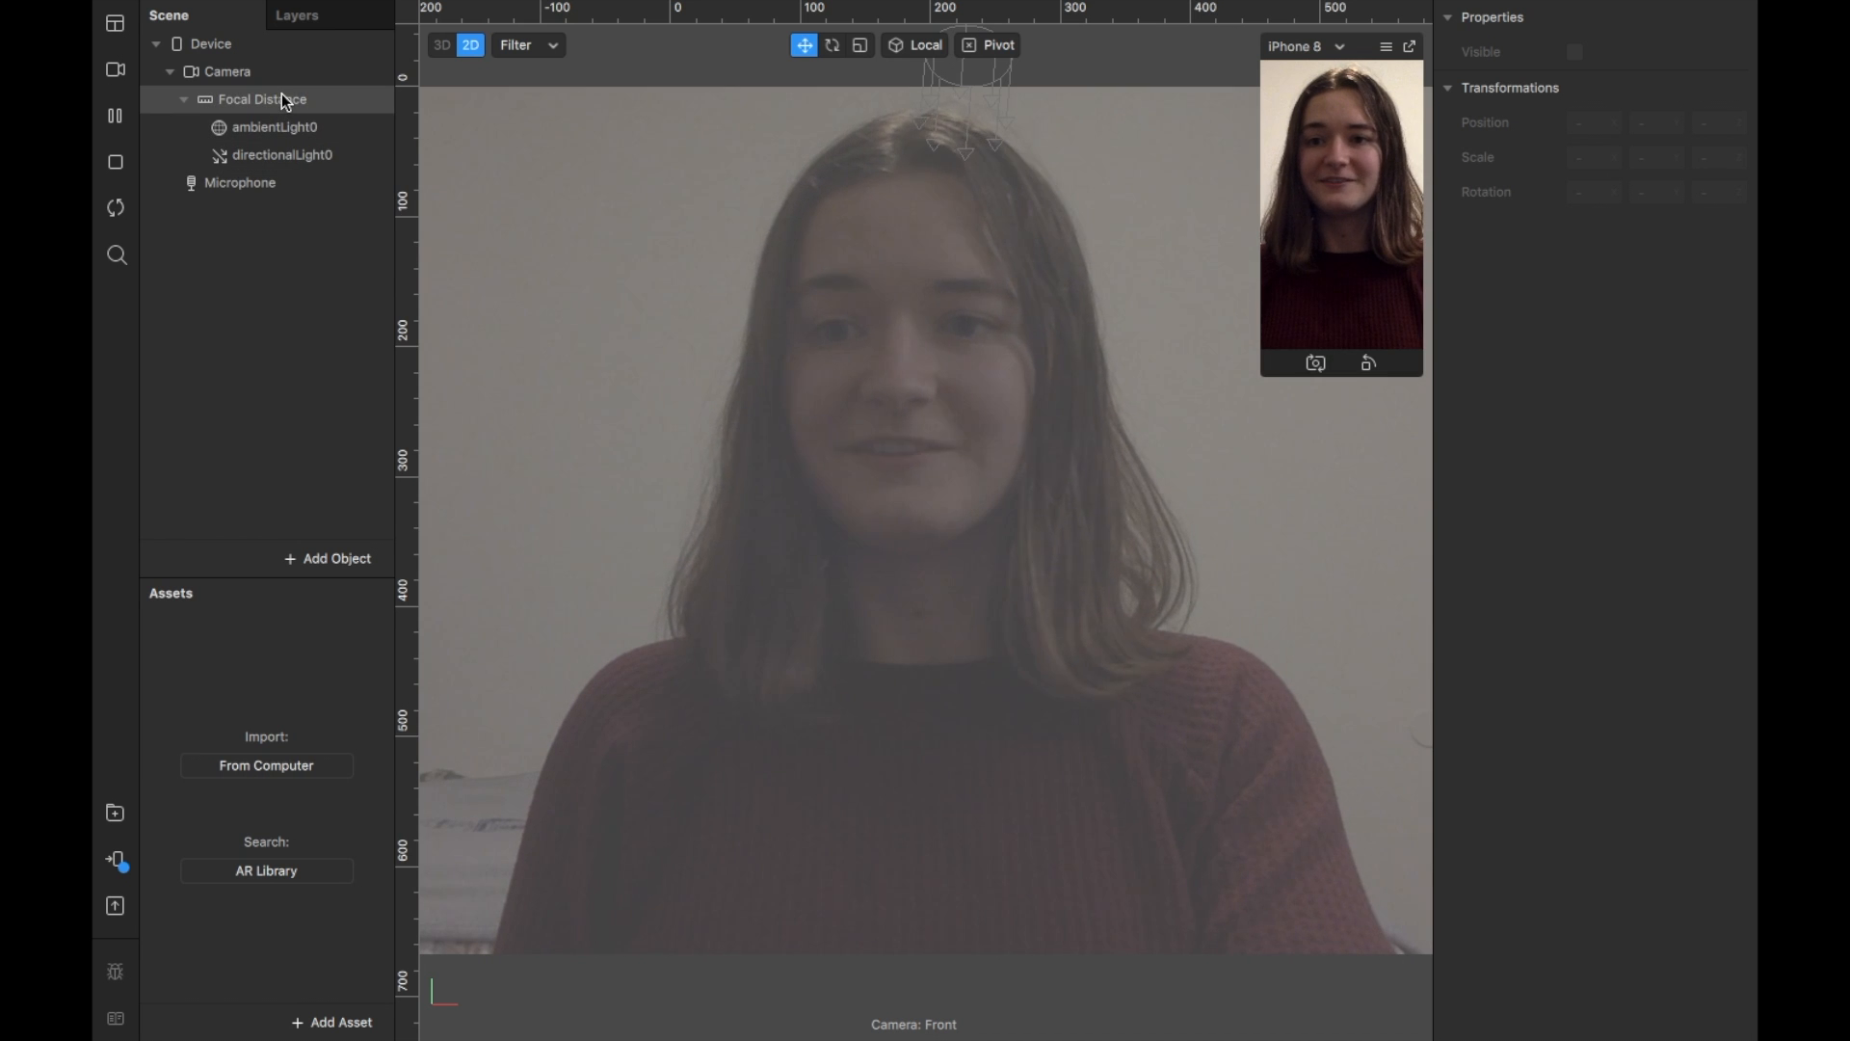
Step: Add a canvas under Focal Distance in the Scene panel
{"action": "right_click", "coordinate": [281, 96]}
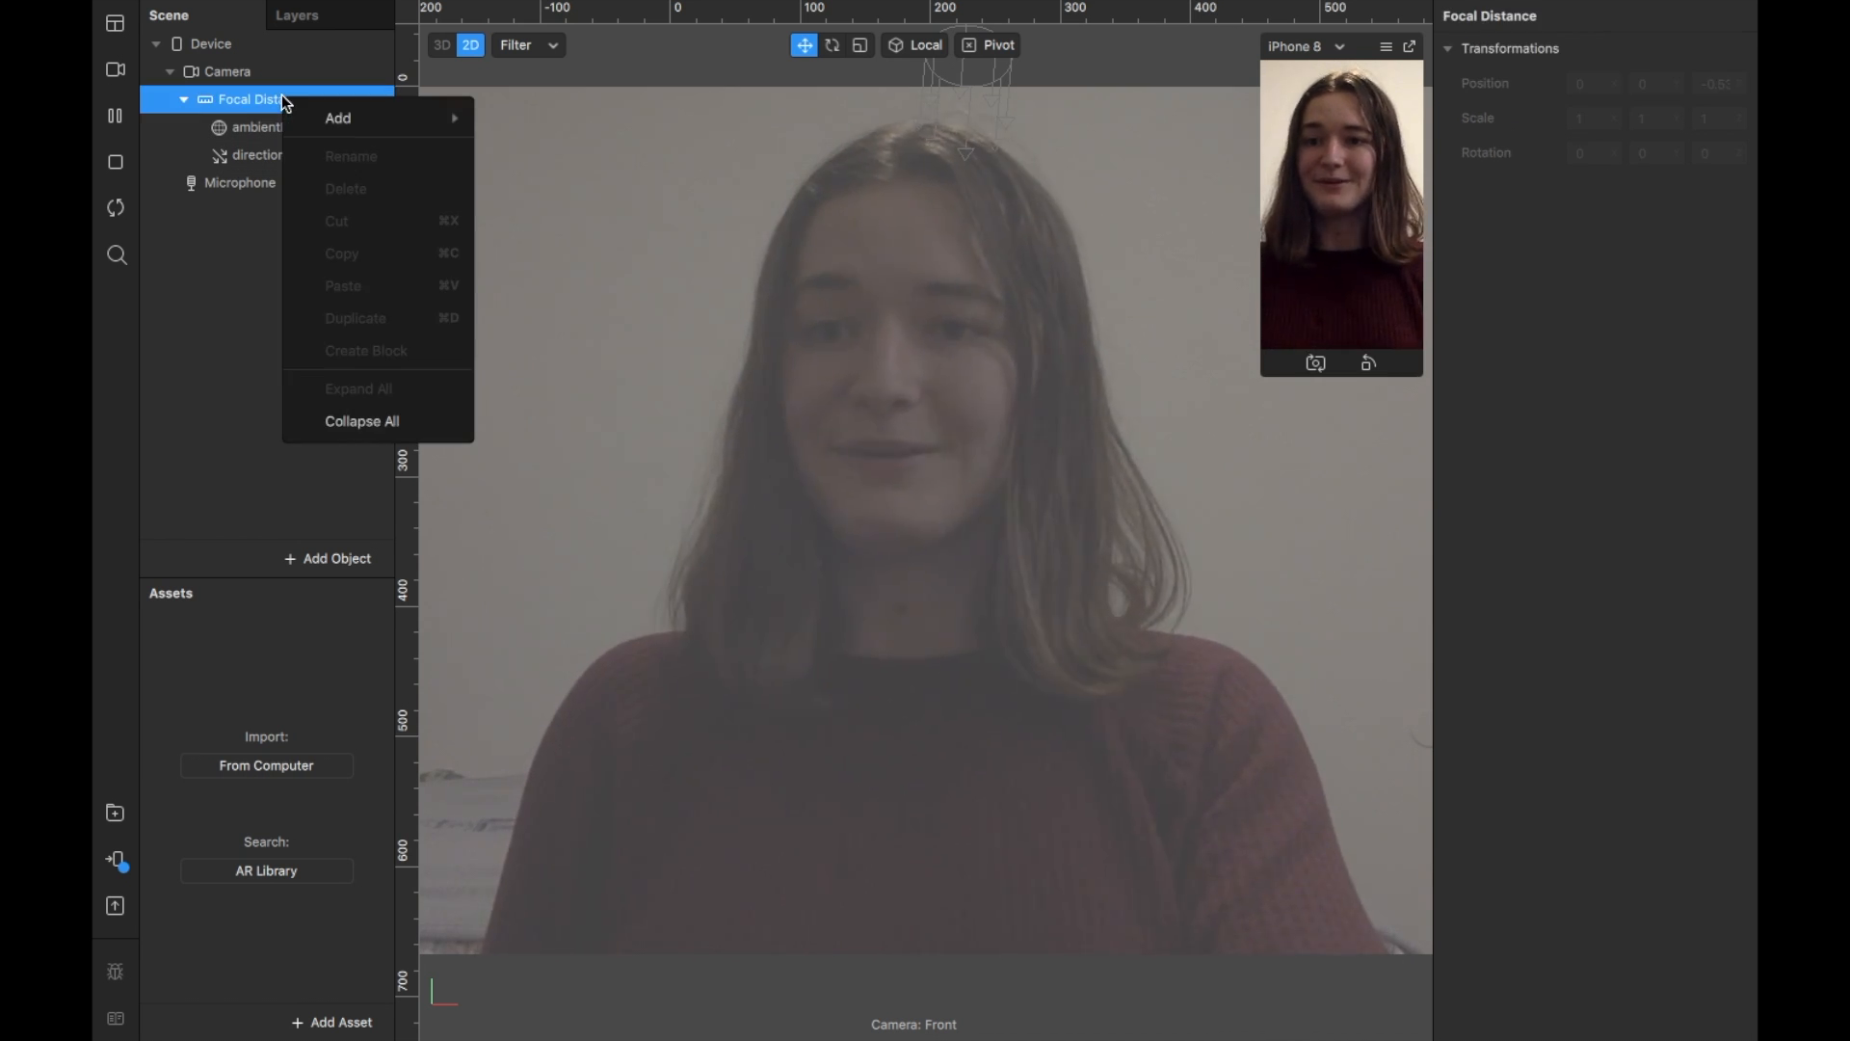
{"action": "mouse_move", "coordinate": [449, 113]}
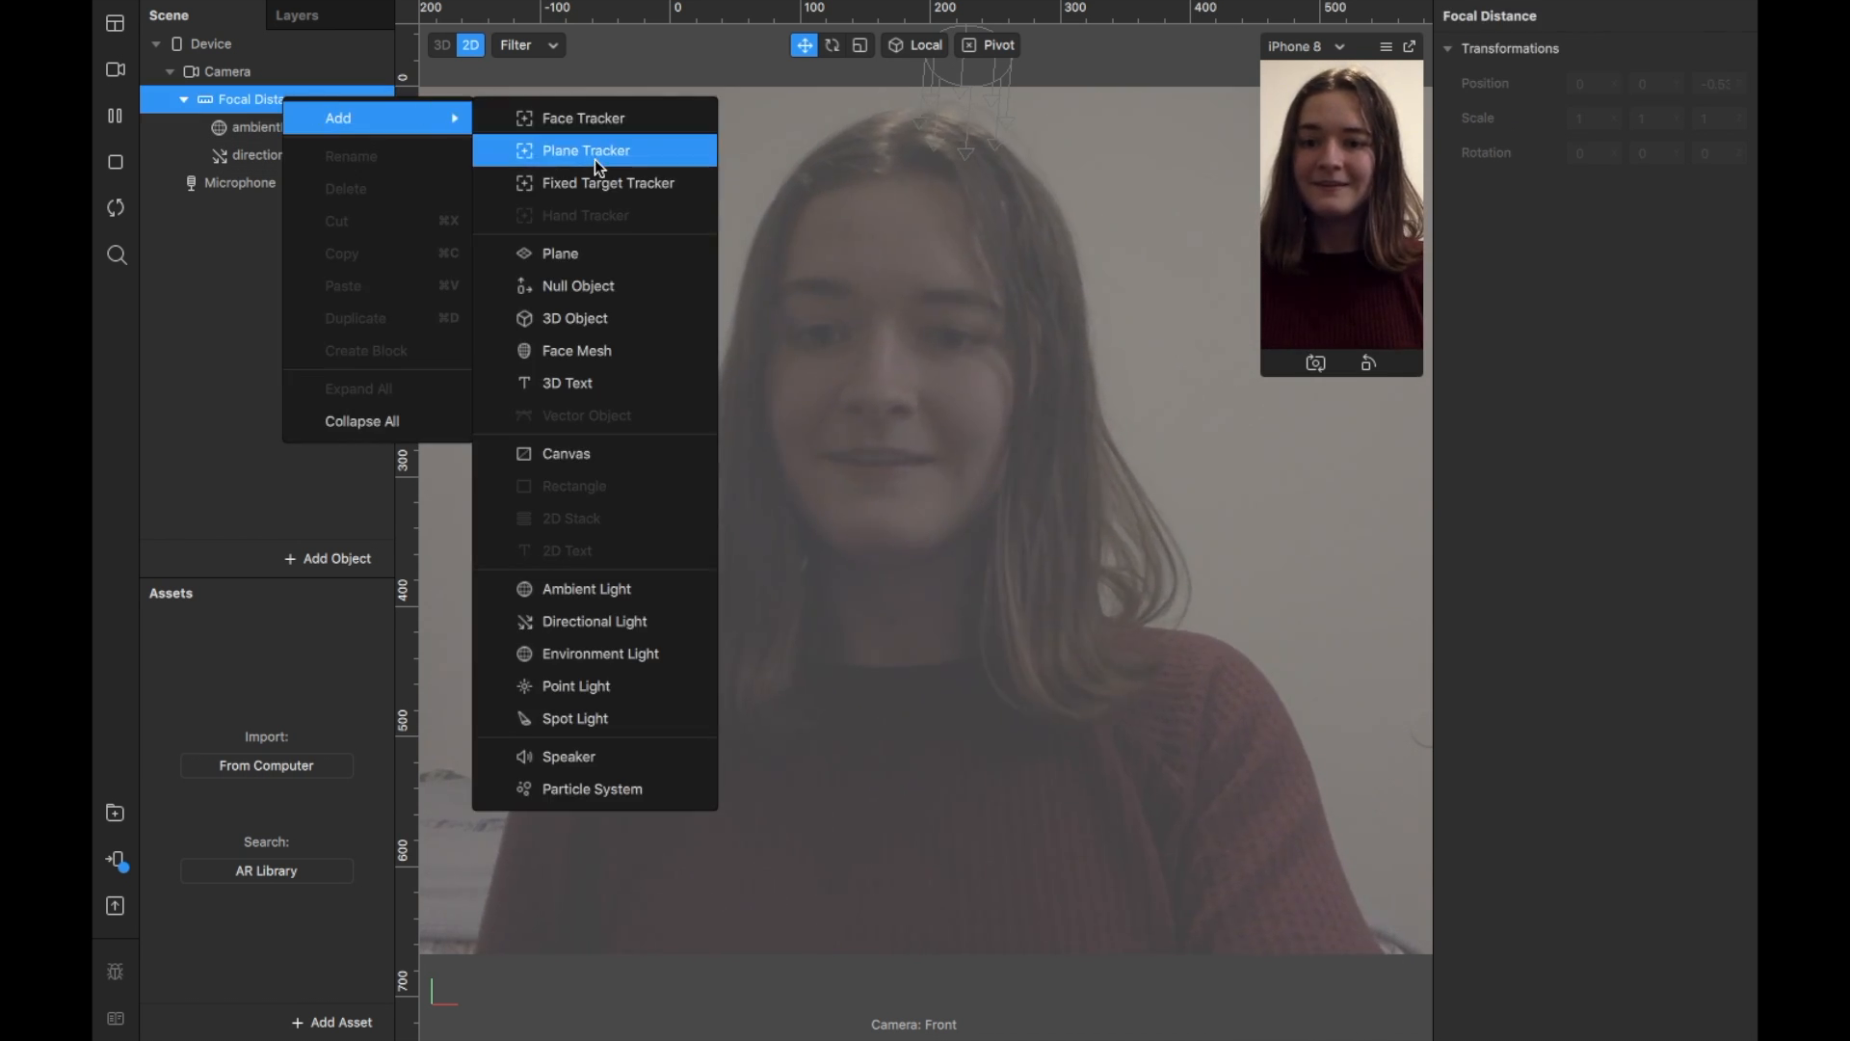
{"action": "left_click", "coordinate": [581, 453]}
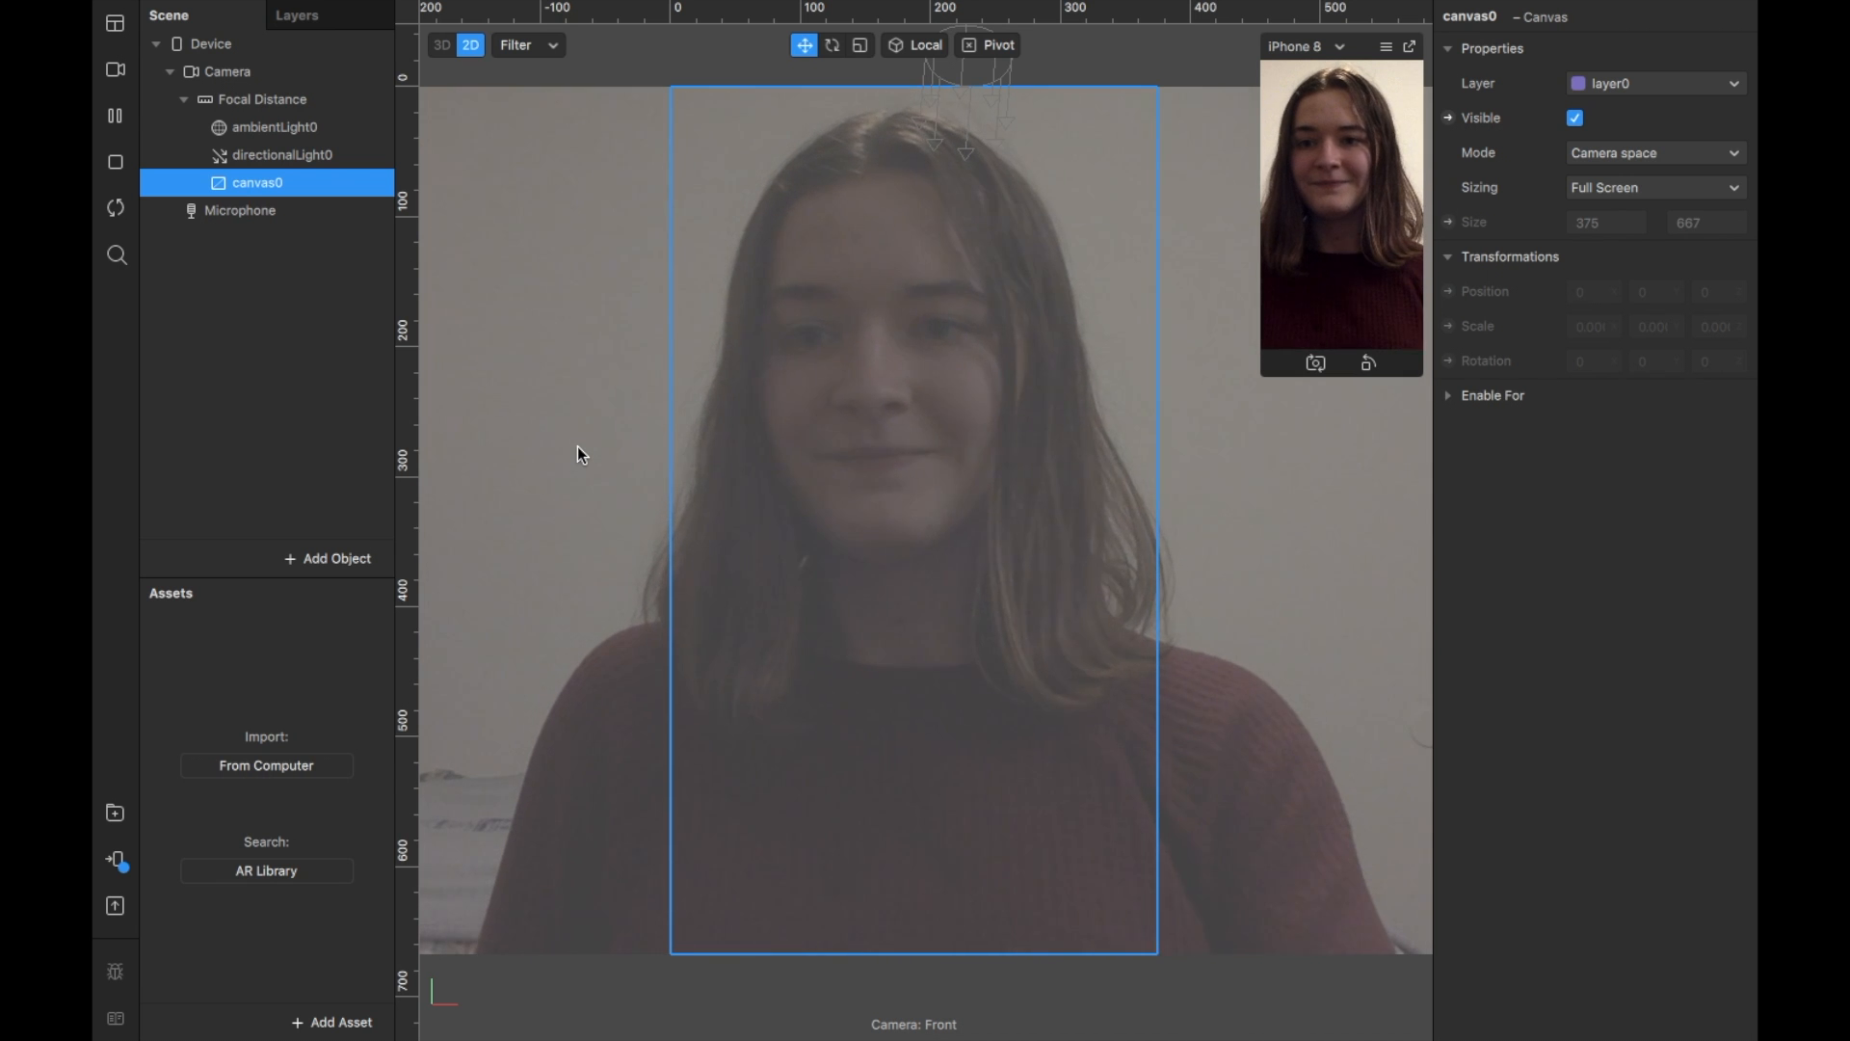
Step: Add two rectangles, rectangle0 and rectangle1, inside canvas0
{"action": "right_click", "coordinate": [285, 189]}
{"action": "mouse_move", "coordinate": [353, 206]}
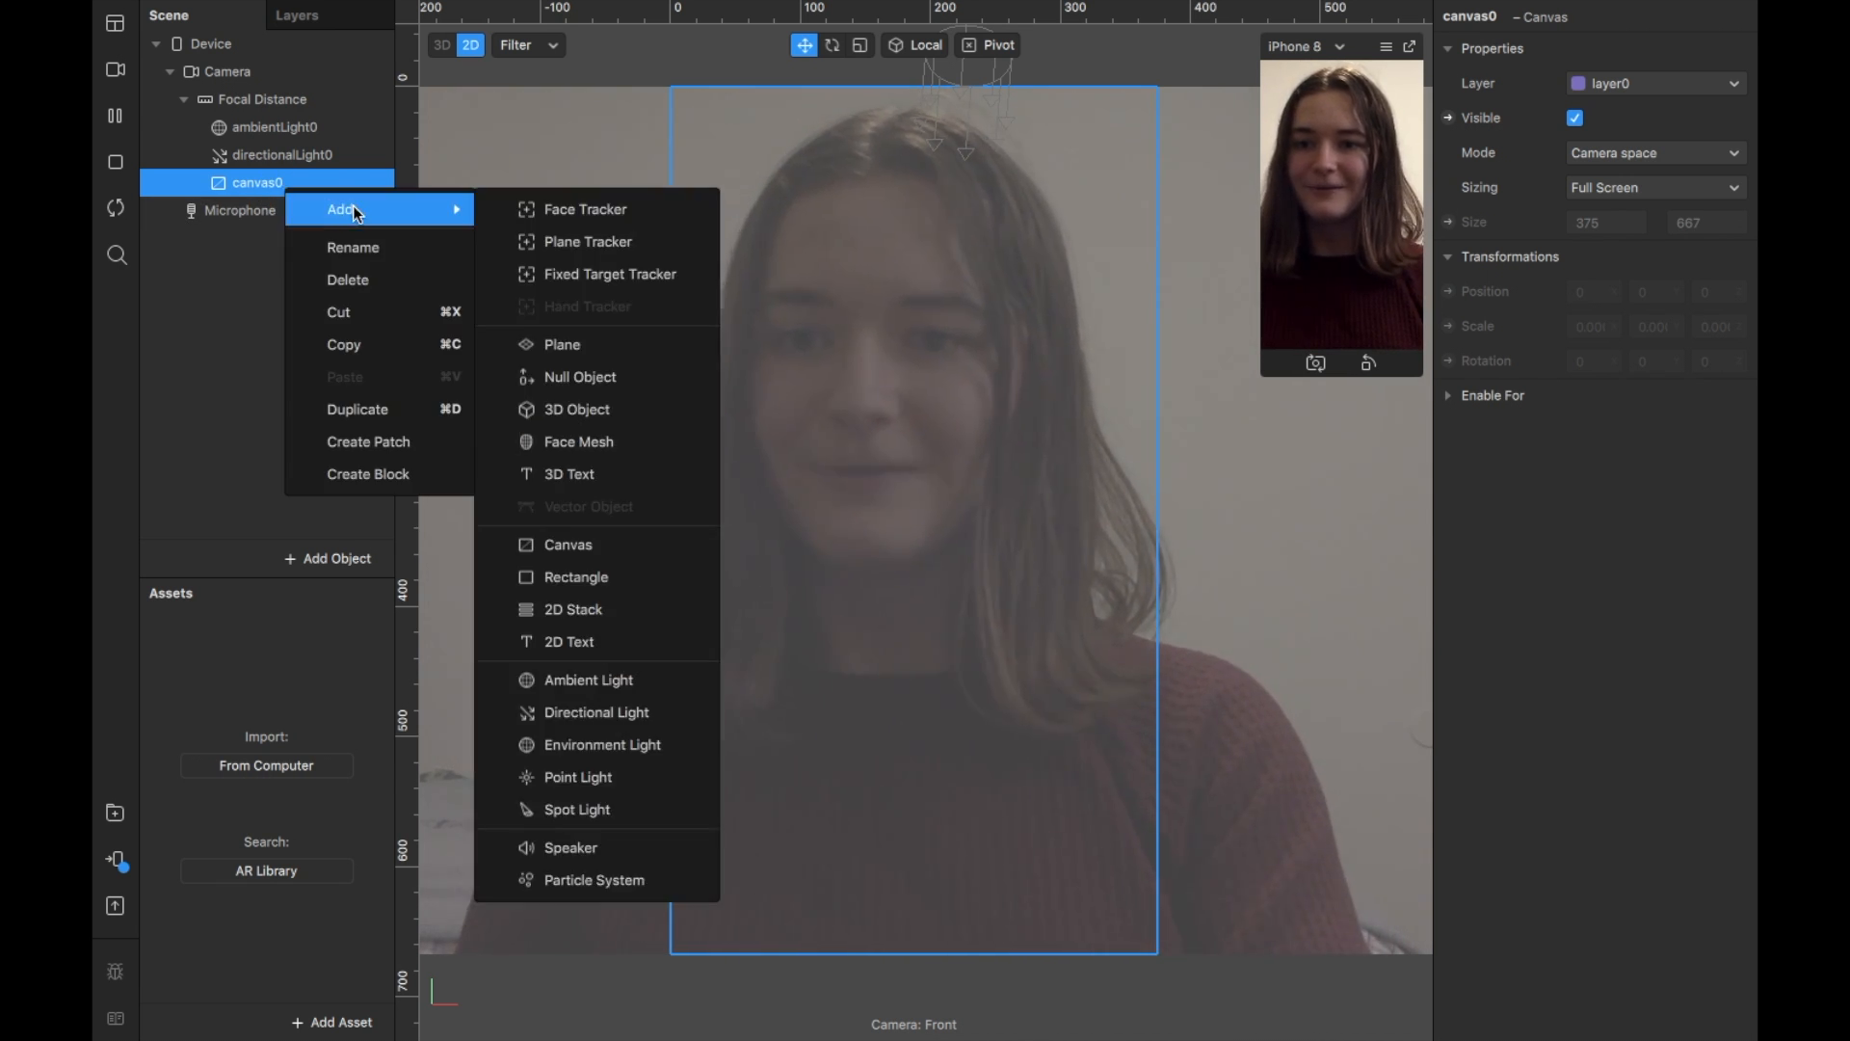
{"action": "left_click", "coordinate": [564, 572]}
{"action": "left_click", "coordinate": [279, 183]}
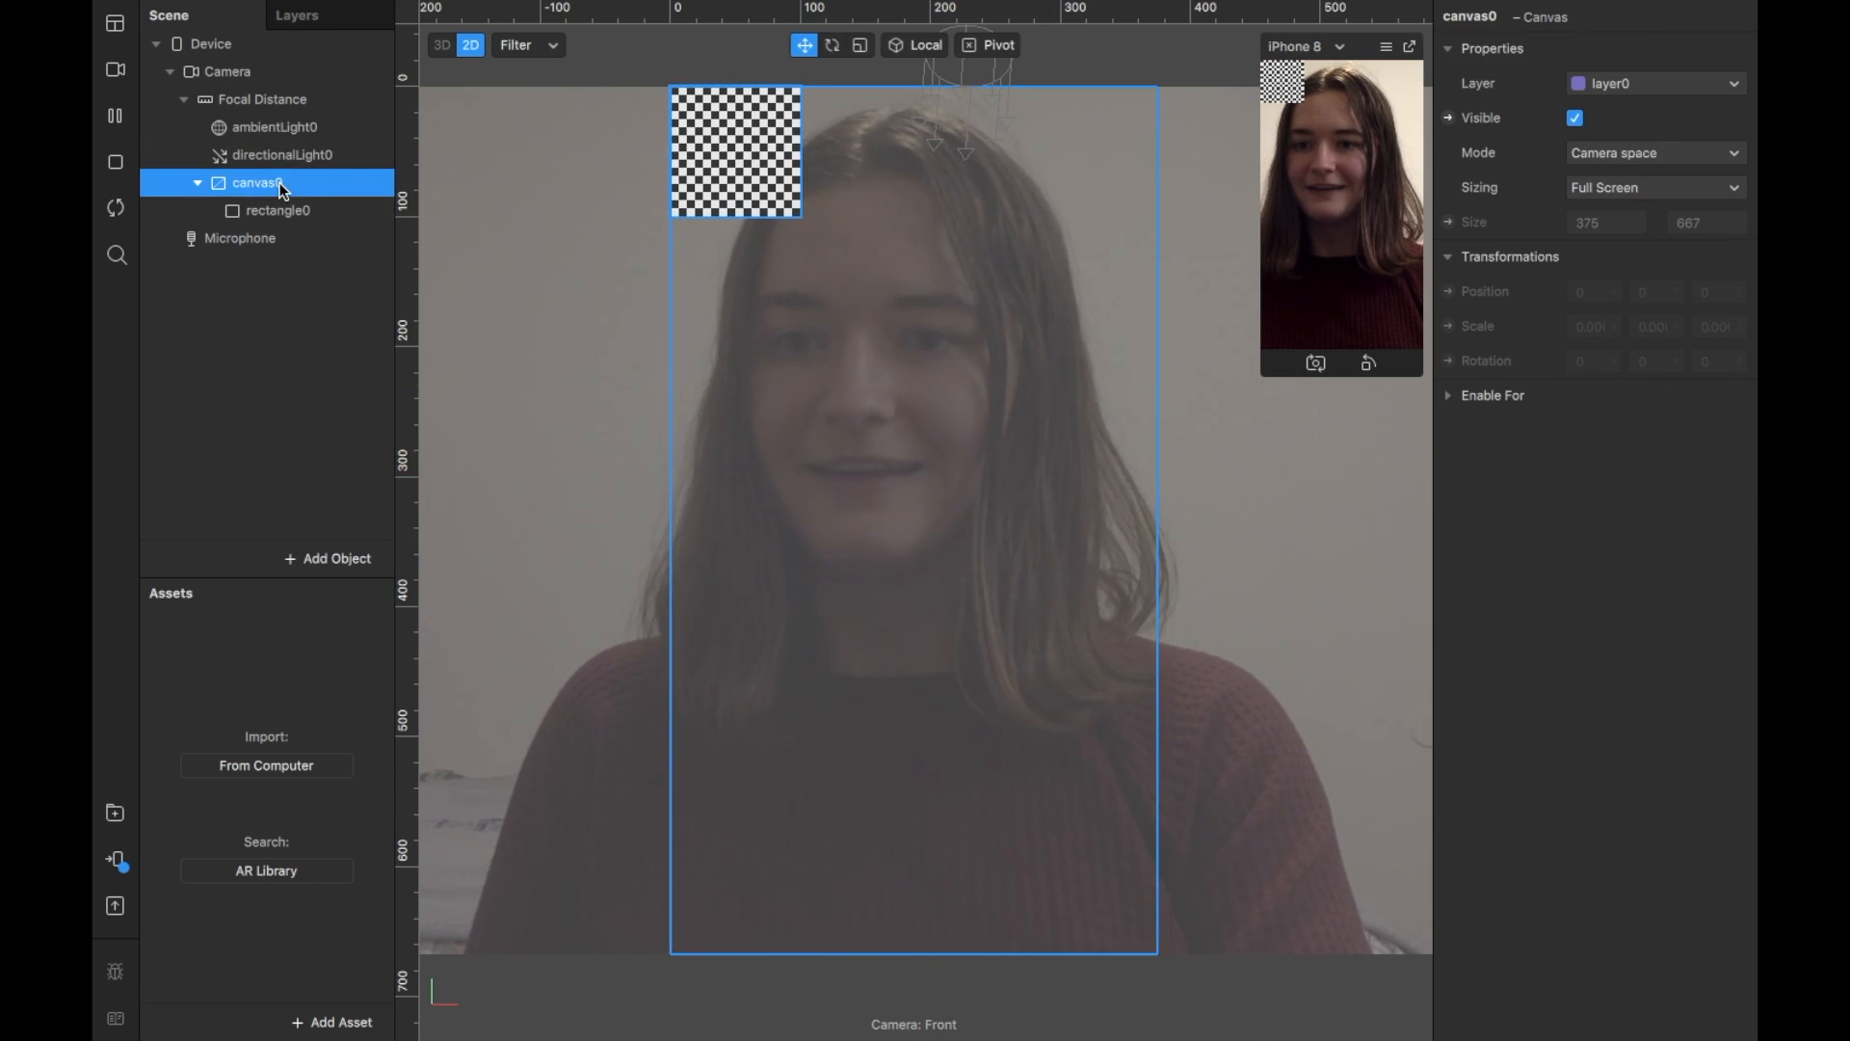
{"action": "right_click", "coordinate": [279, 183]}
{"action": "mouse_move", "coordinate": [341, 206]}
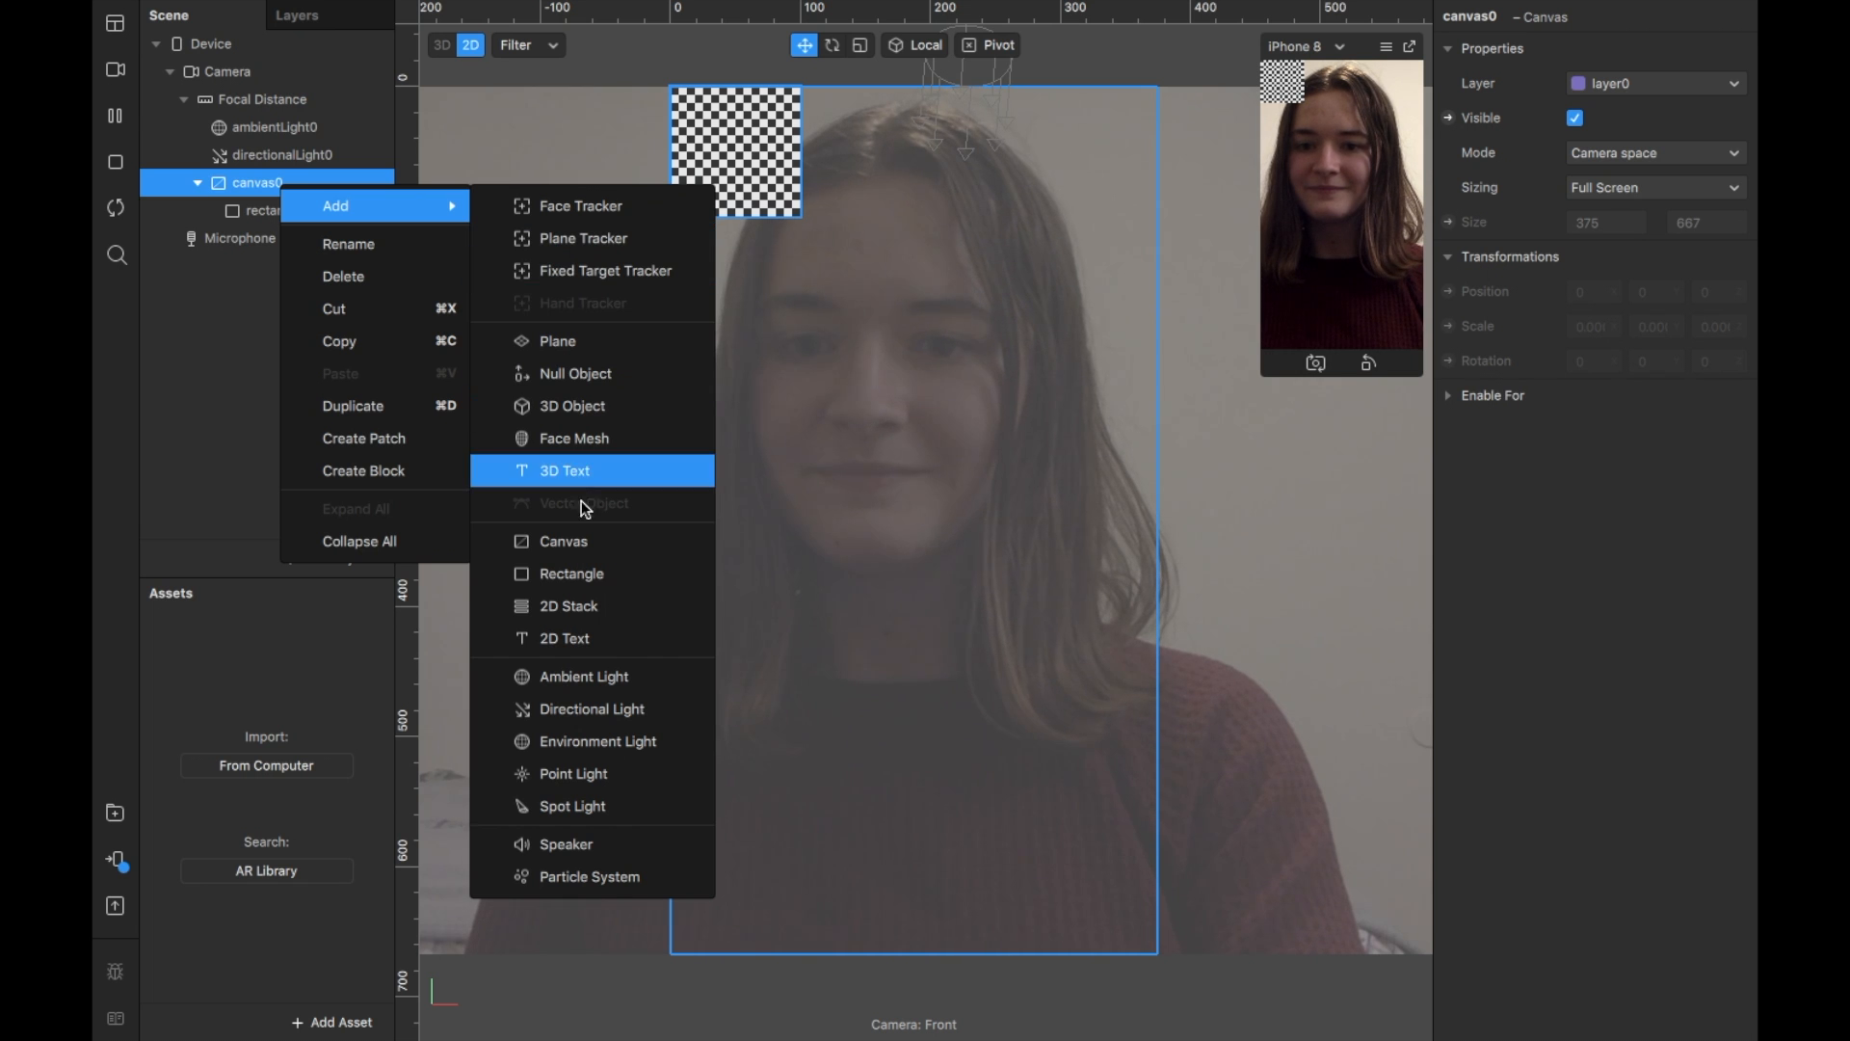
{"action": "left_click", "coordinate": [581, 572]}
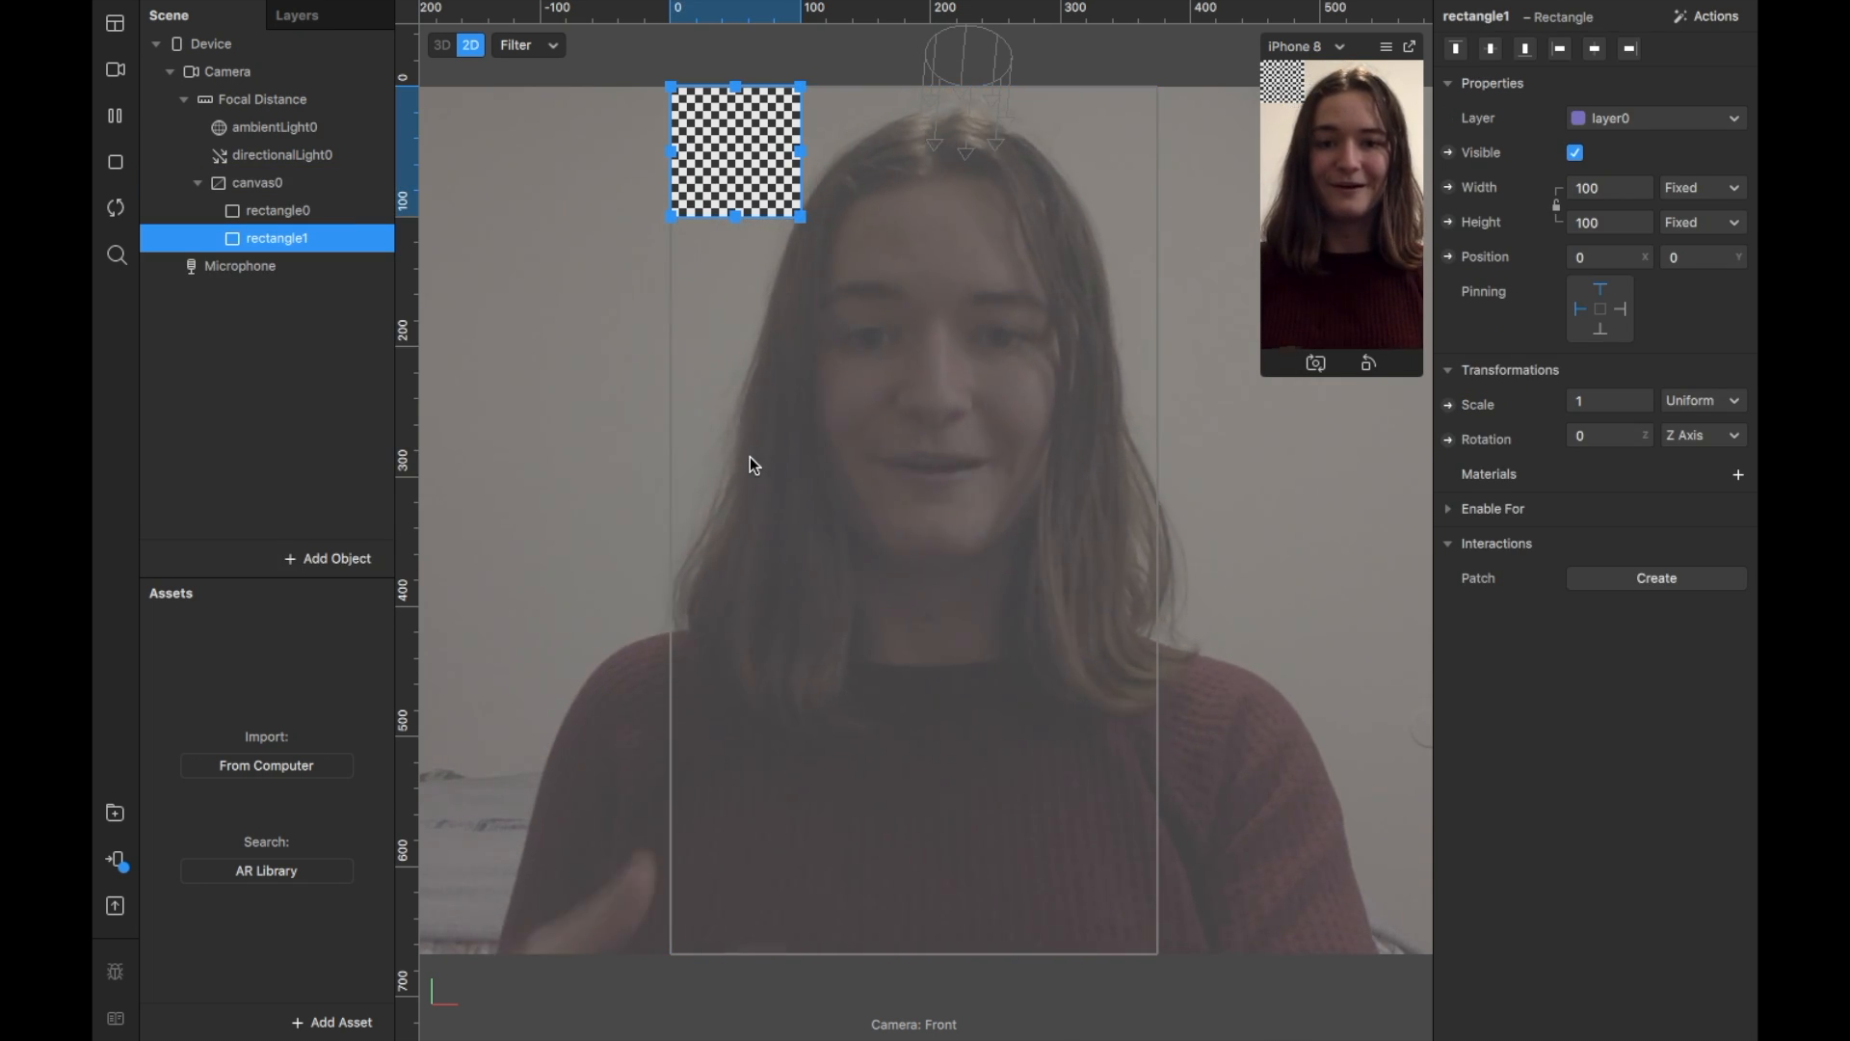
{"action": "left_click", "coordinate": [294, 211]}
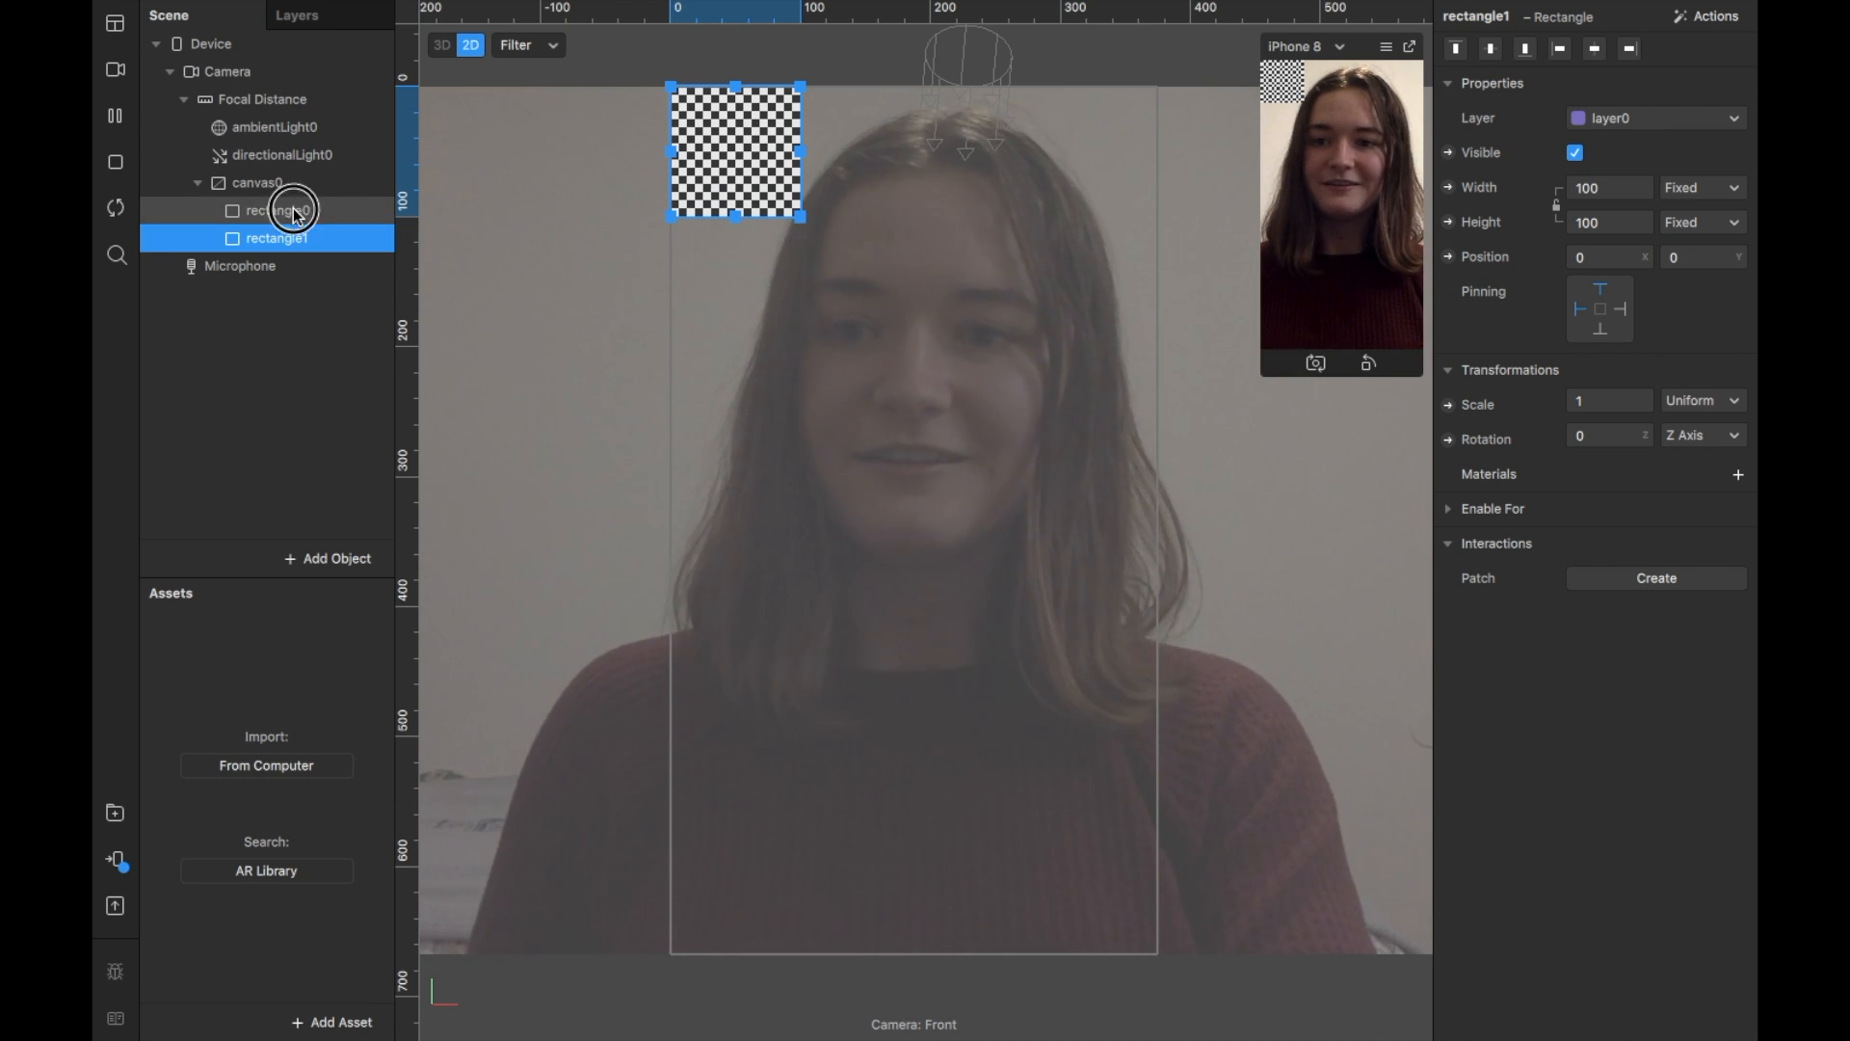
Step: Rename rectangle0 to 'background' and rectangle1 to 'person'
{"action": "double_click", "coordinate": [297, 214]}
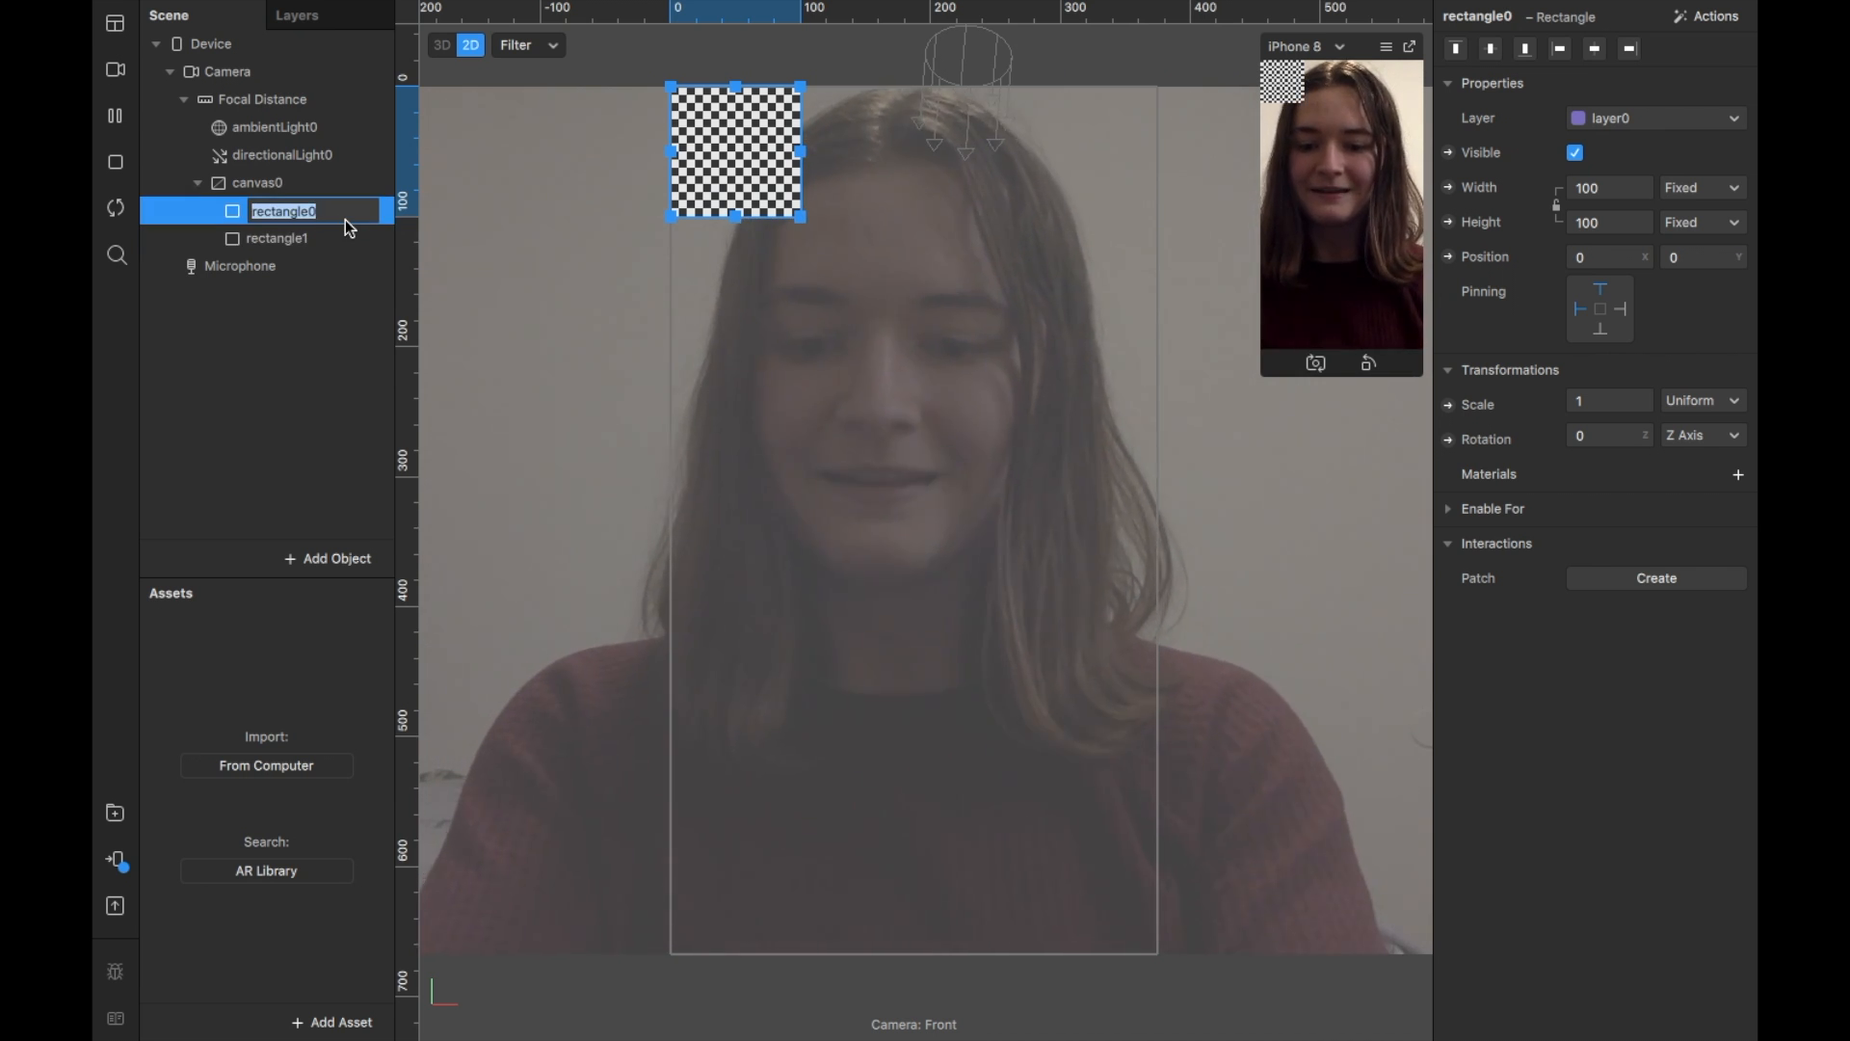
{"action": "type", "text": "background"}
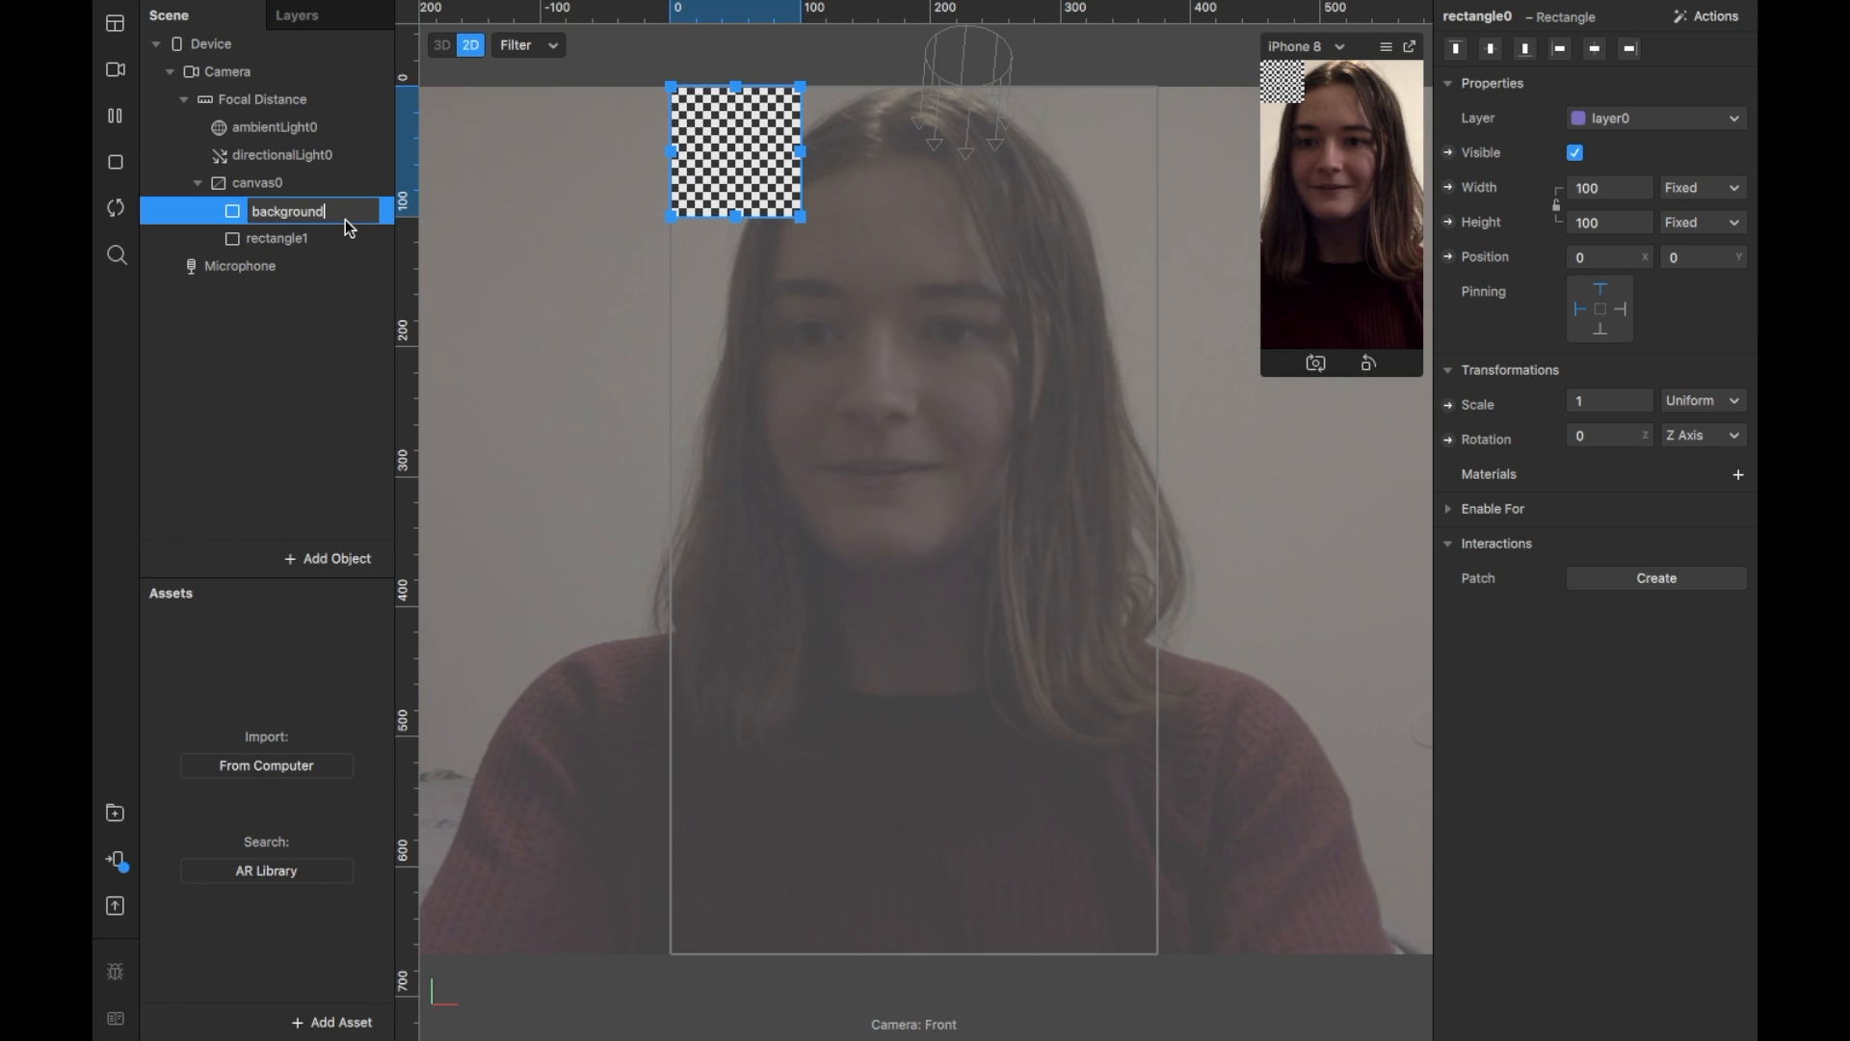
{"action": "key", "text": "Return"}
{"action": "left_click", "coordinate": [298, 237]}
{"action": "double_click", "coordinate": [299, 237]}
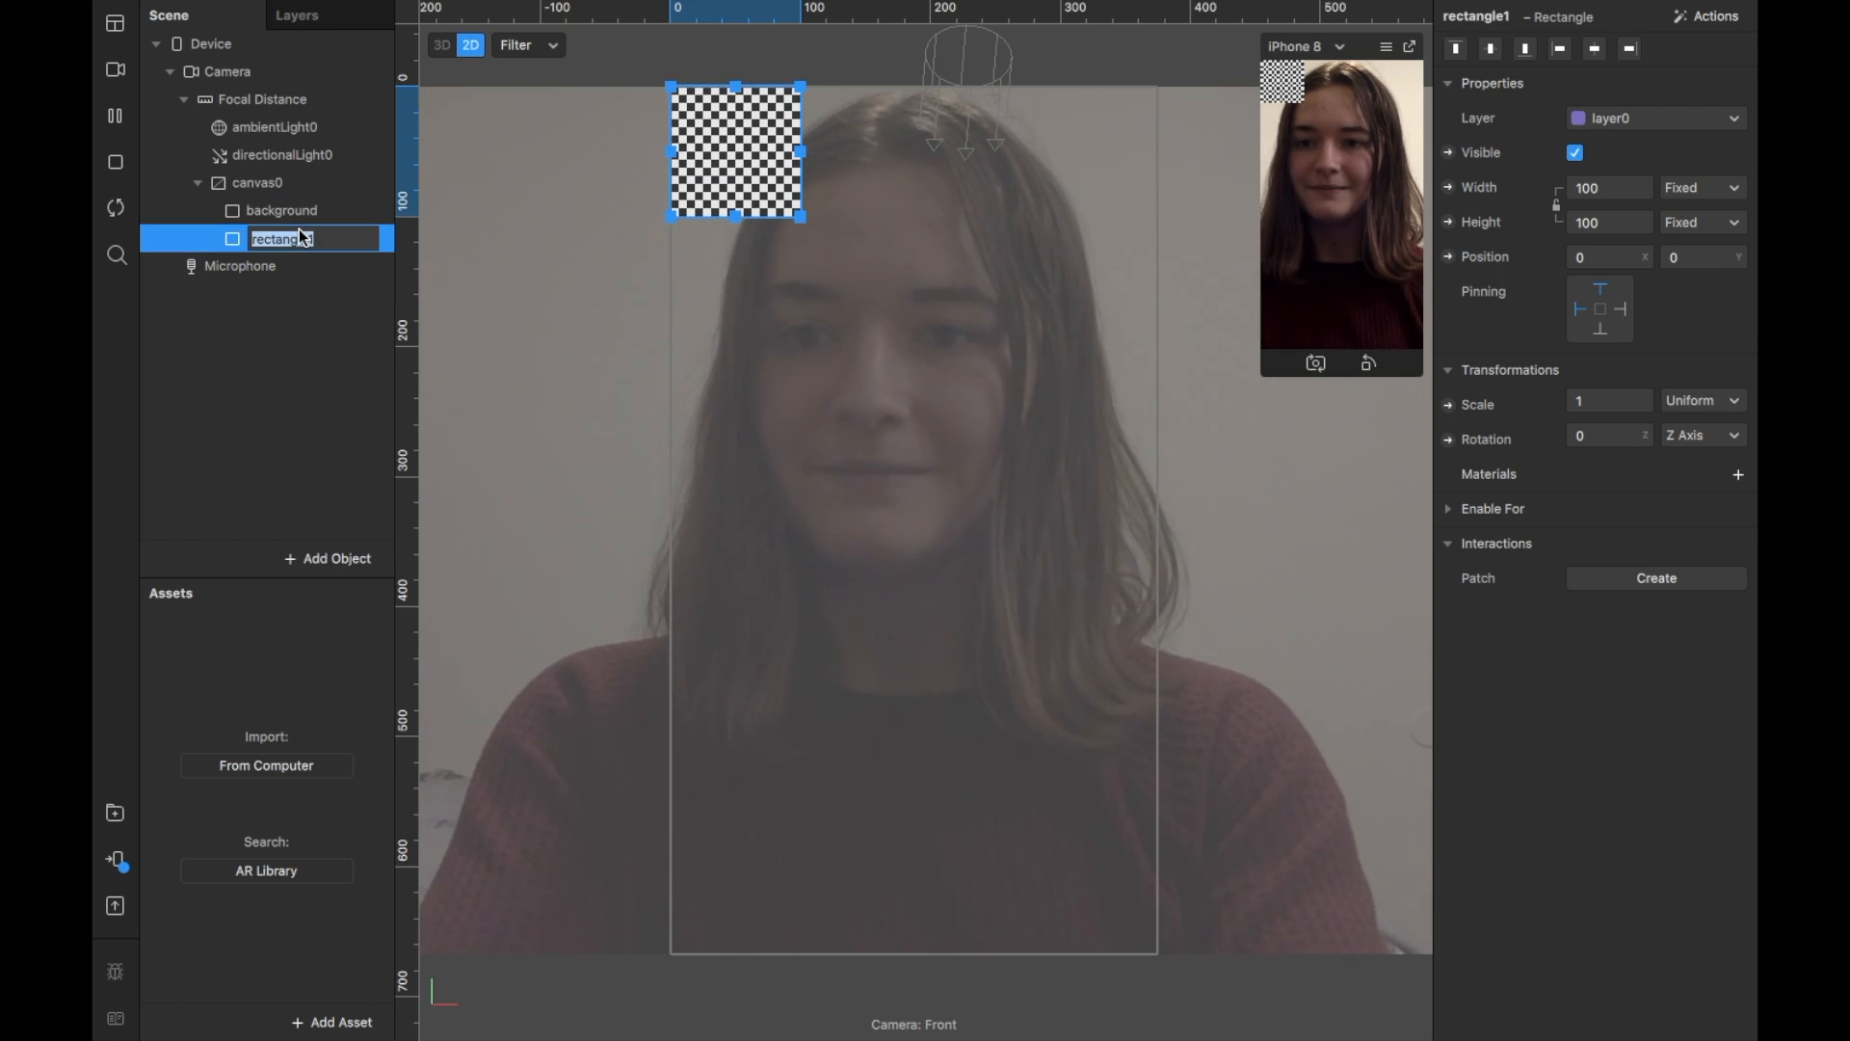
{"action": "type", "text": "person"}
{"action": "key", "text": "Return"}
{"action": "left_click", "coordinate": [299, 218]}
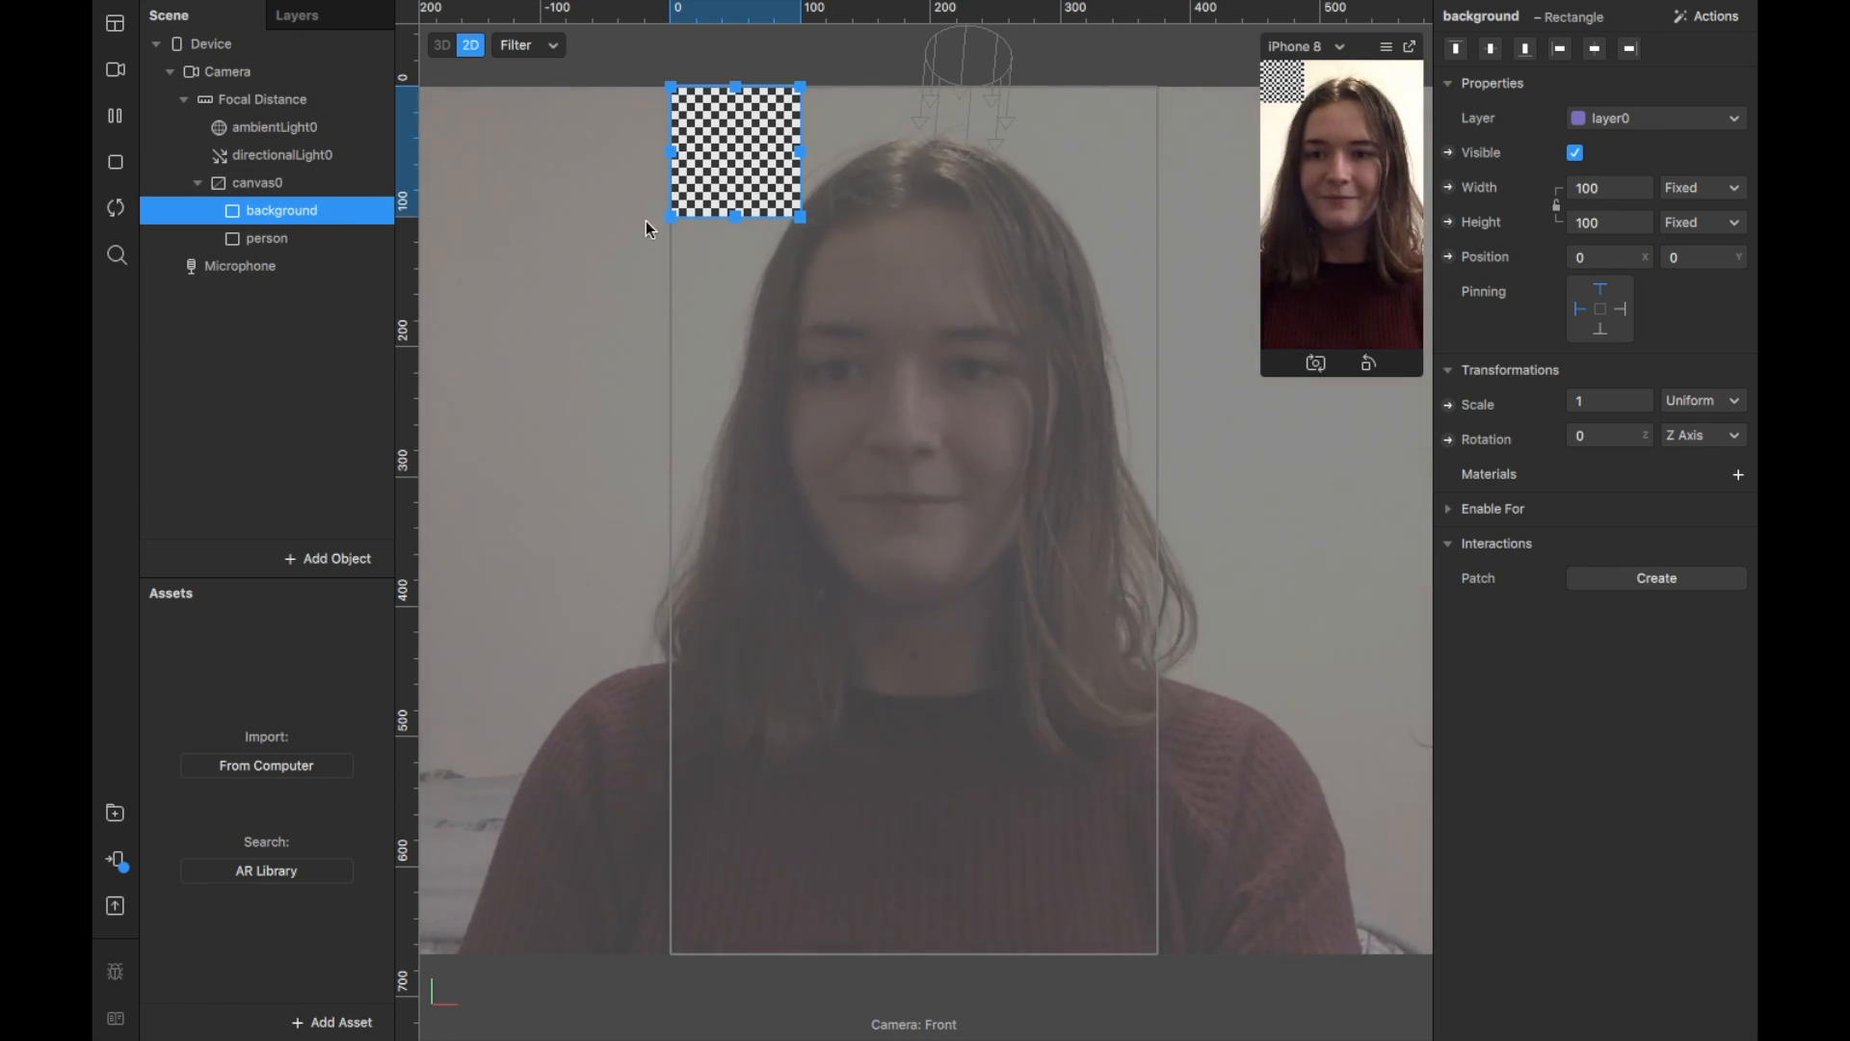
Step: Set Fill Width and Fill Height on both the background and person rectangles
{"action": "left_click", "coordinate": [1624, 188]}
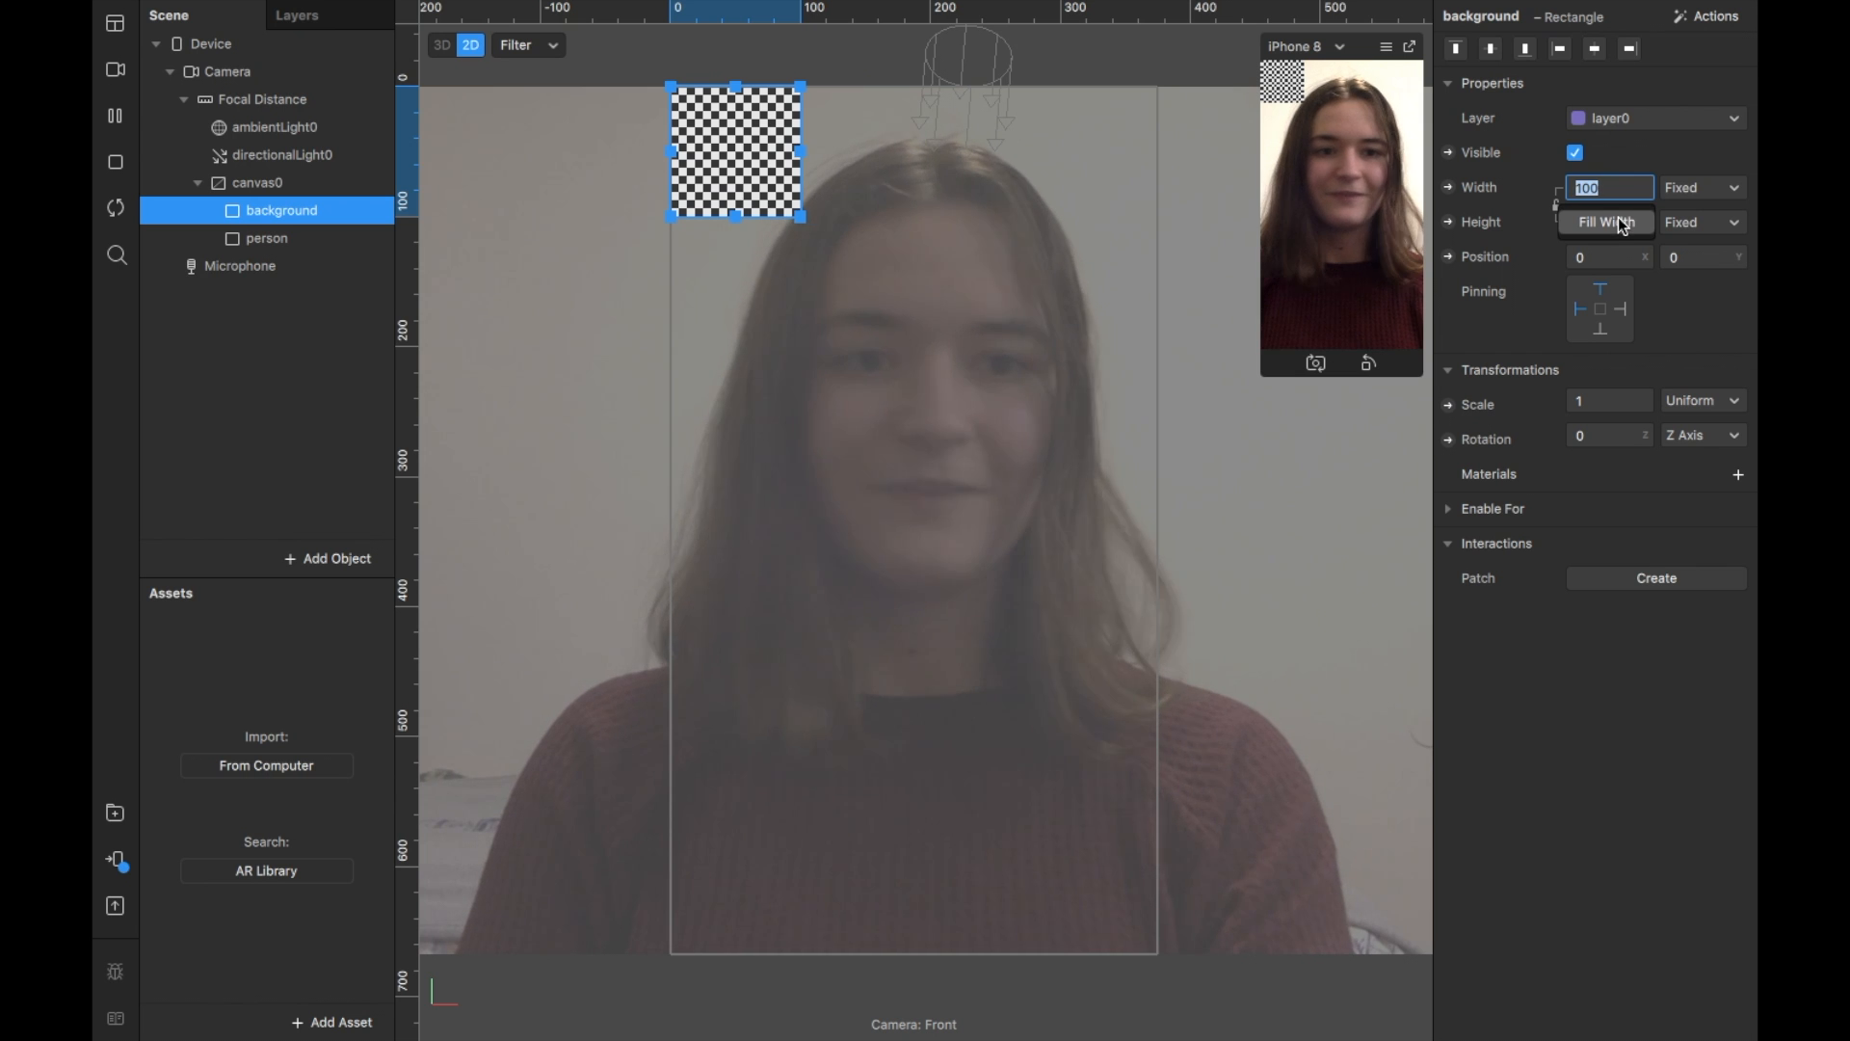
{"action": "left_click", "coordinate": [1623, 225]}
{"action": "left_click", "coordinate": [1619, 223]}
{"action": "left_click", "coordinate": [1617, 257]}
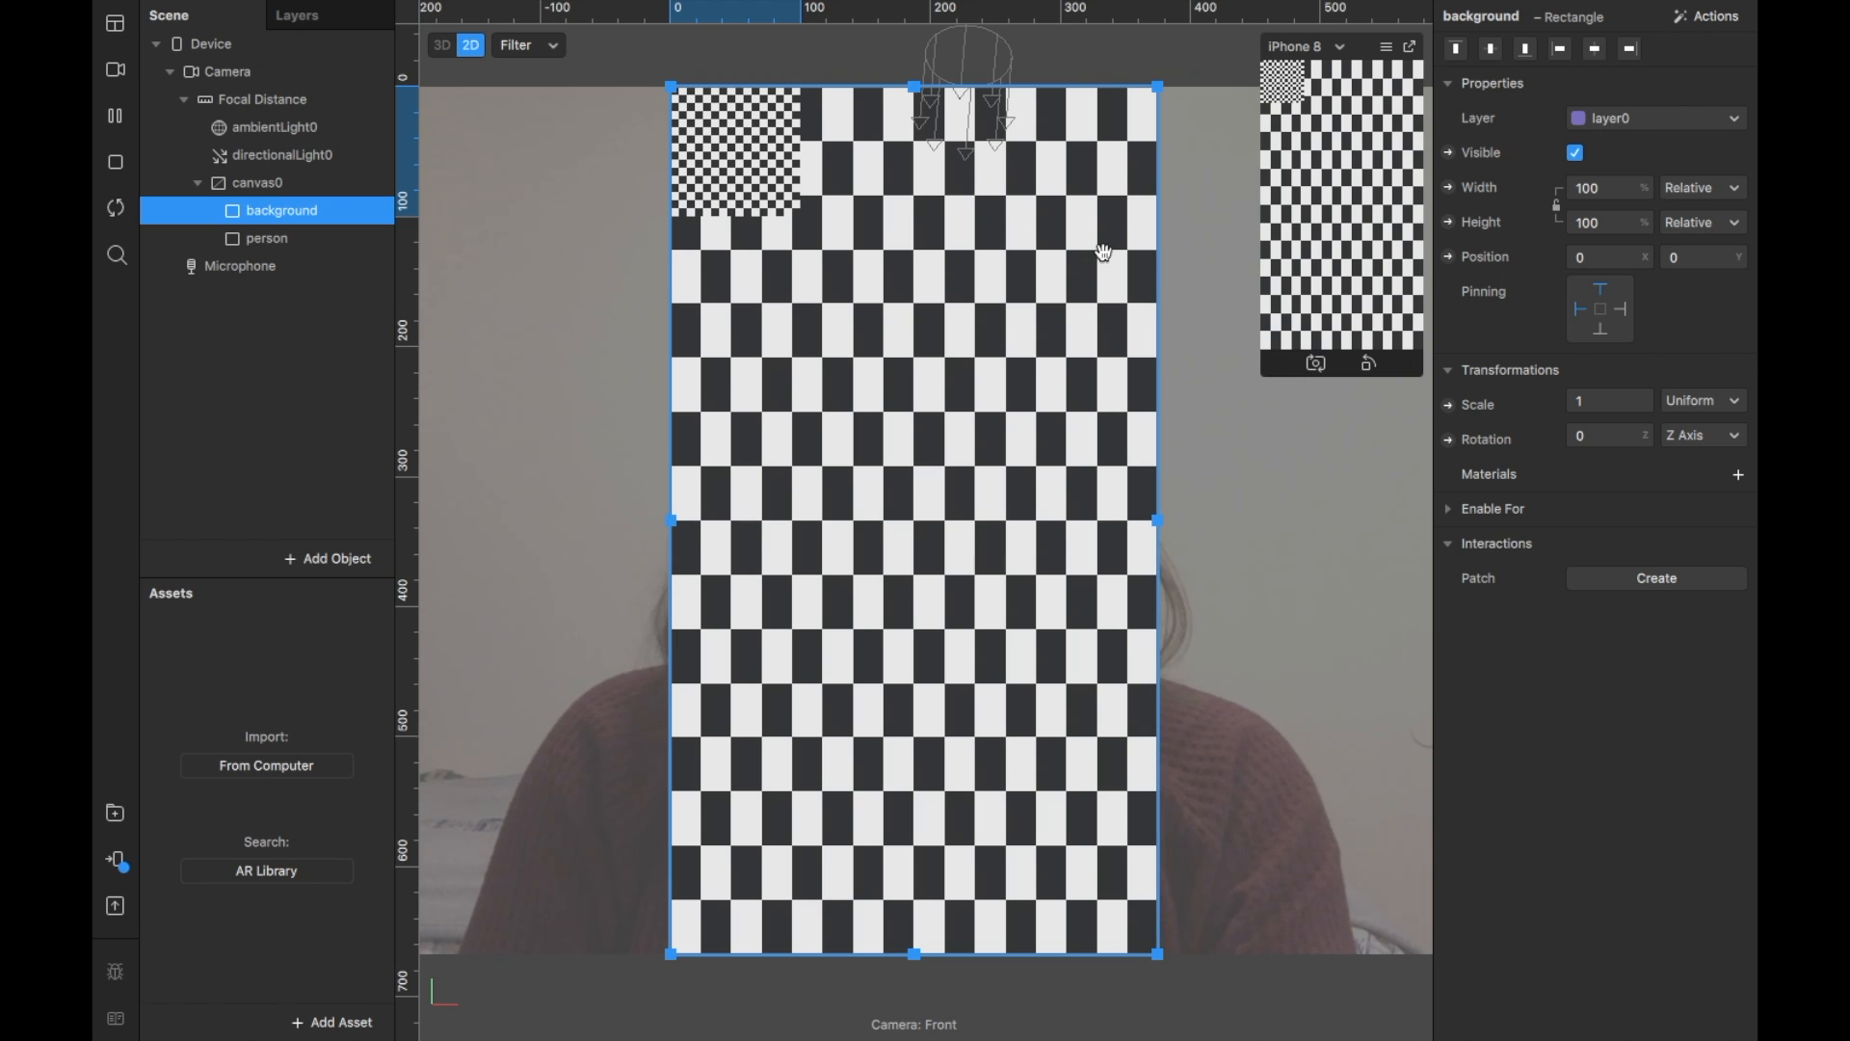
{"action": "left_click", "coordinate": [321, 239]}
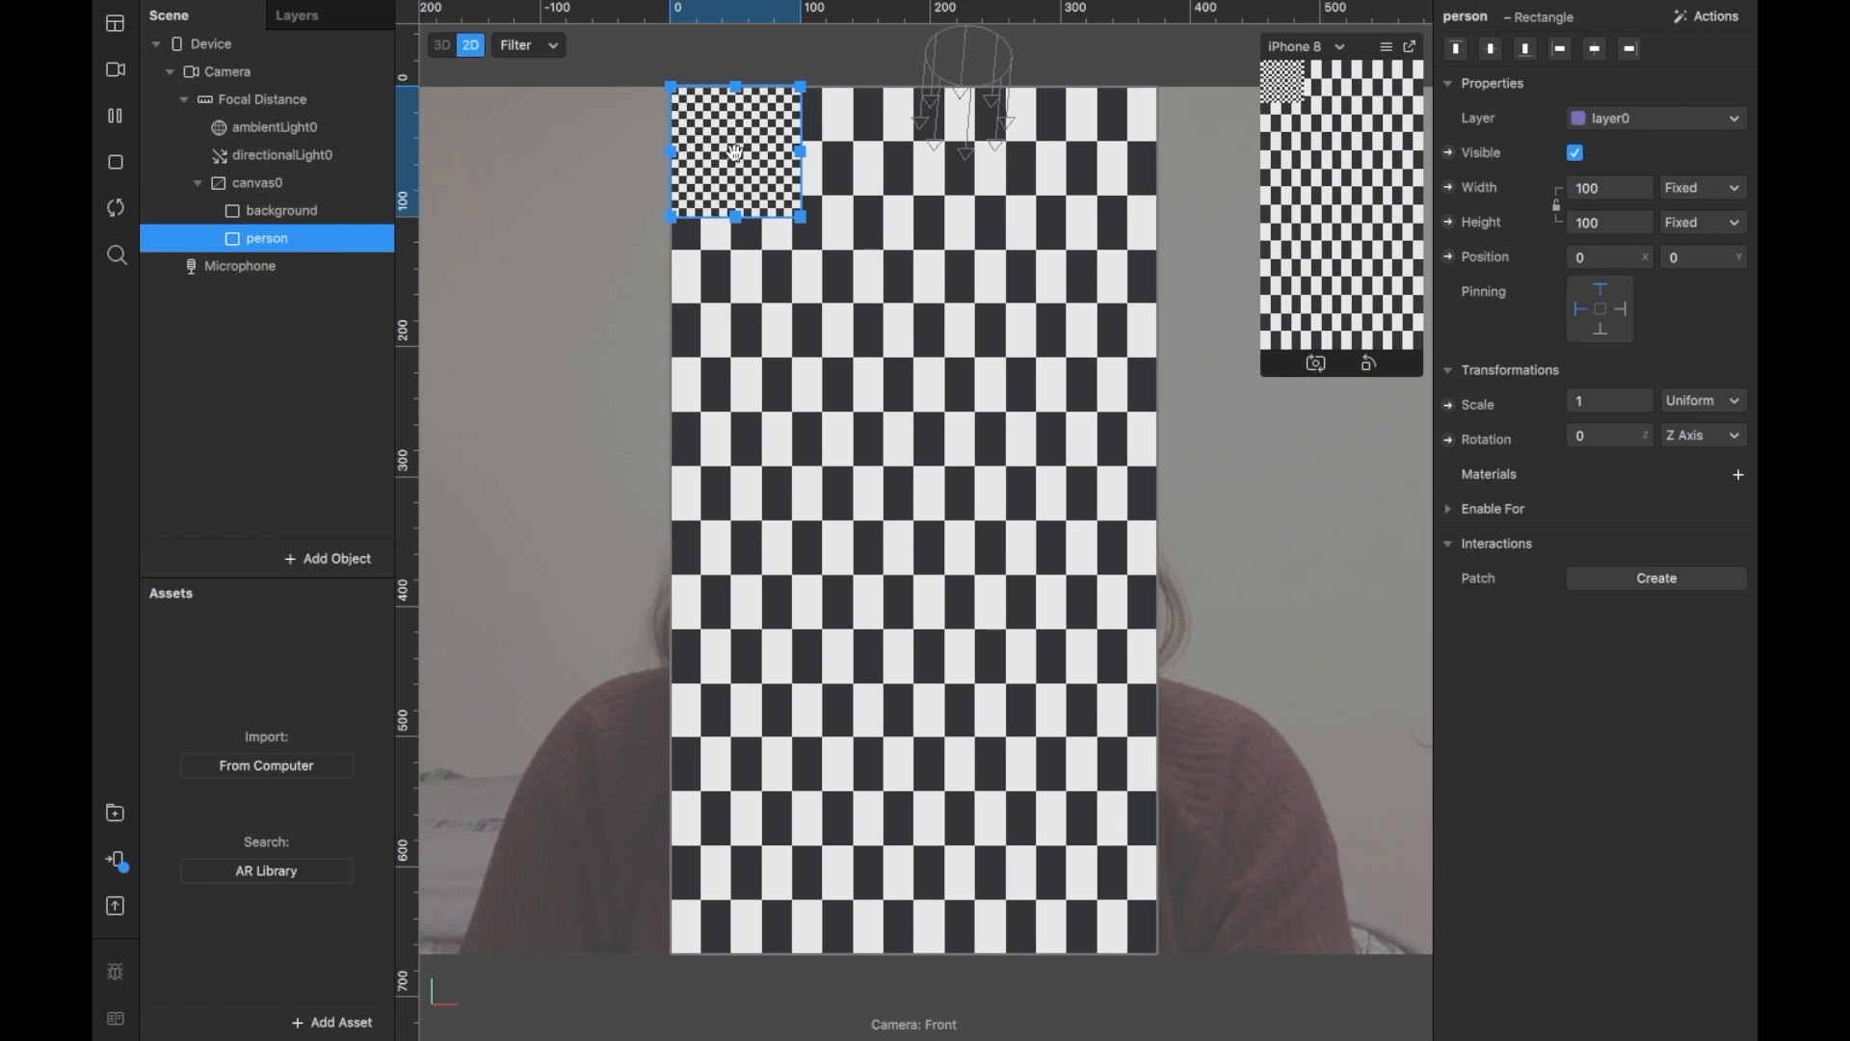
{"action": "left_click", "coordinate": [1624, 223]}
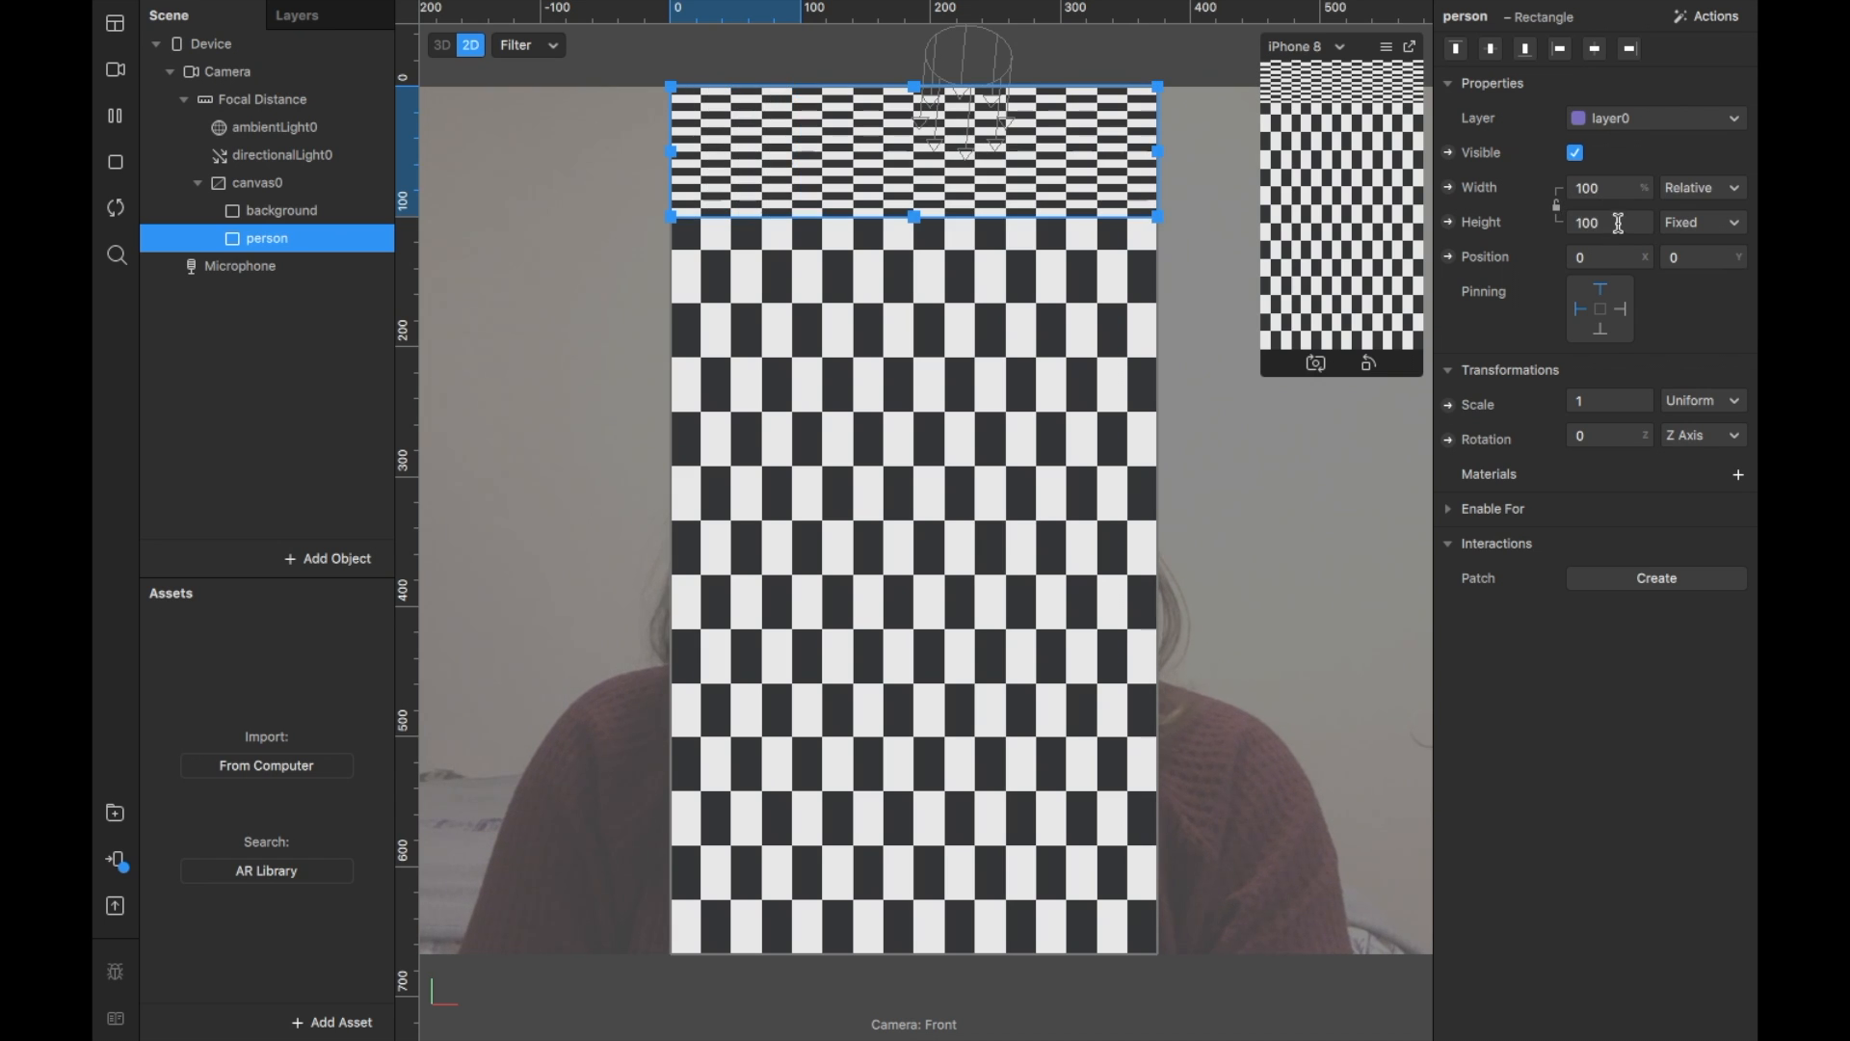
{"action": "left_click", "coordinate": [1617, 258]}
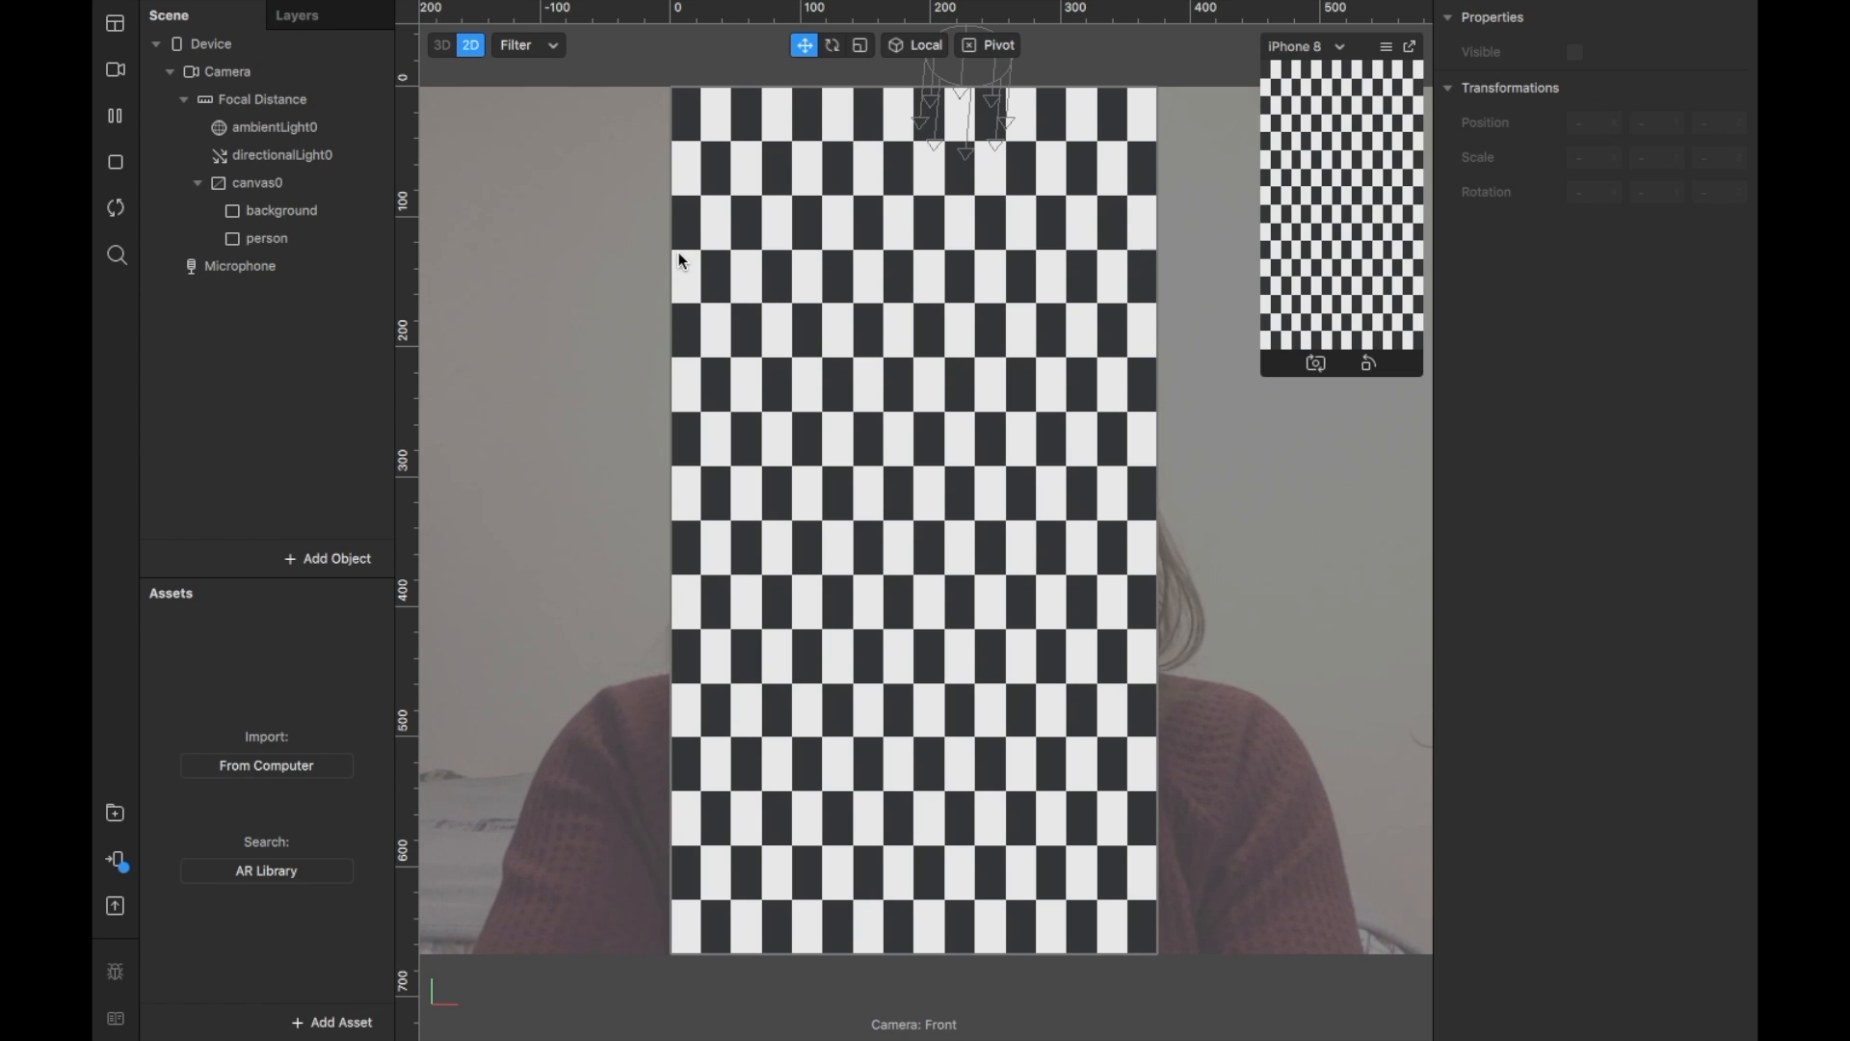
Step: Add a new material to the background rectangle and name it background_mat
{"action": "left_click", "coordinate": [335, 209]}
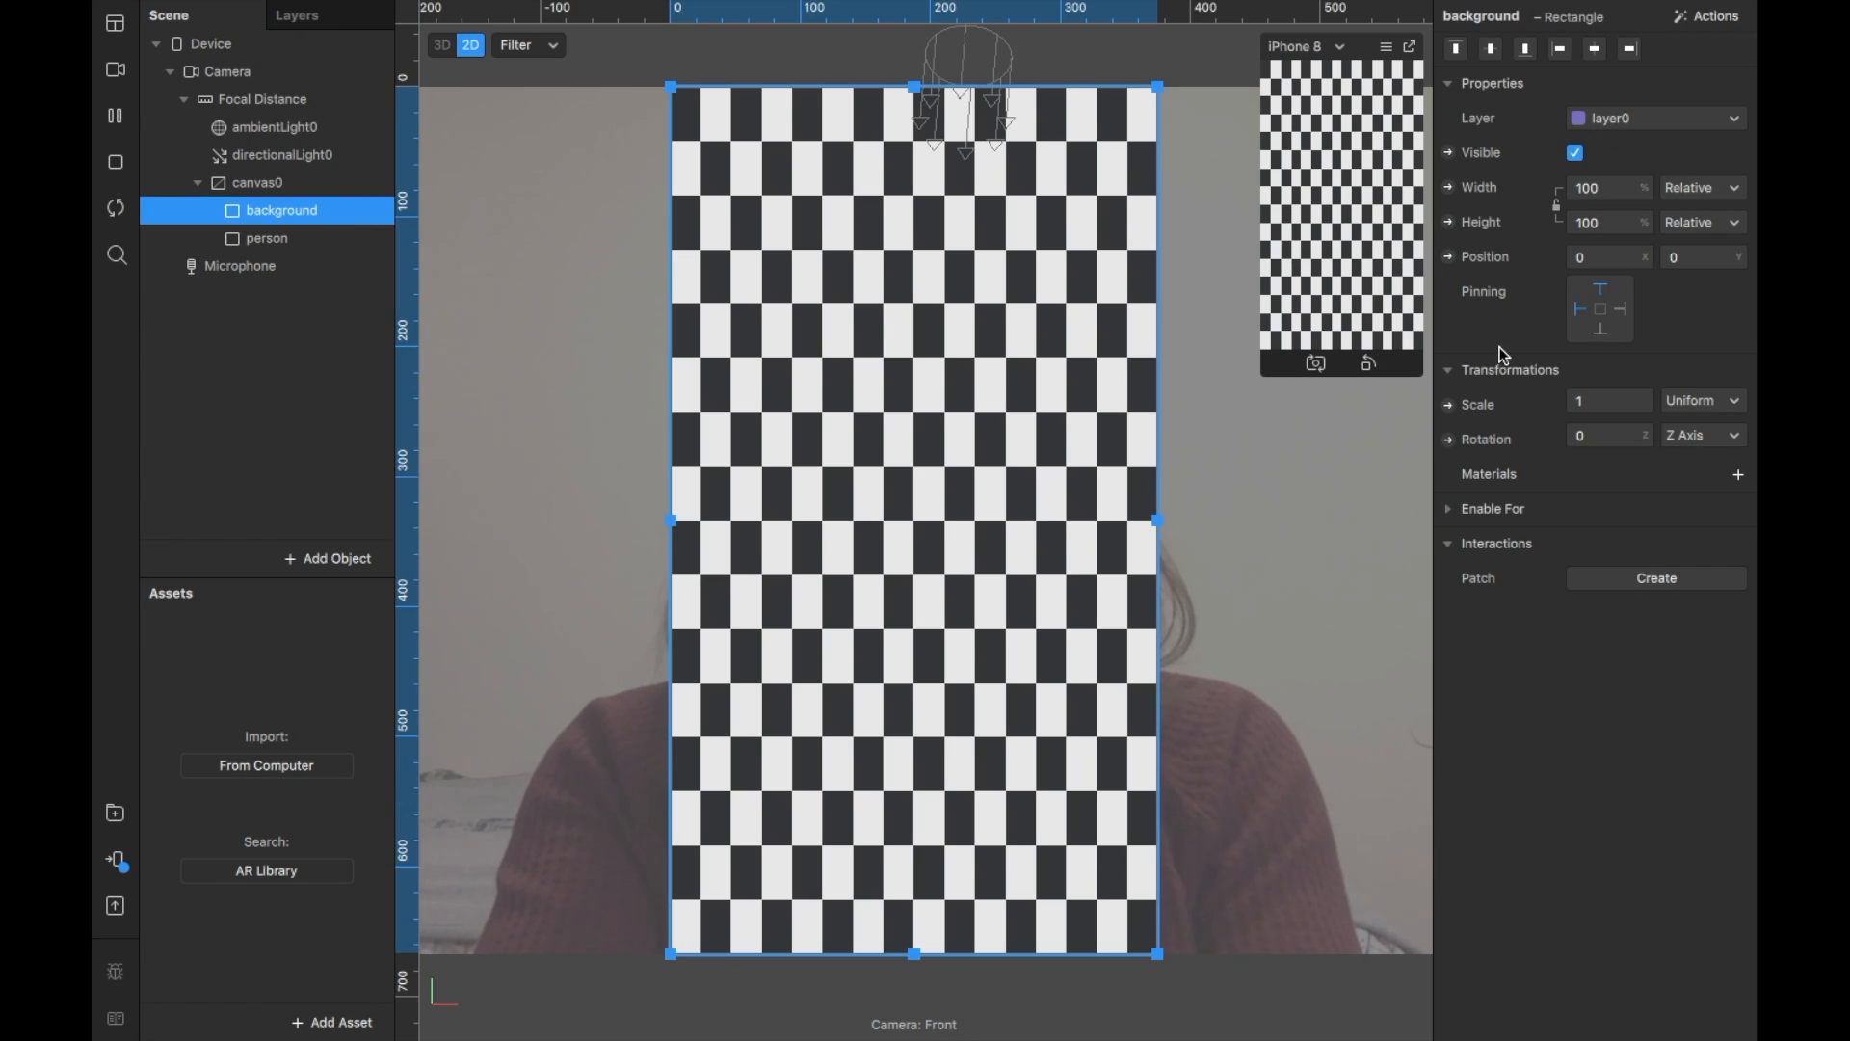
{"action": "left_click", "coordinate": [1738, 475]}
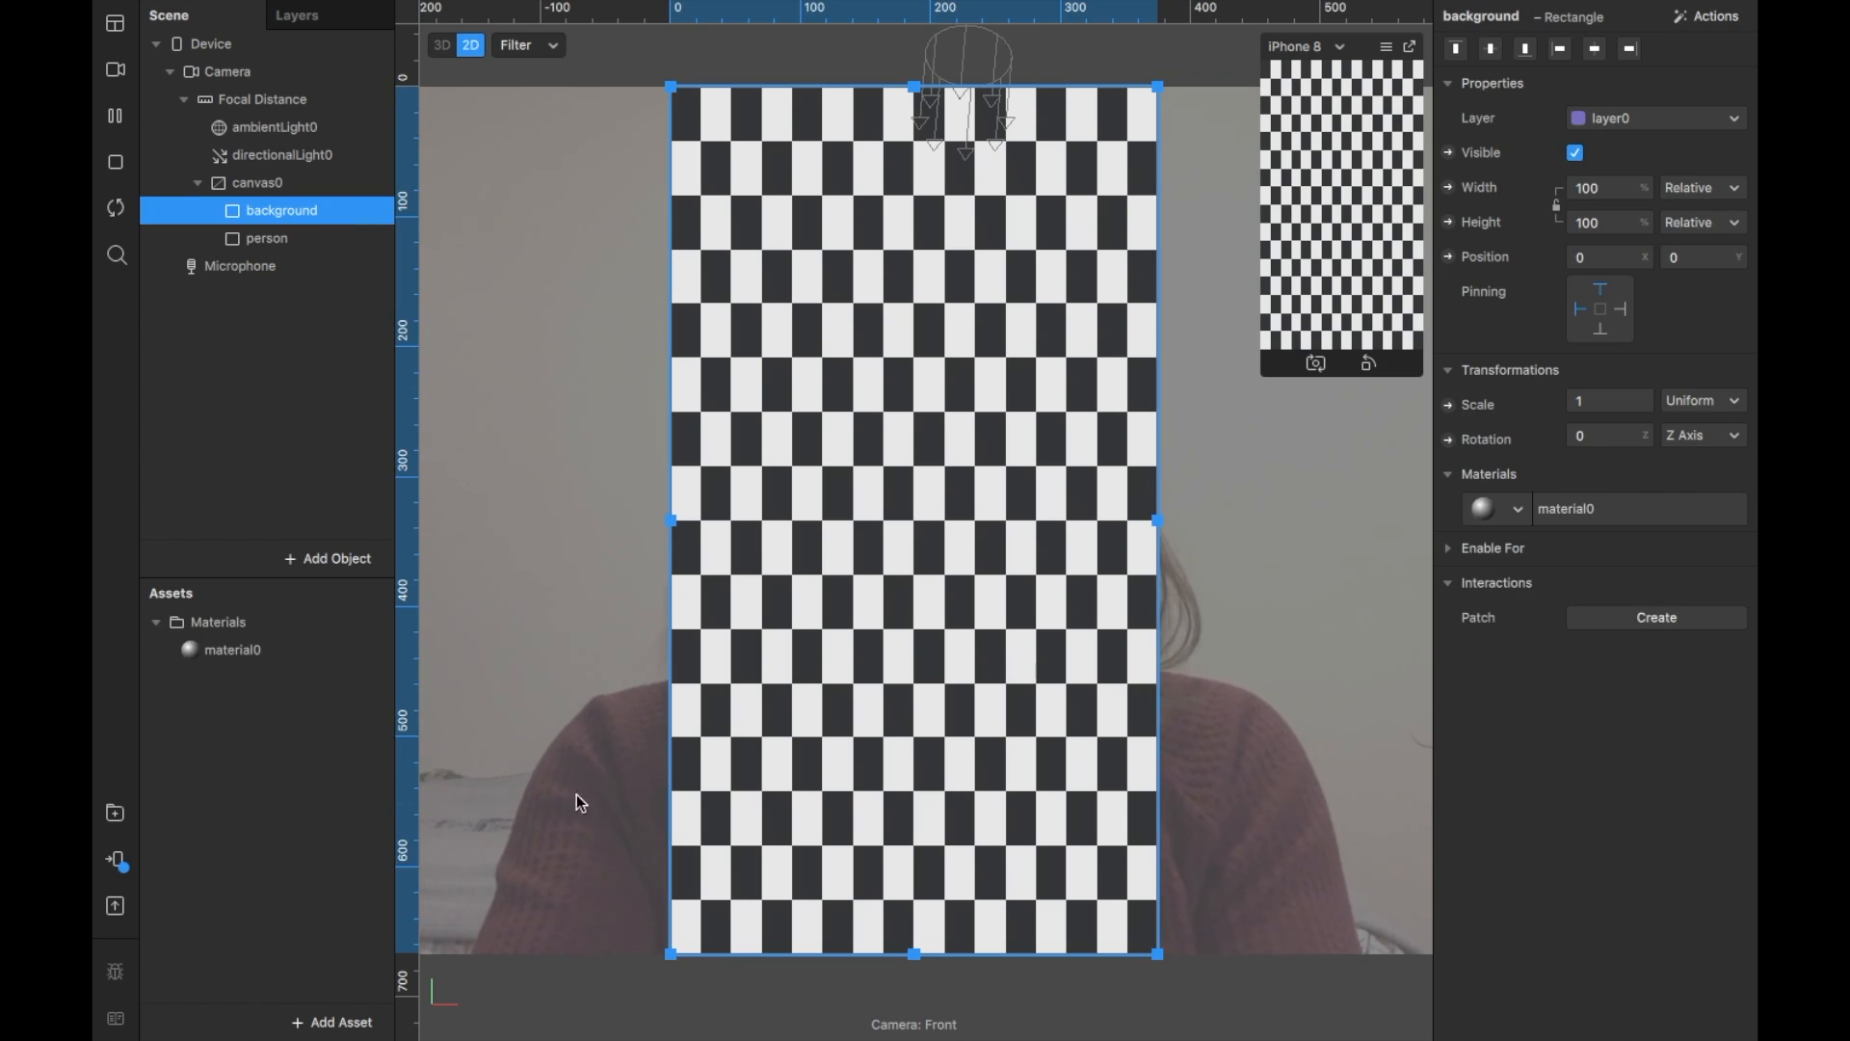
{"action": "double_click", "coordinate": [258, 650]}
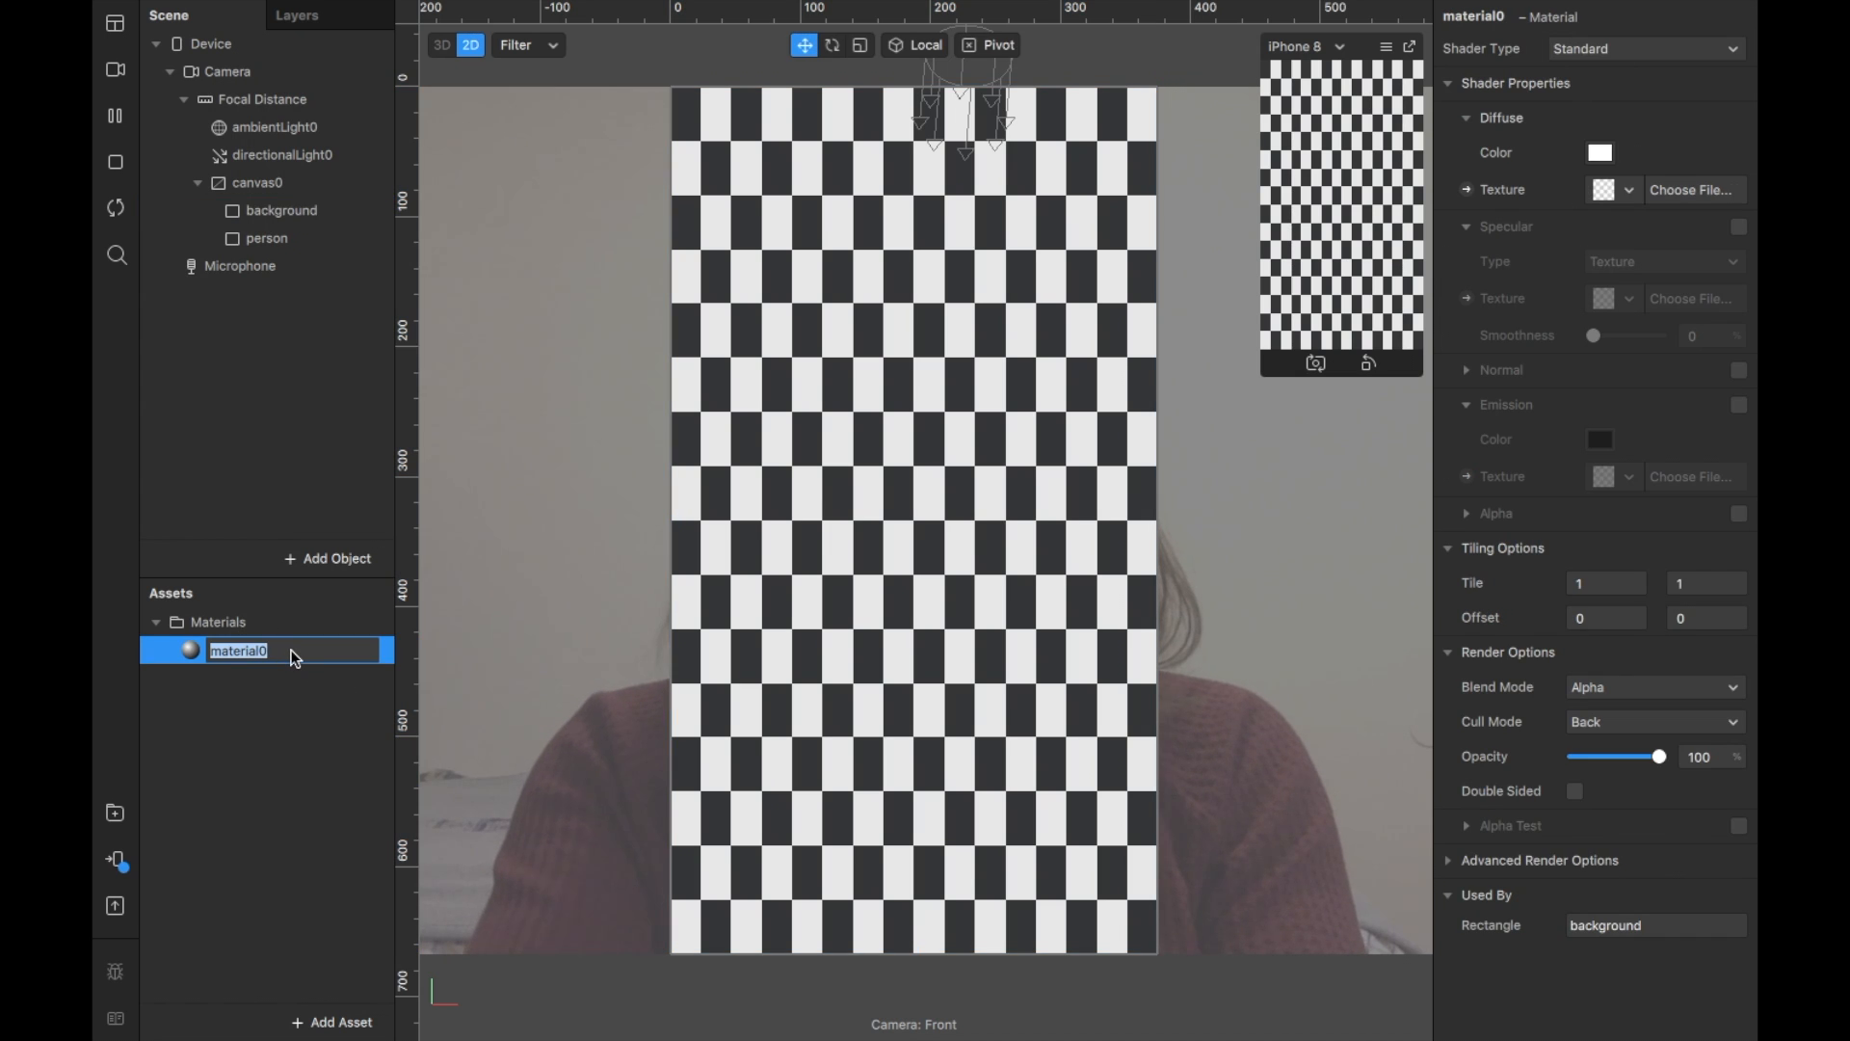
{"action": "type", "text": "background"}
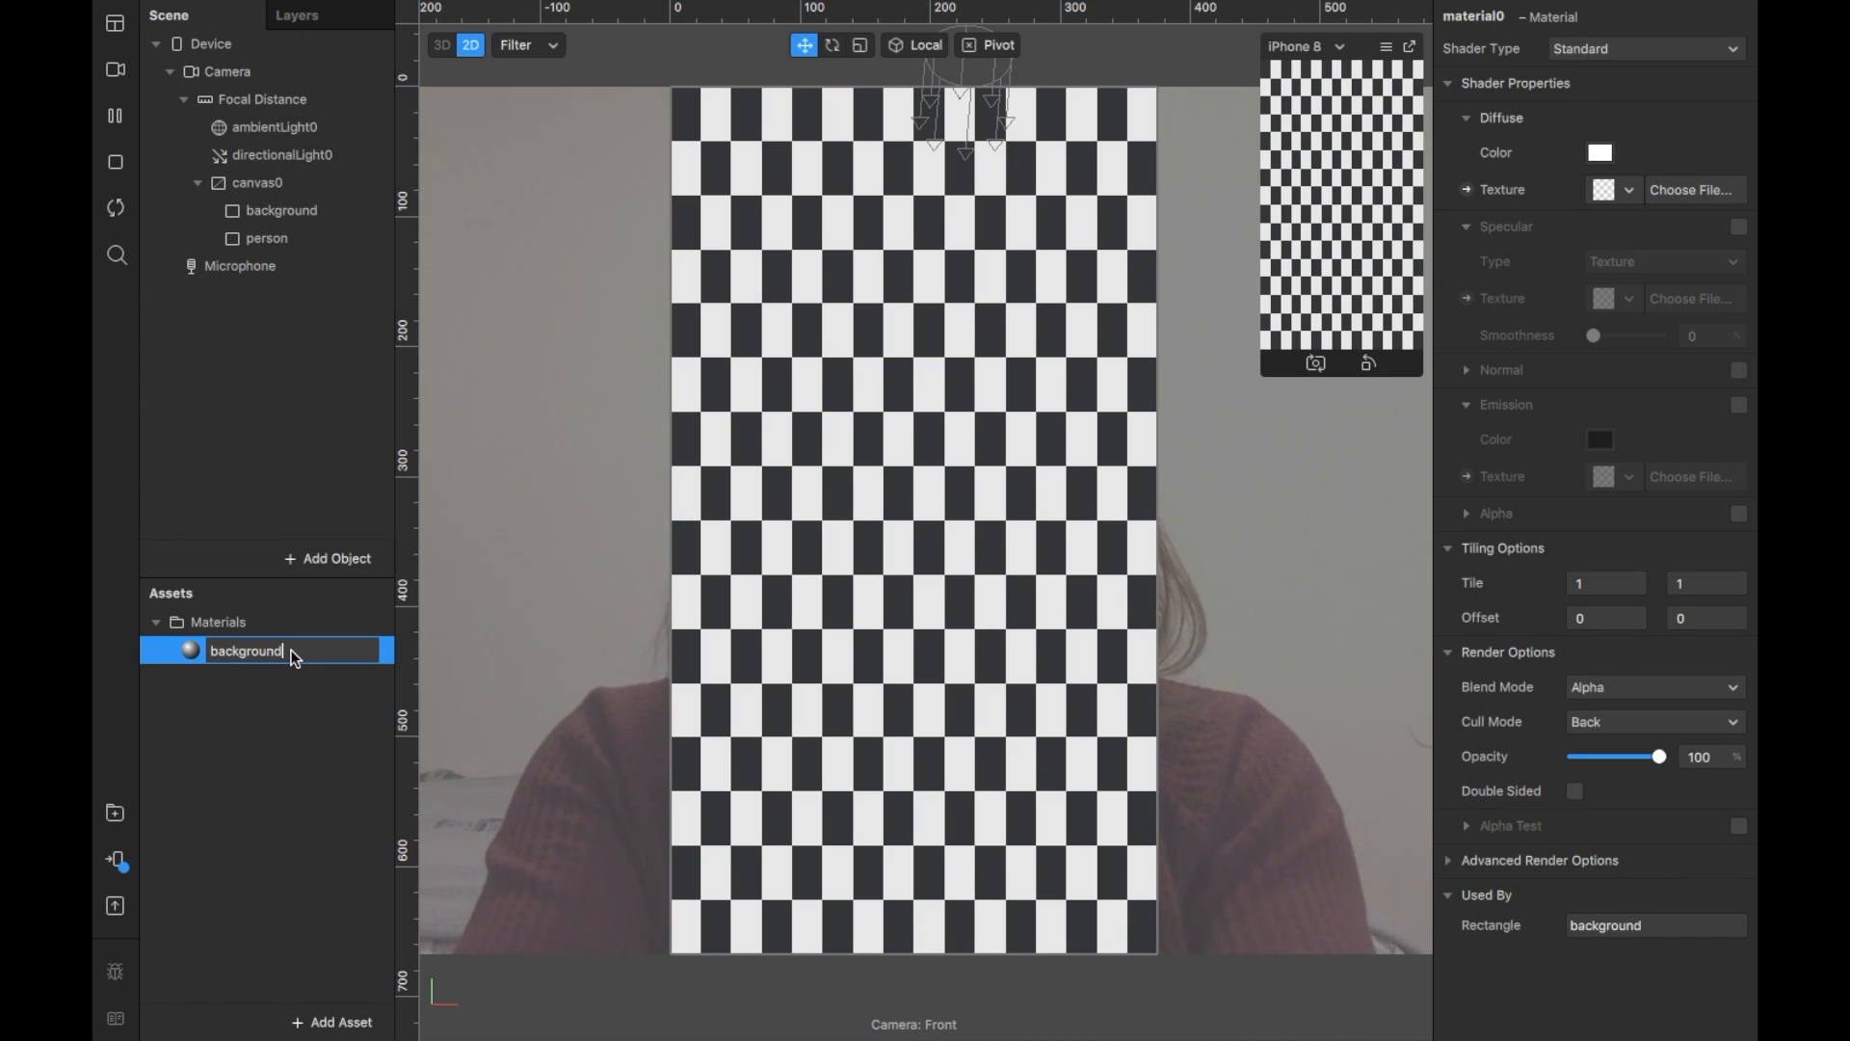
{"action": "type", "text": "_mat"}
{"action": "key", "text": "Return"}
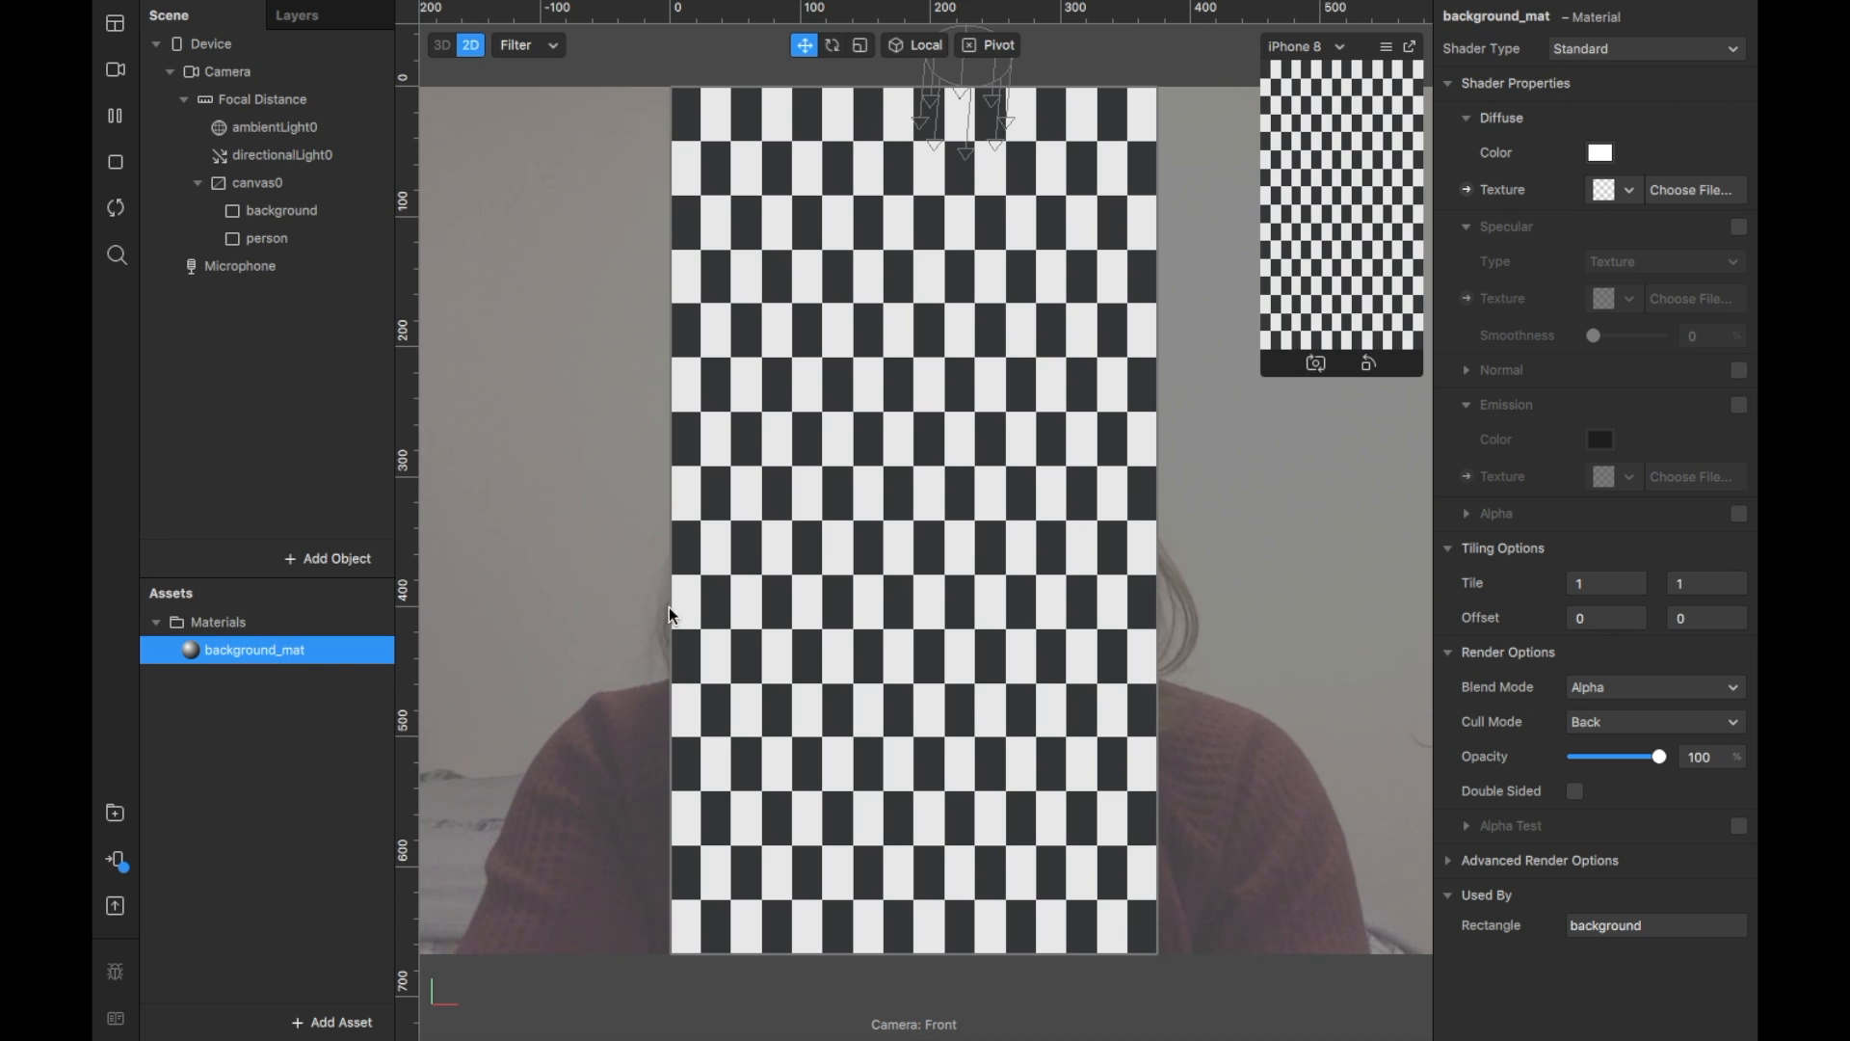
Step: Texture background_mat with the Dukes Dogs Purple.jpg image
{"action": "left_click", "coordinate": [1671, 193]}
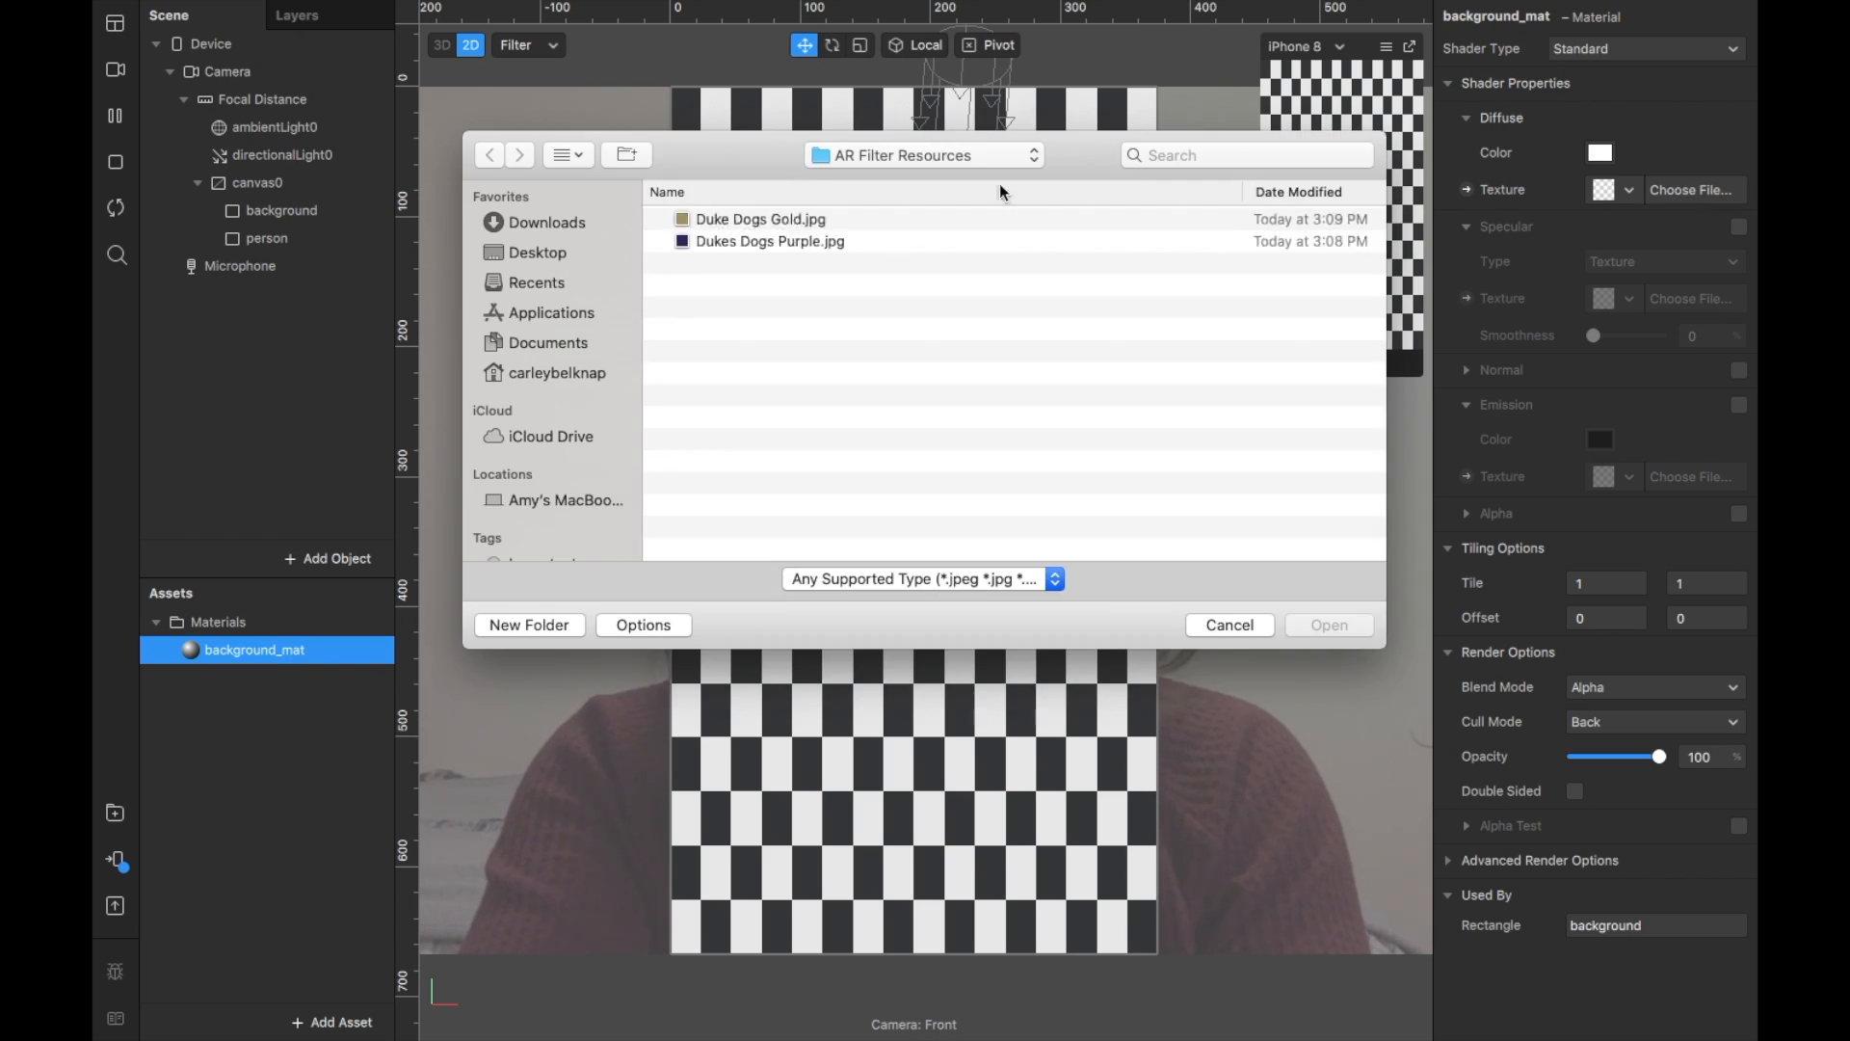
{"action": "double_click", "coordinate": [913, 241]}
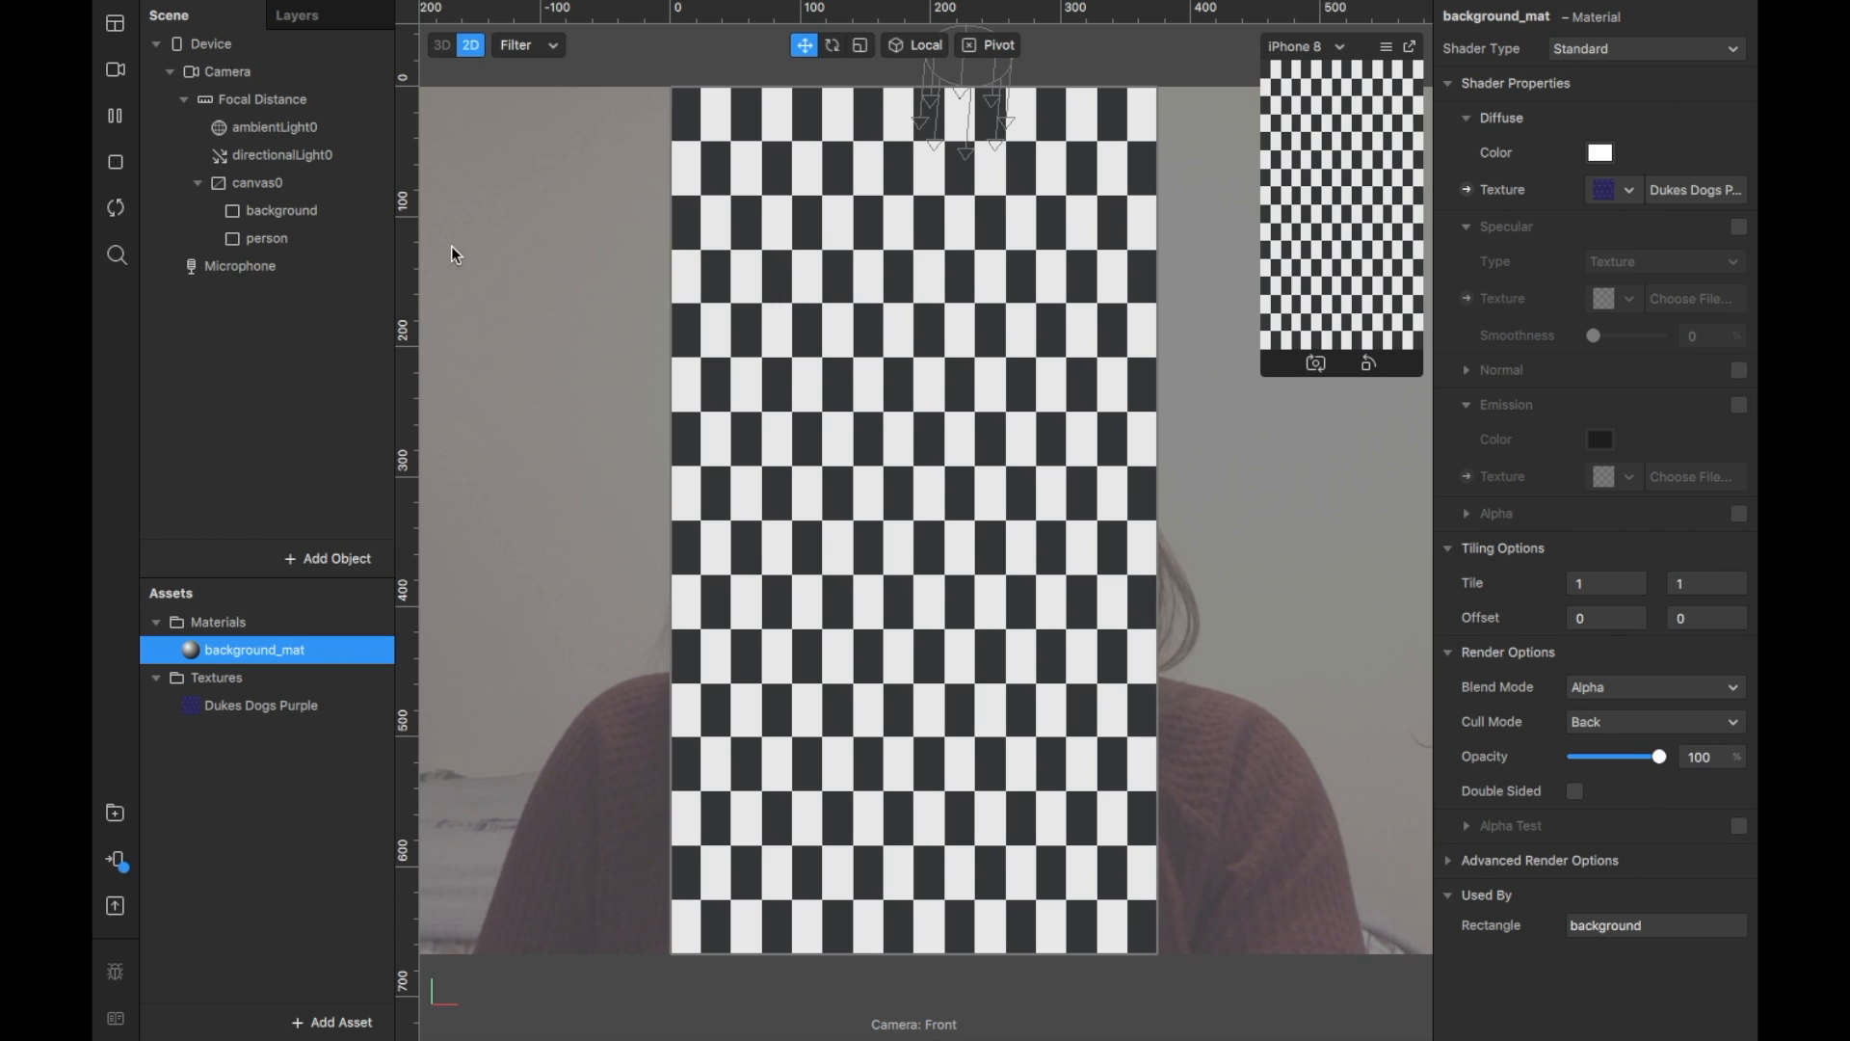
{"action": "left_click", "coordinate": [311, 238]}
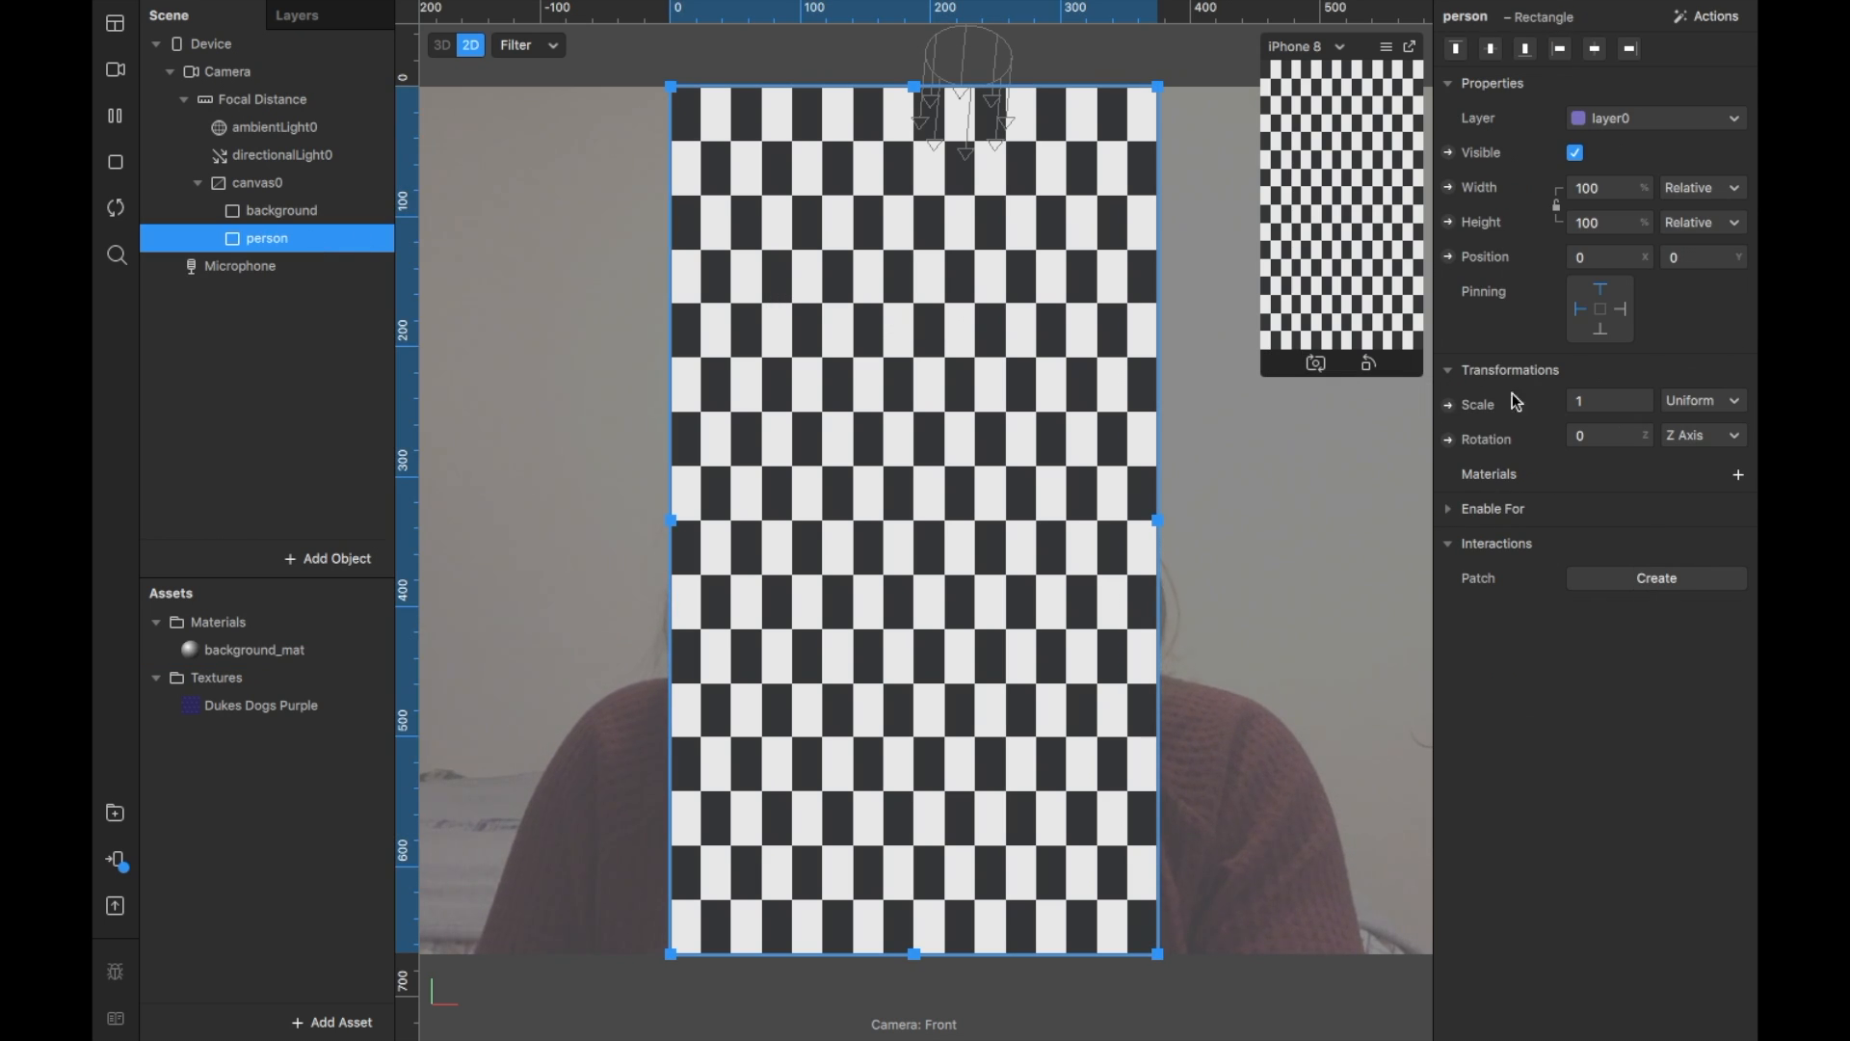
Step: Create a new material for the person rectangle and name it person_mat
{"action": "left_click", "coordinate": [1740, 474]}
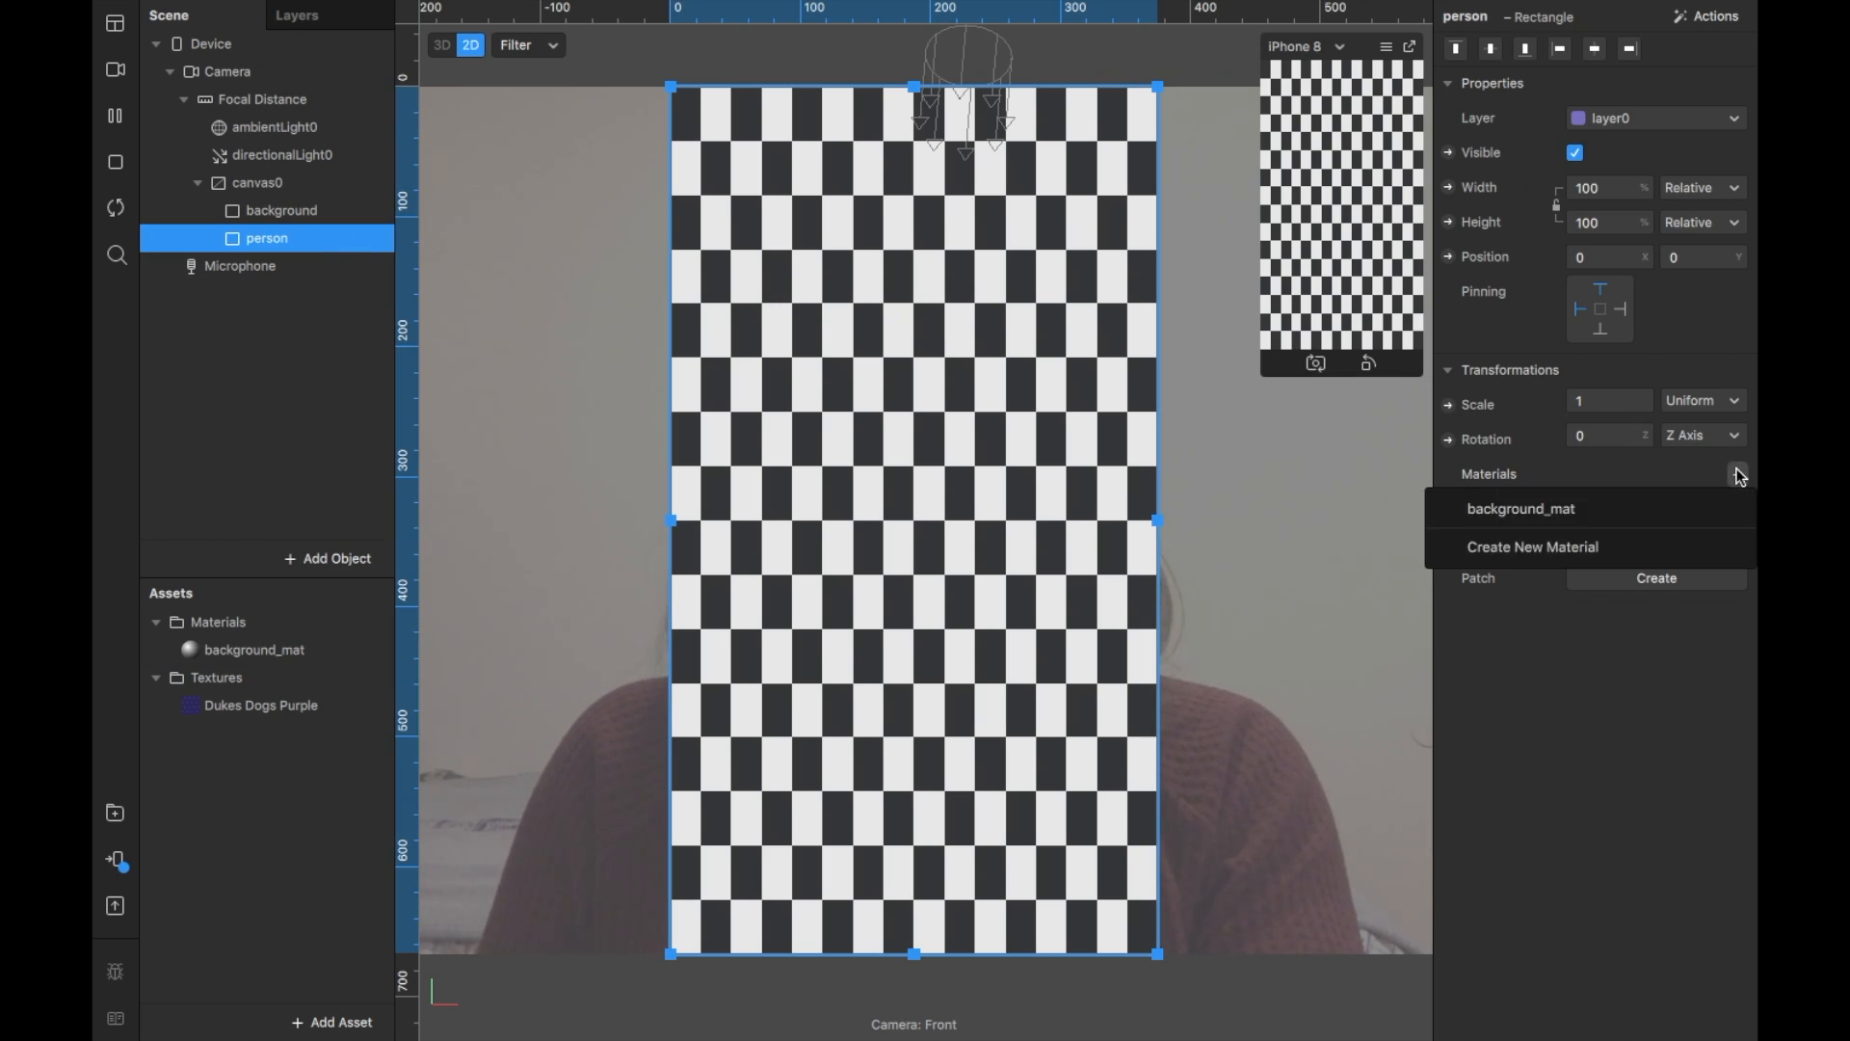
{"action": "left_click", "coordinate": [1596, 537]}
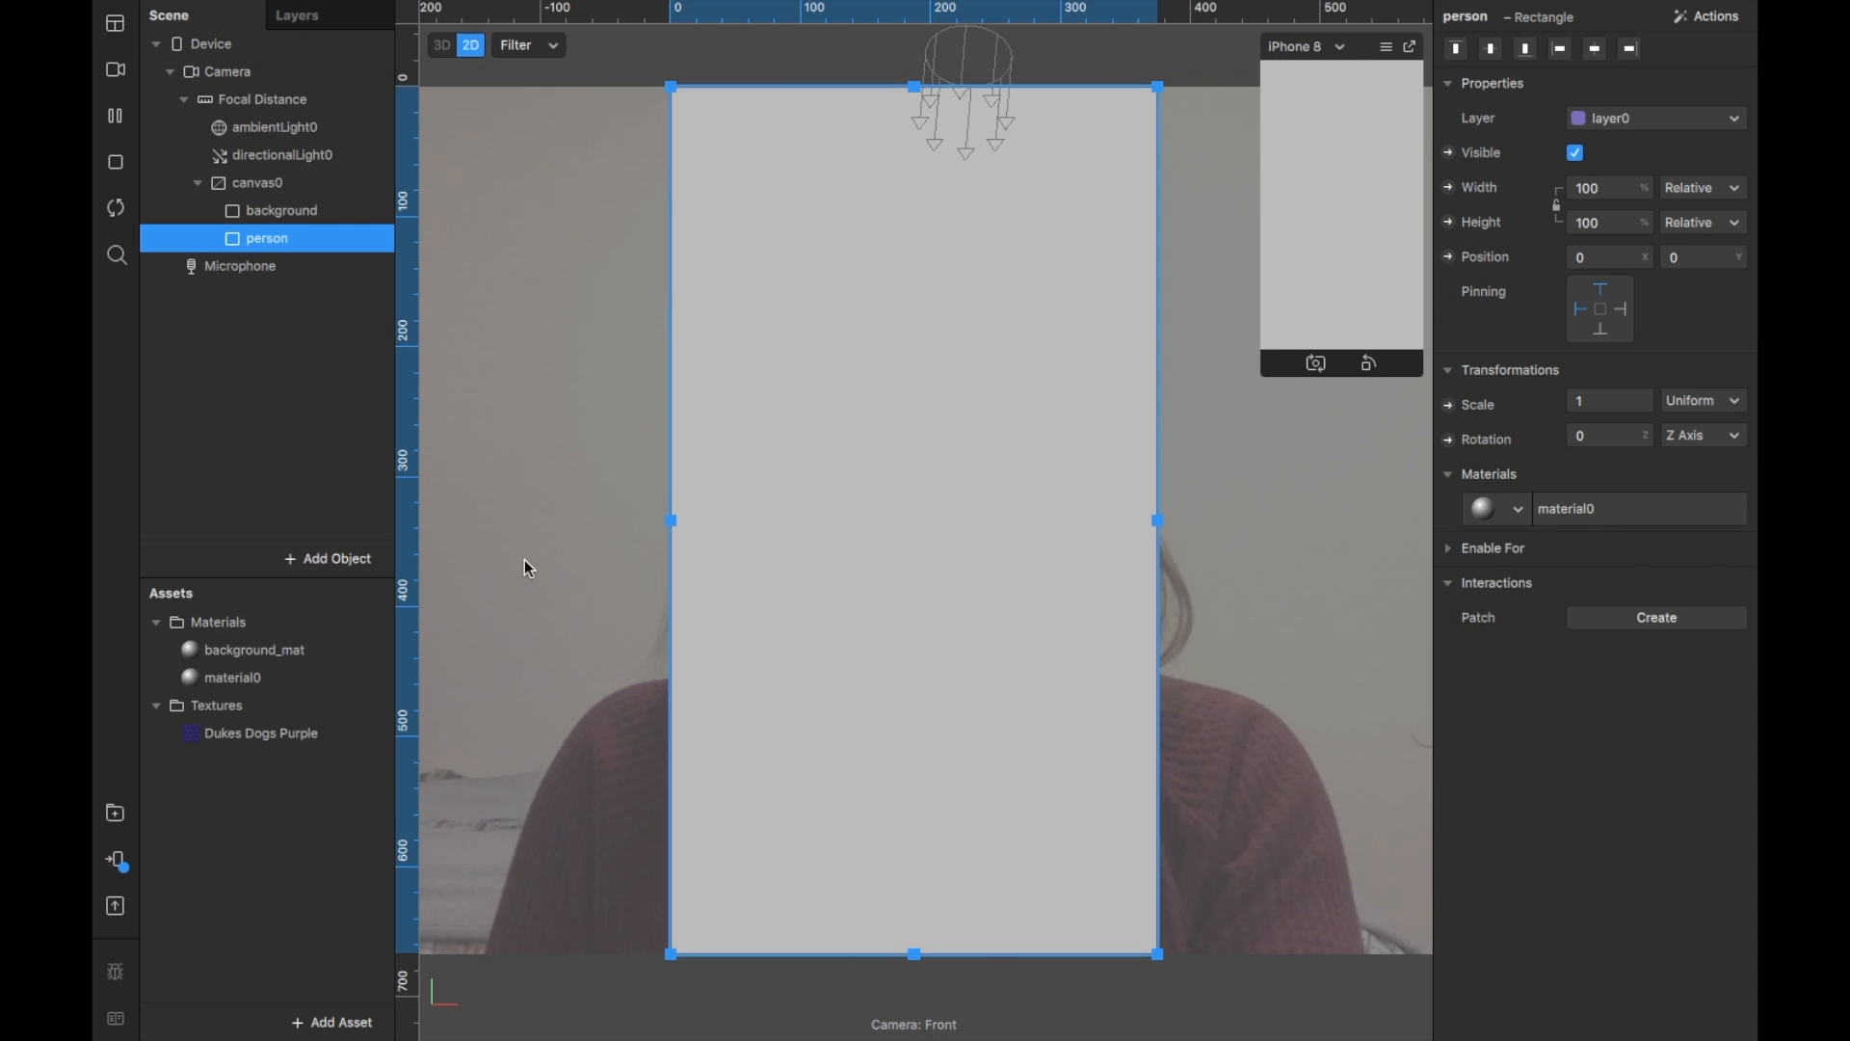
{"action": "double_click", "coordinate": [256, 679]}
{"action": "type", "text": "person_ma"}
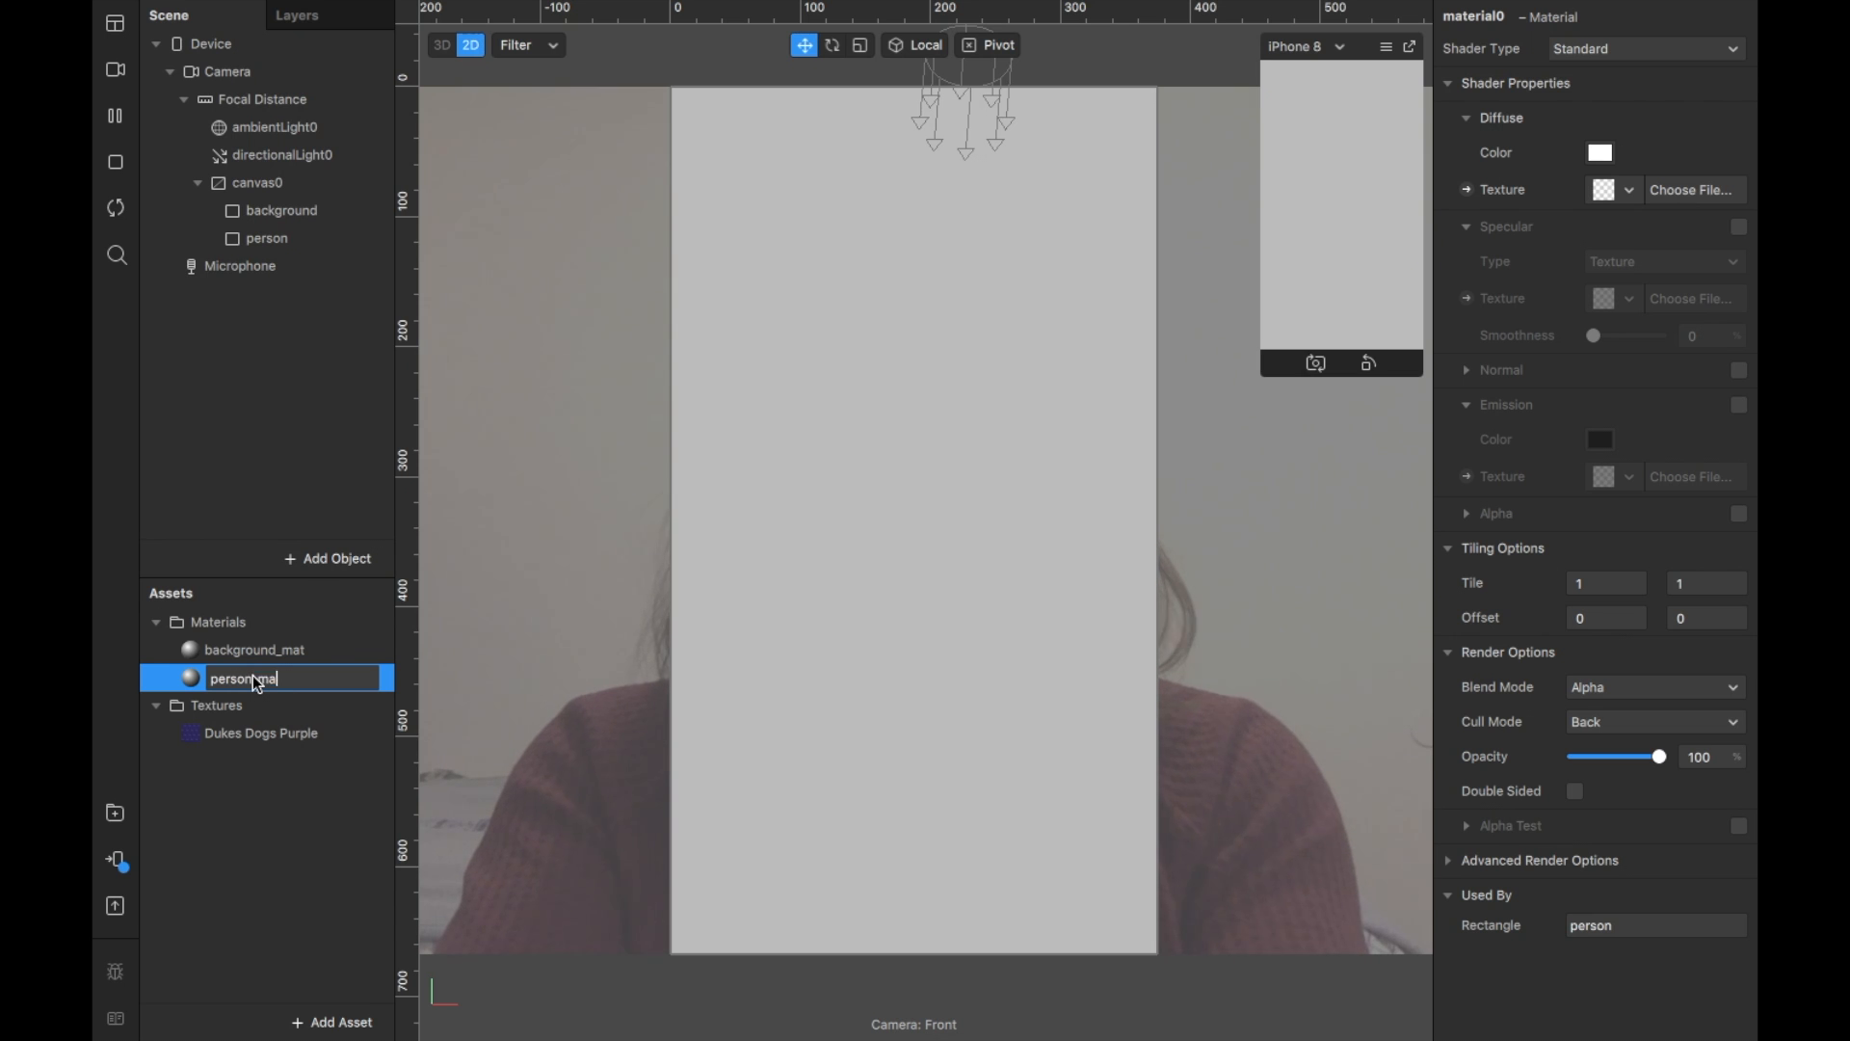
{"action": "type", "text": "t"}
{"action": "key", "text": "Return"}
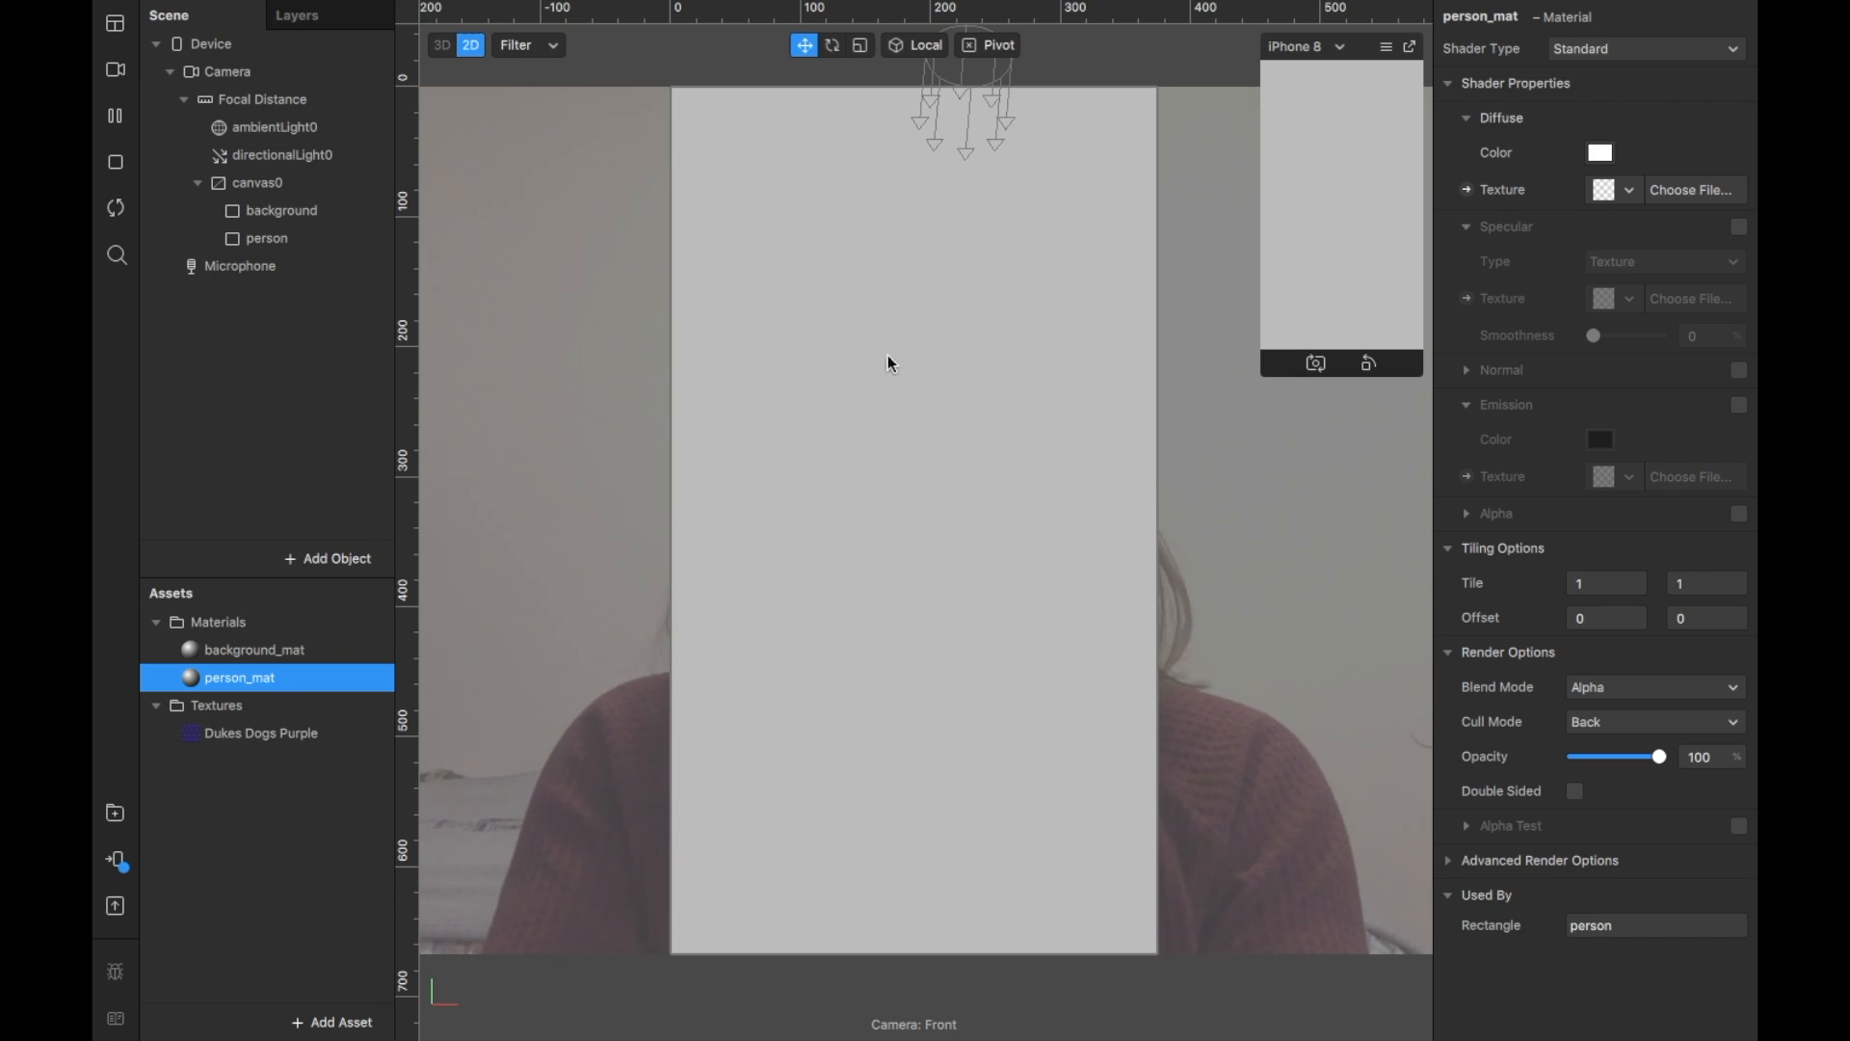
{"action": "left_click", "coordinate": [312, 71]}
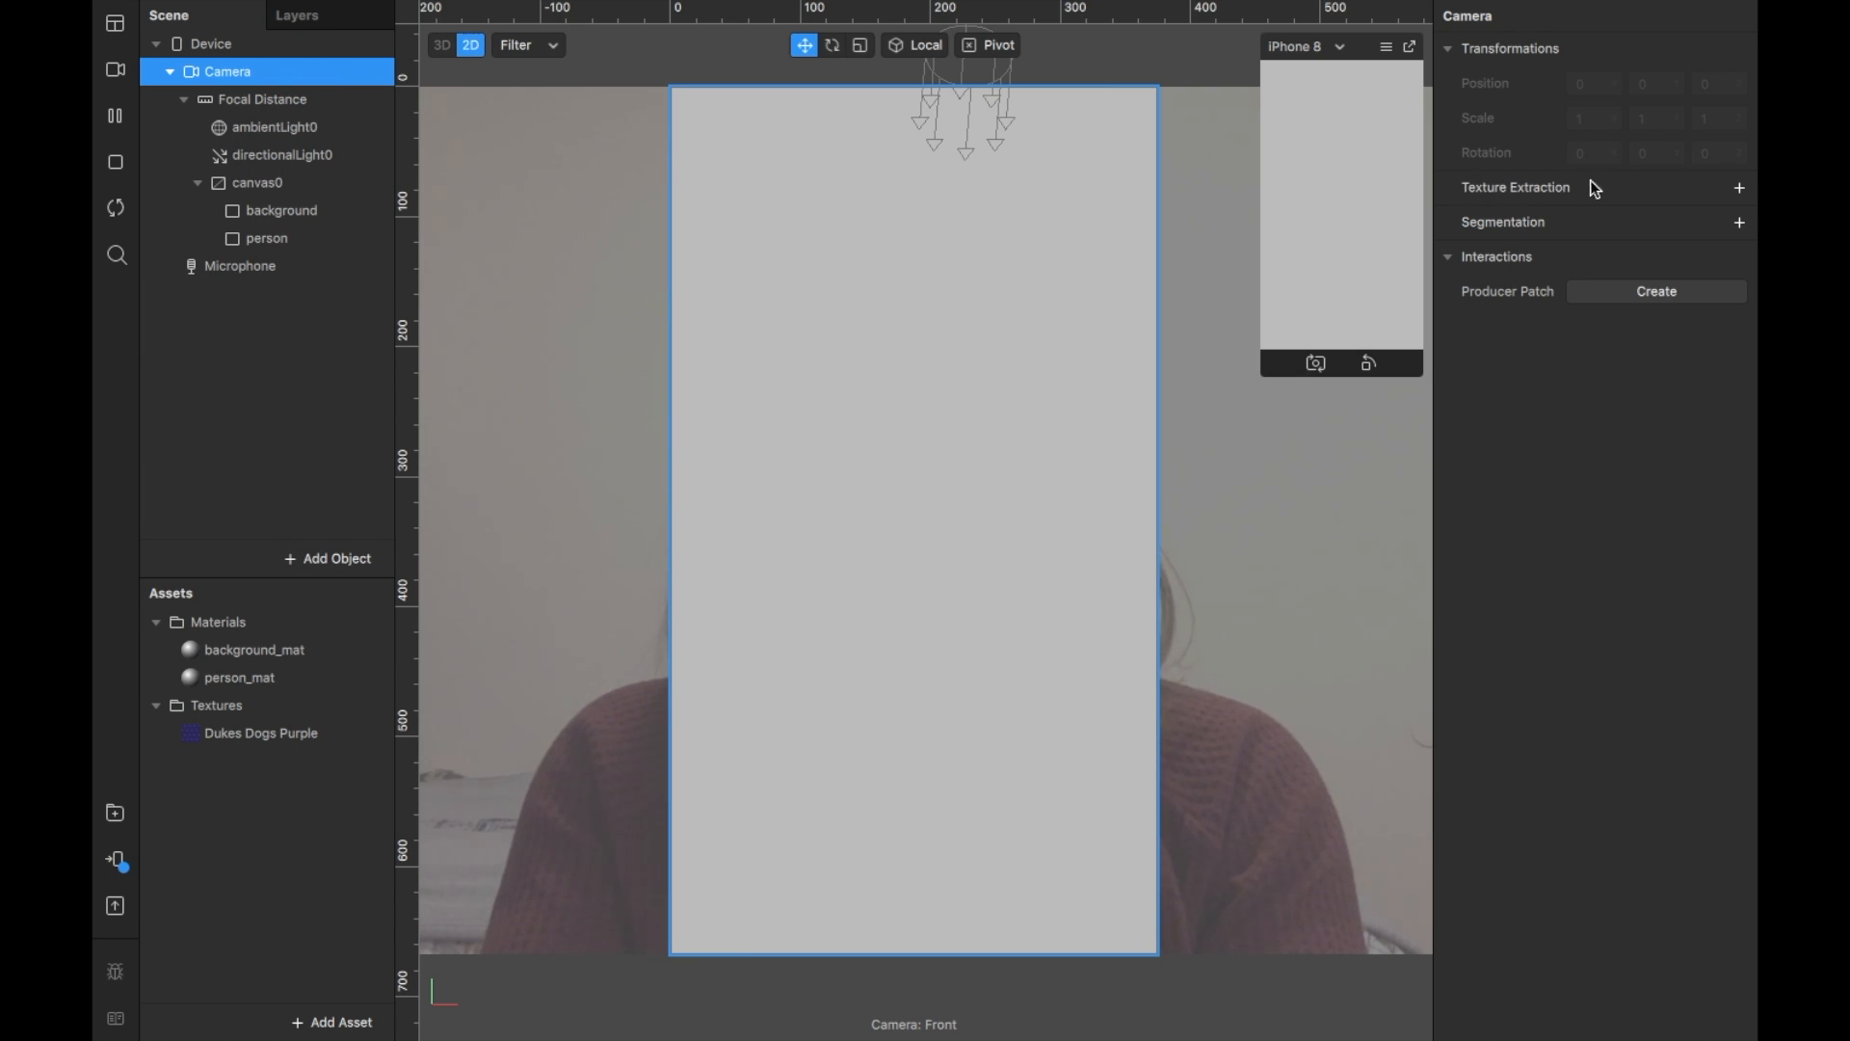
Step: Extract the camera feed as cameraTexture0 and make it person_mat's diffuse texture
{"action": "left_click", "coordinate": [1736, 187]}
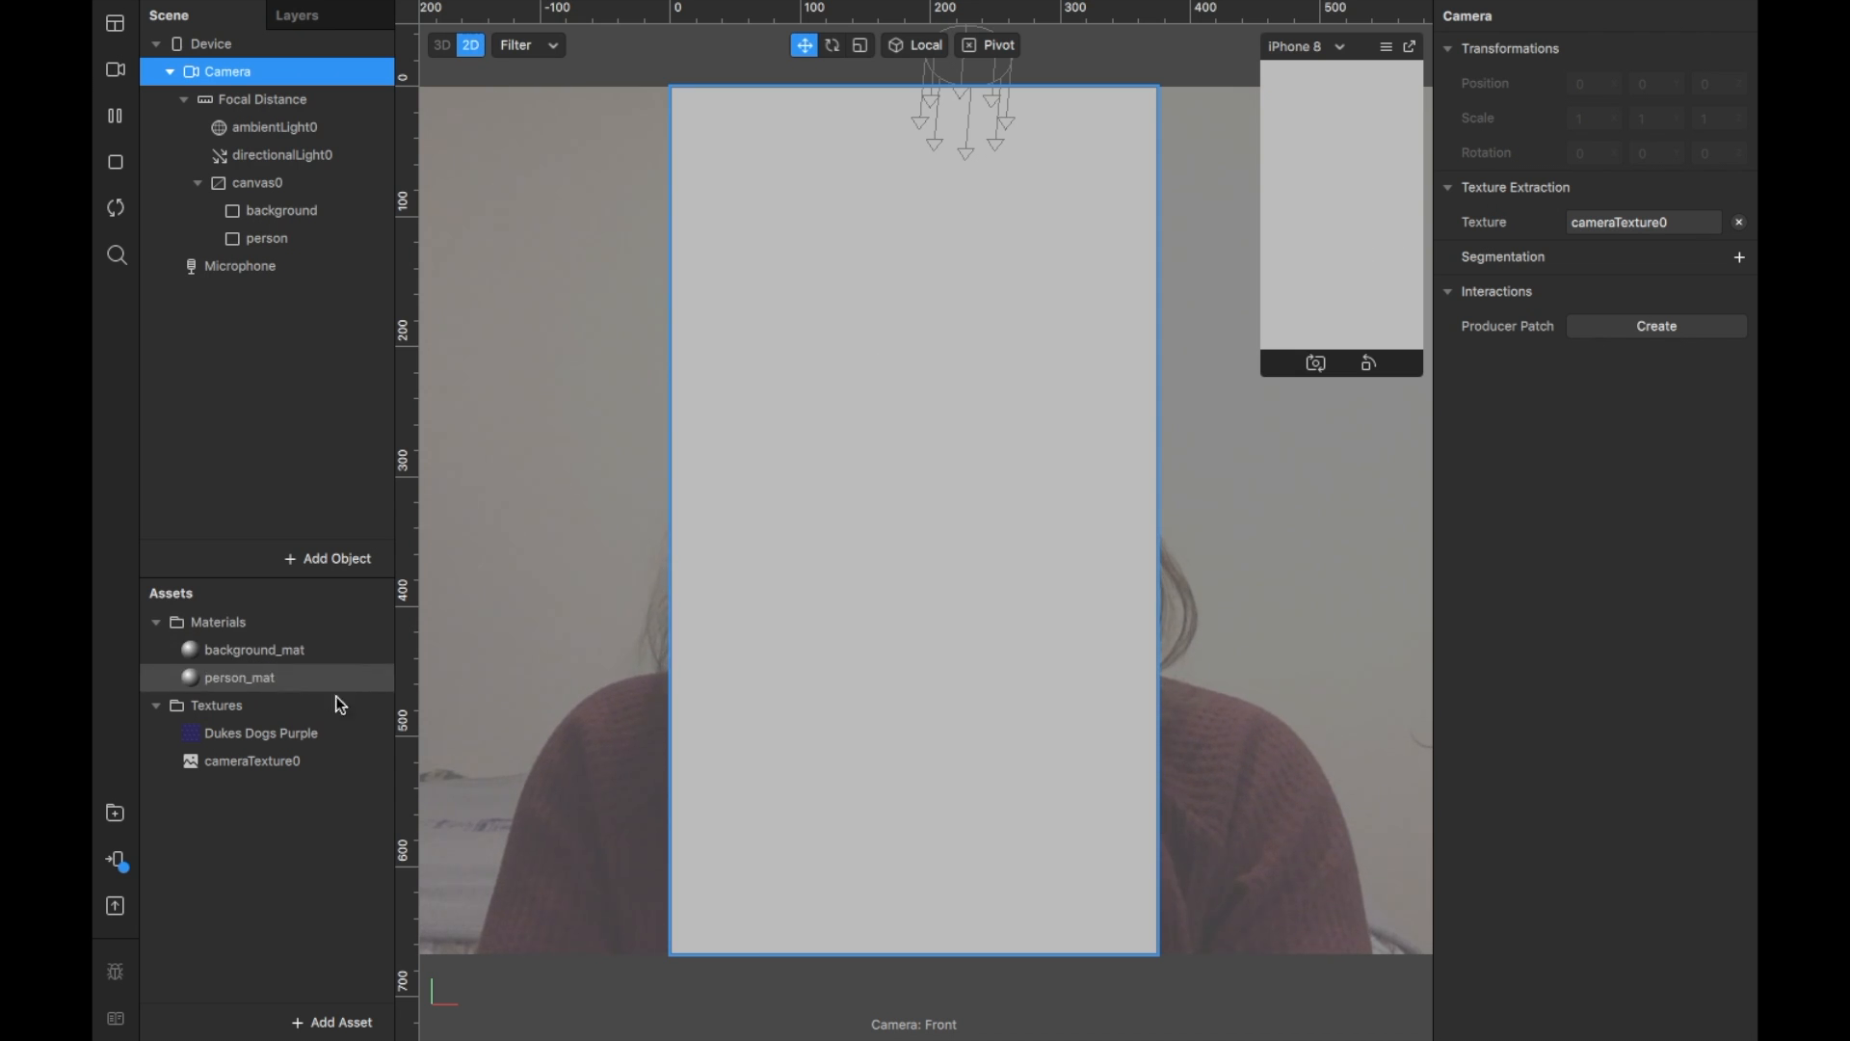
{"action": "left_click", "coordinate": [277, 679]}
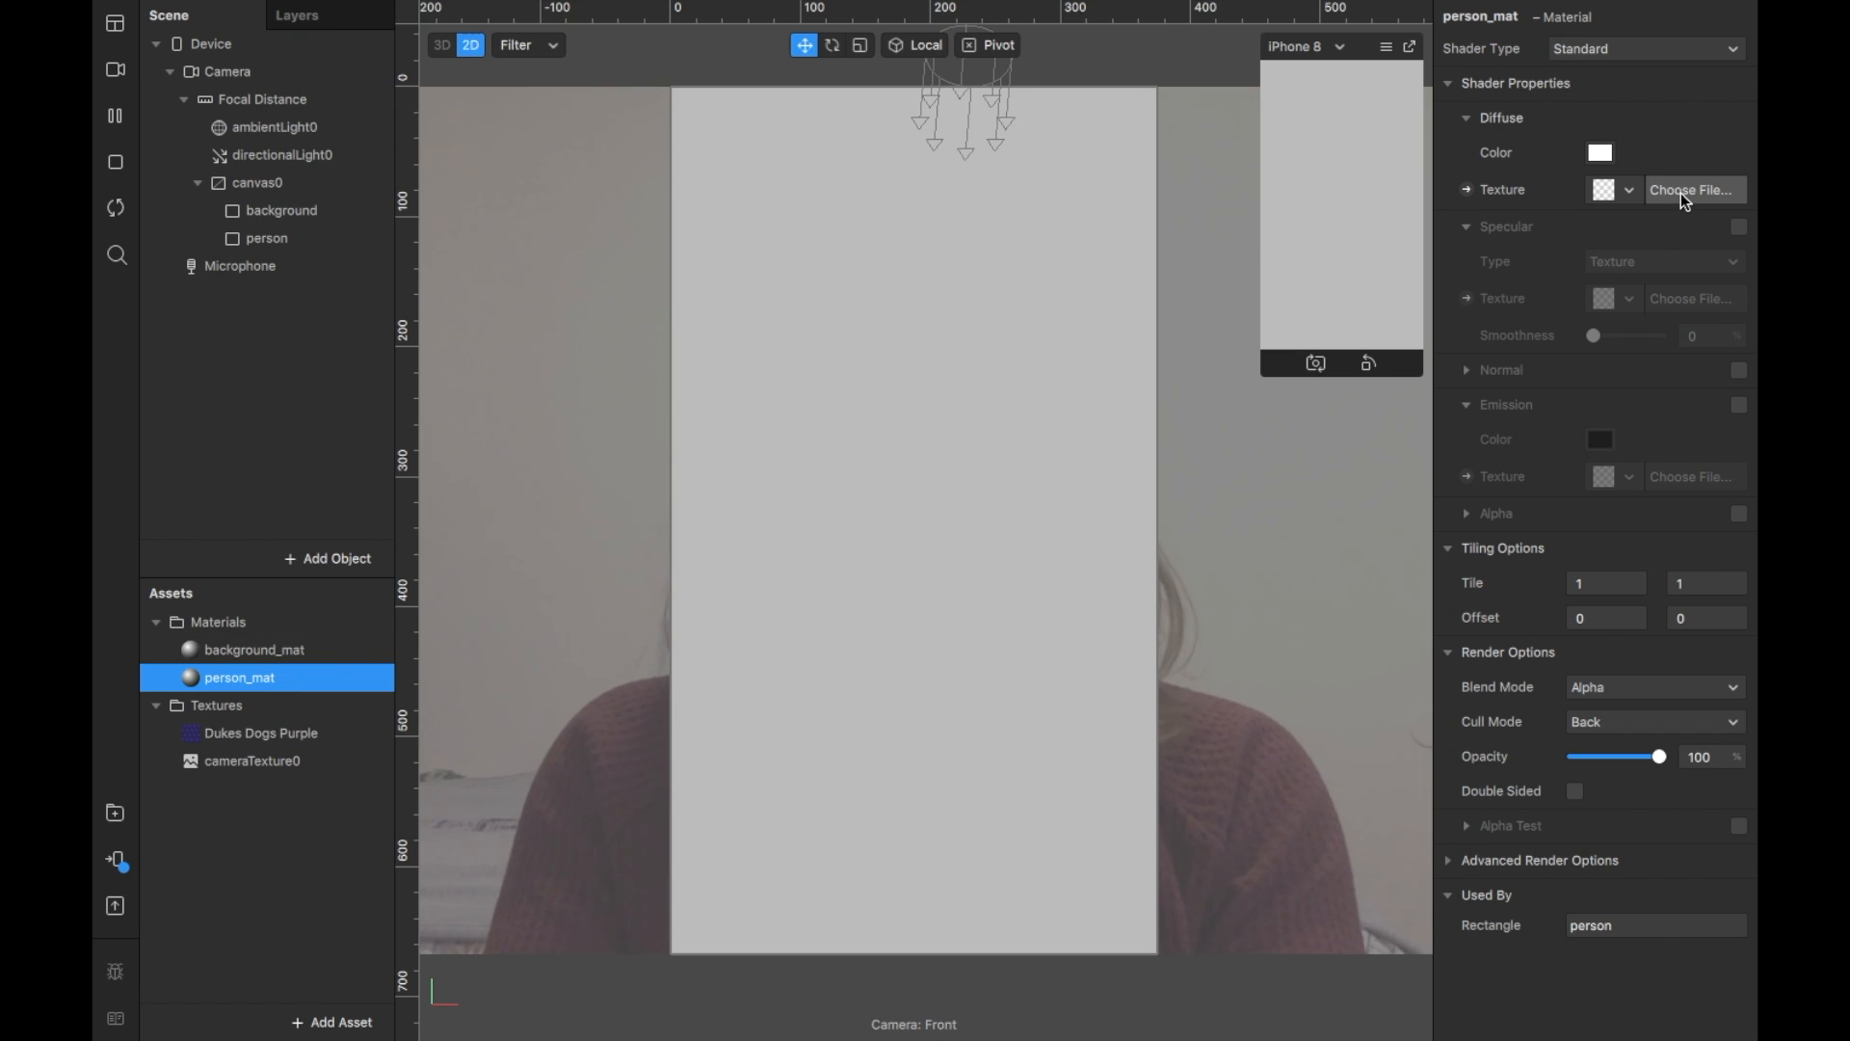
{"action": "left_click", "coordinate": [1631, 192]}
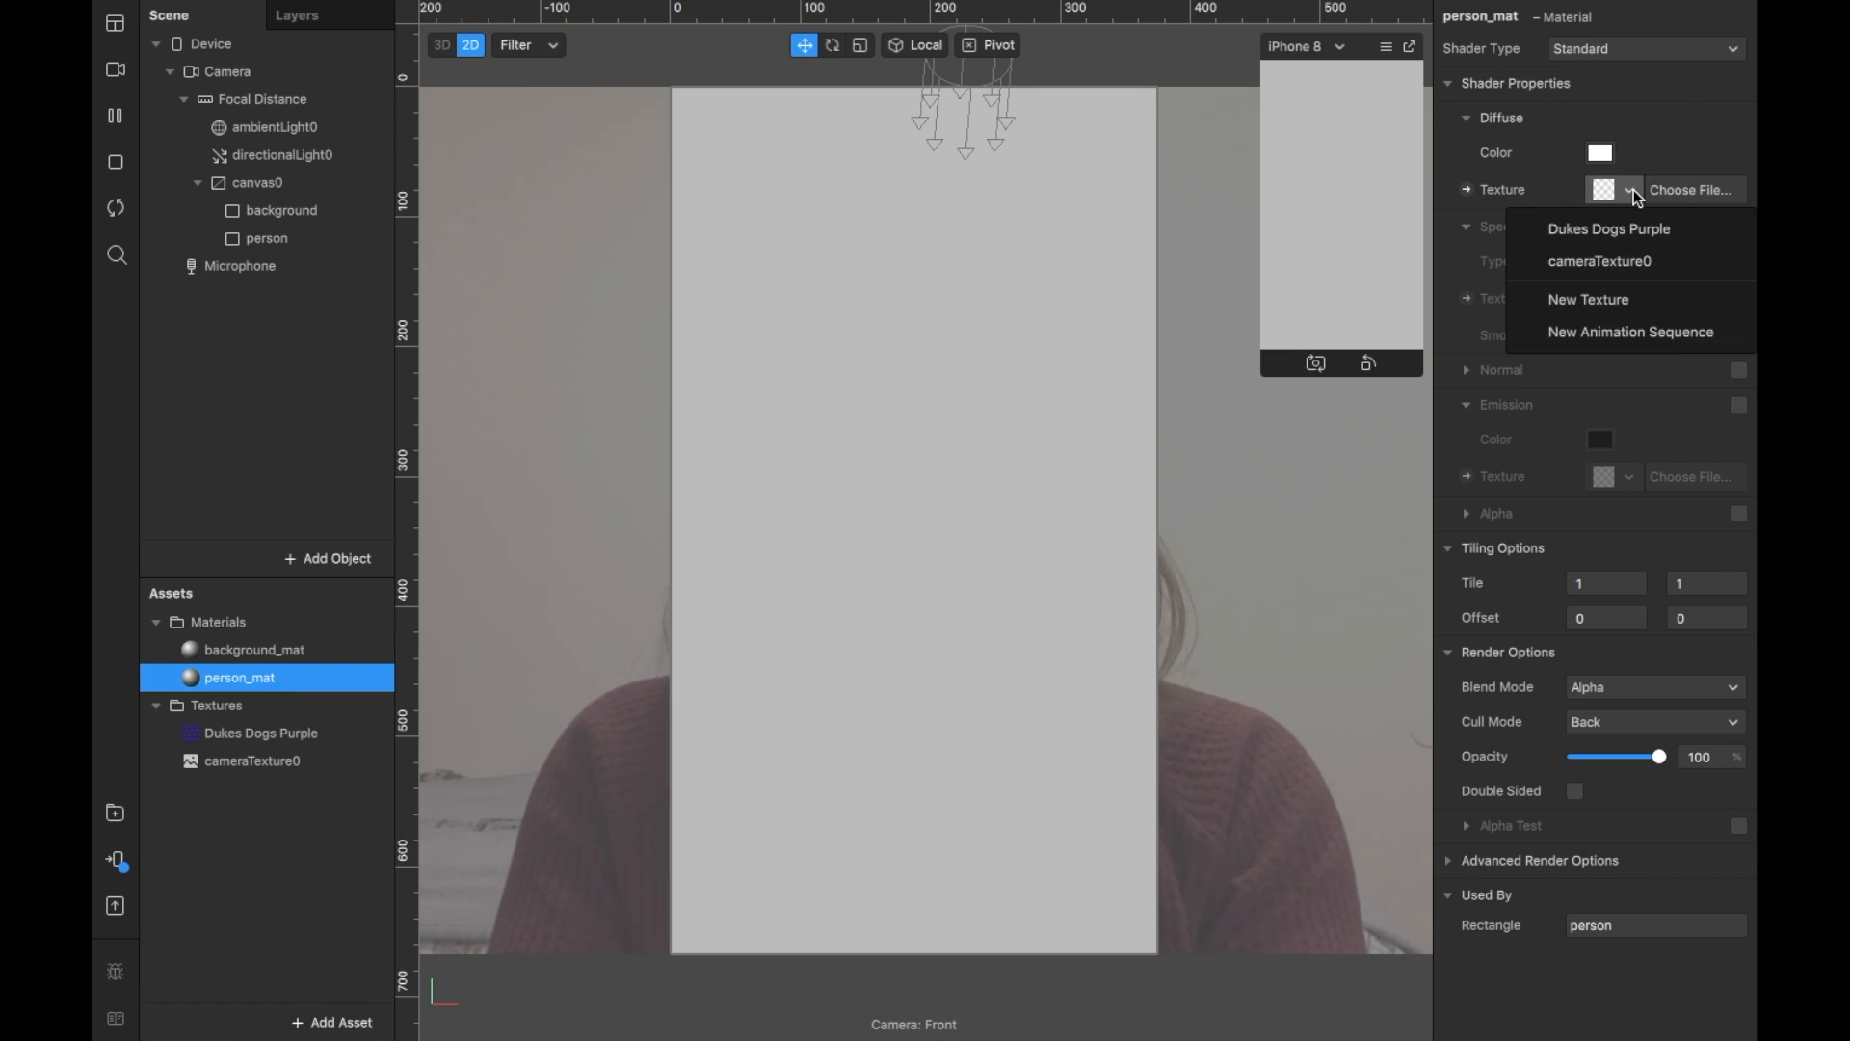
{"action": "left_click", "coordinate": [1683, 269]}
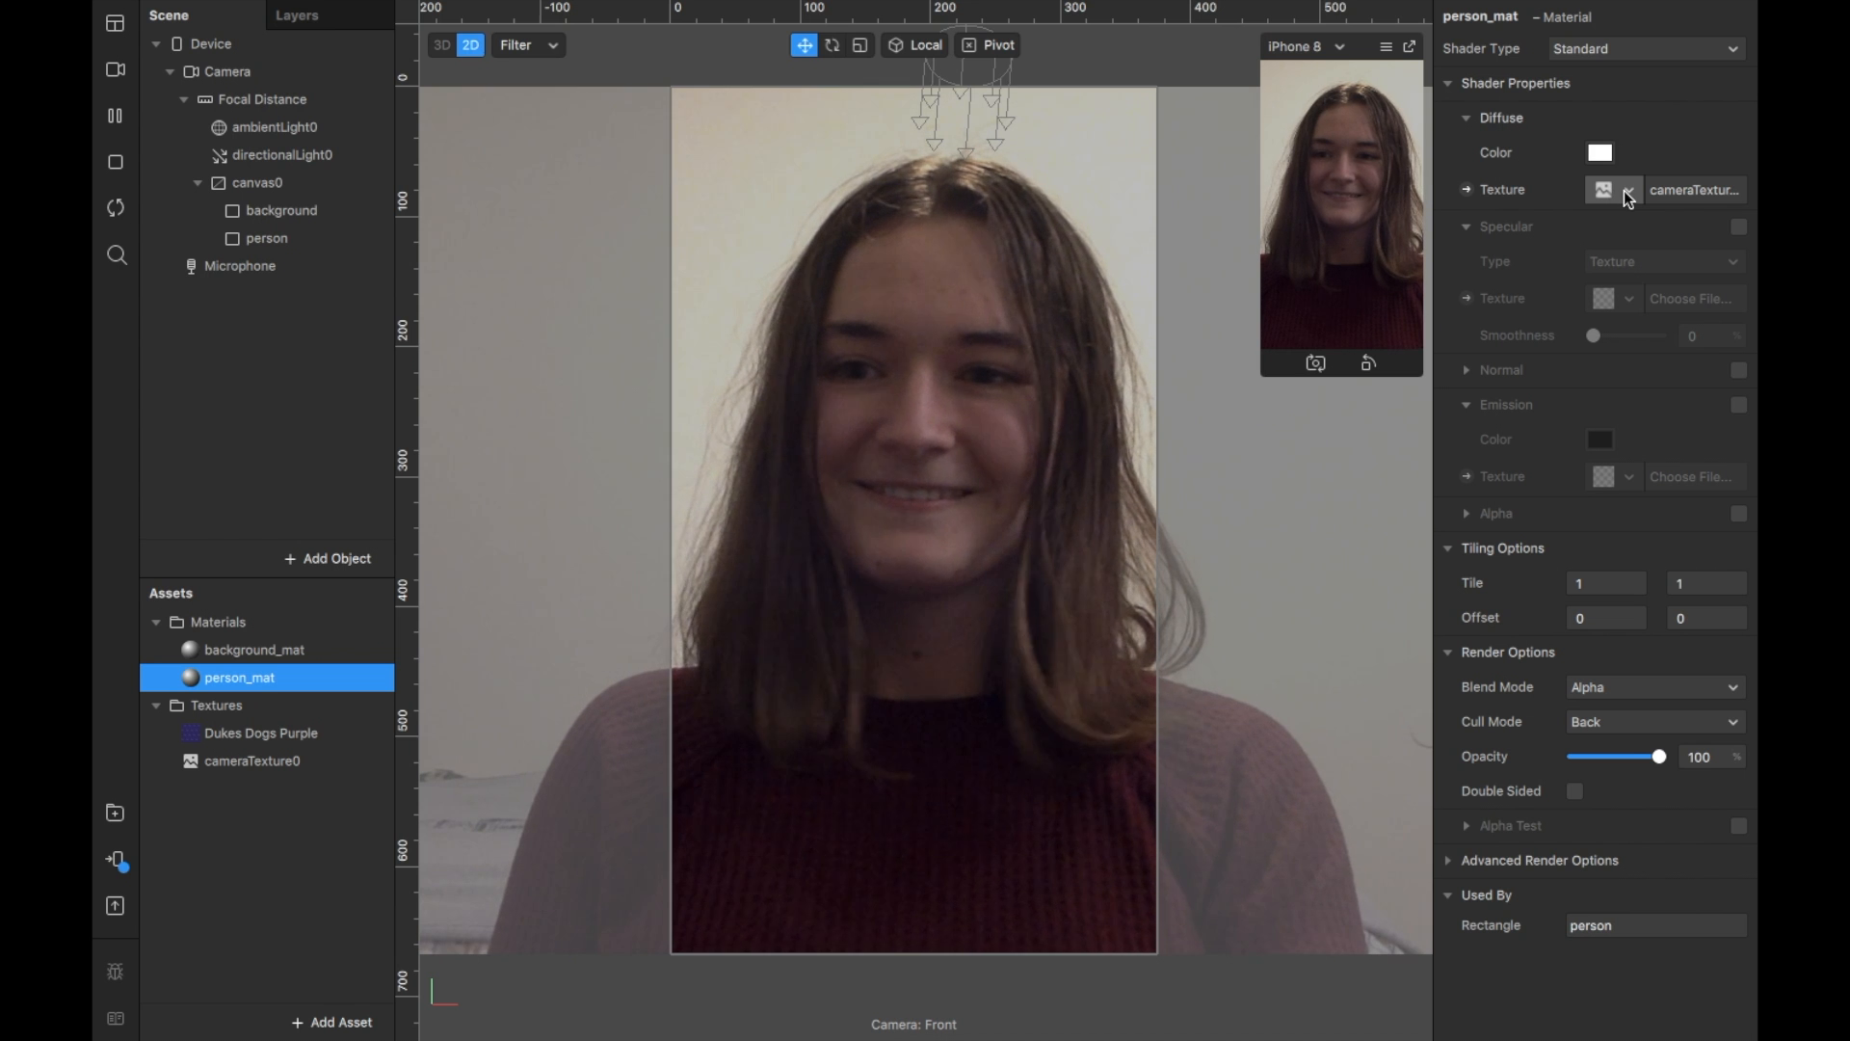
{"action": "left_click", "coordinate": [351, 79]}
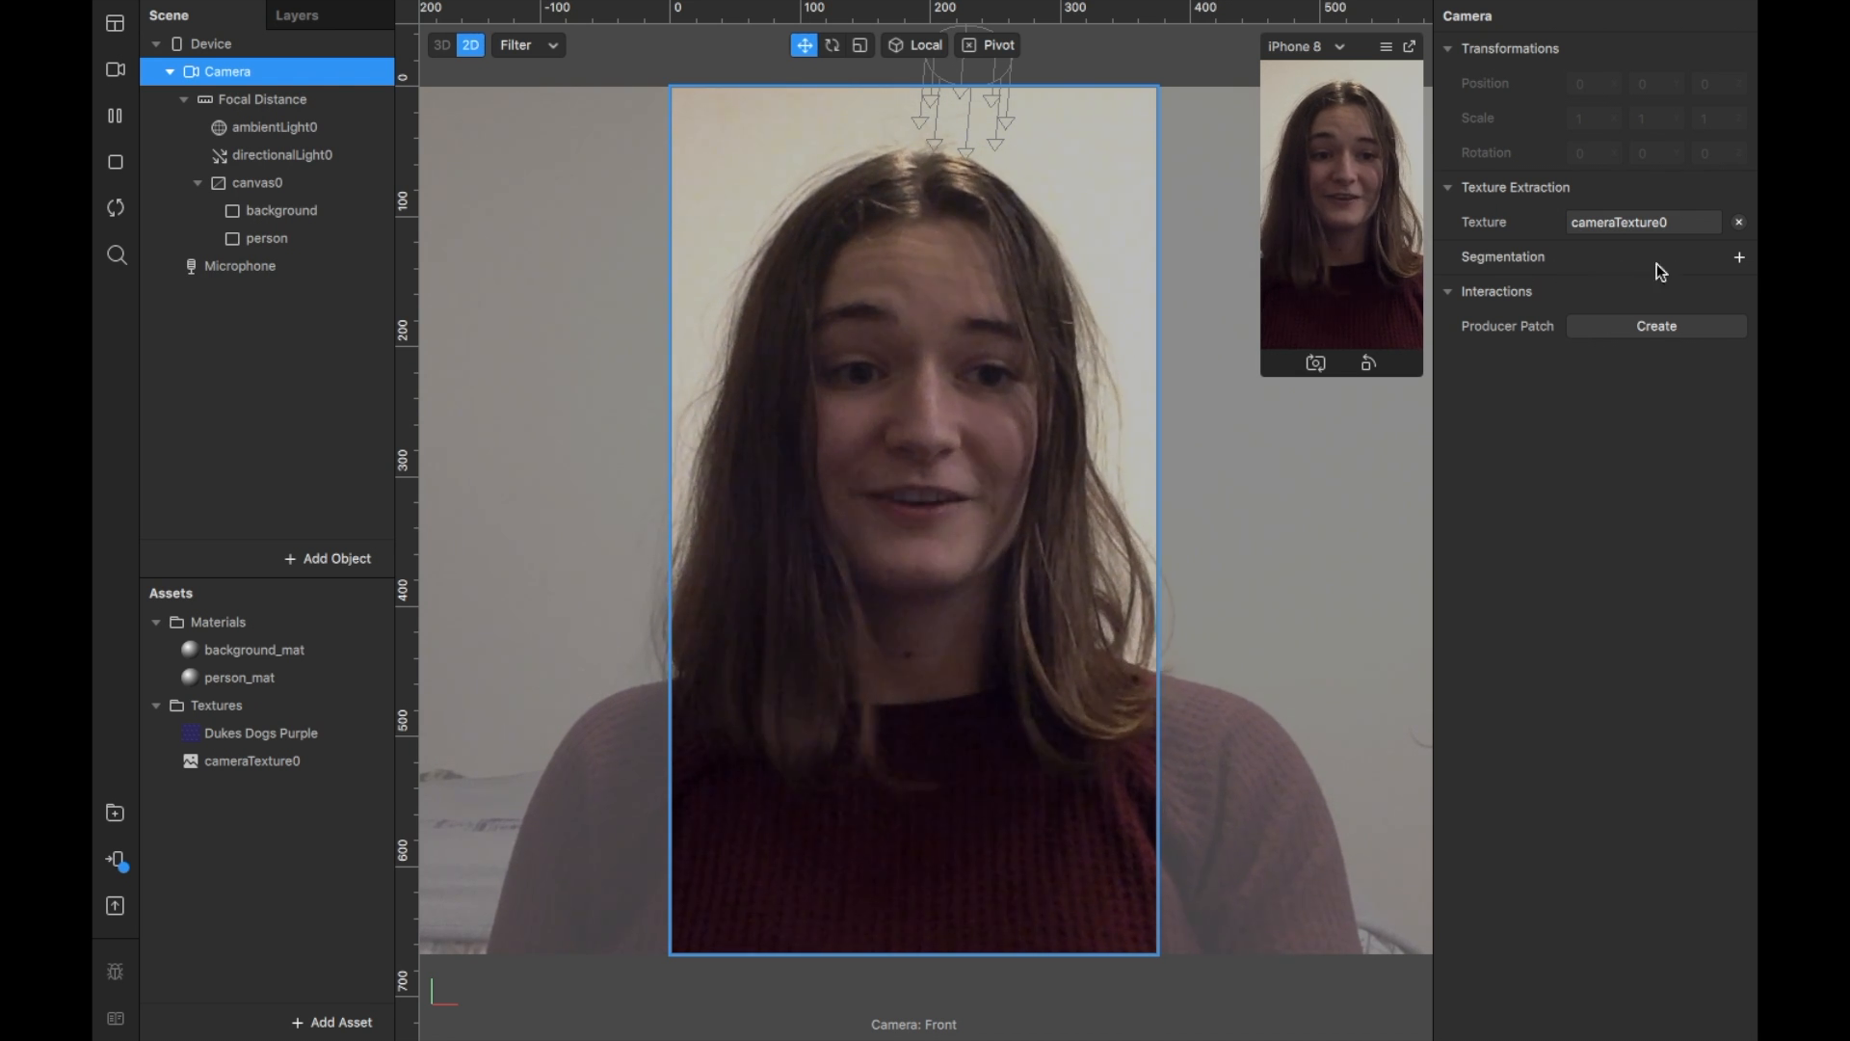
Step: Add Person segmentation to the camera, creating a person segmentation mask texture
{"action": "left_click", "coordinate": [1739, 257]}
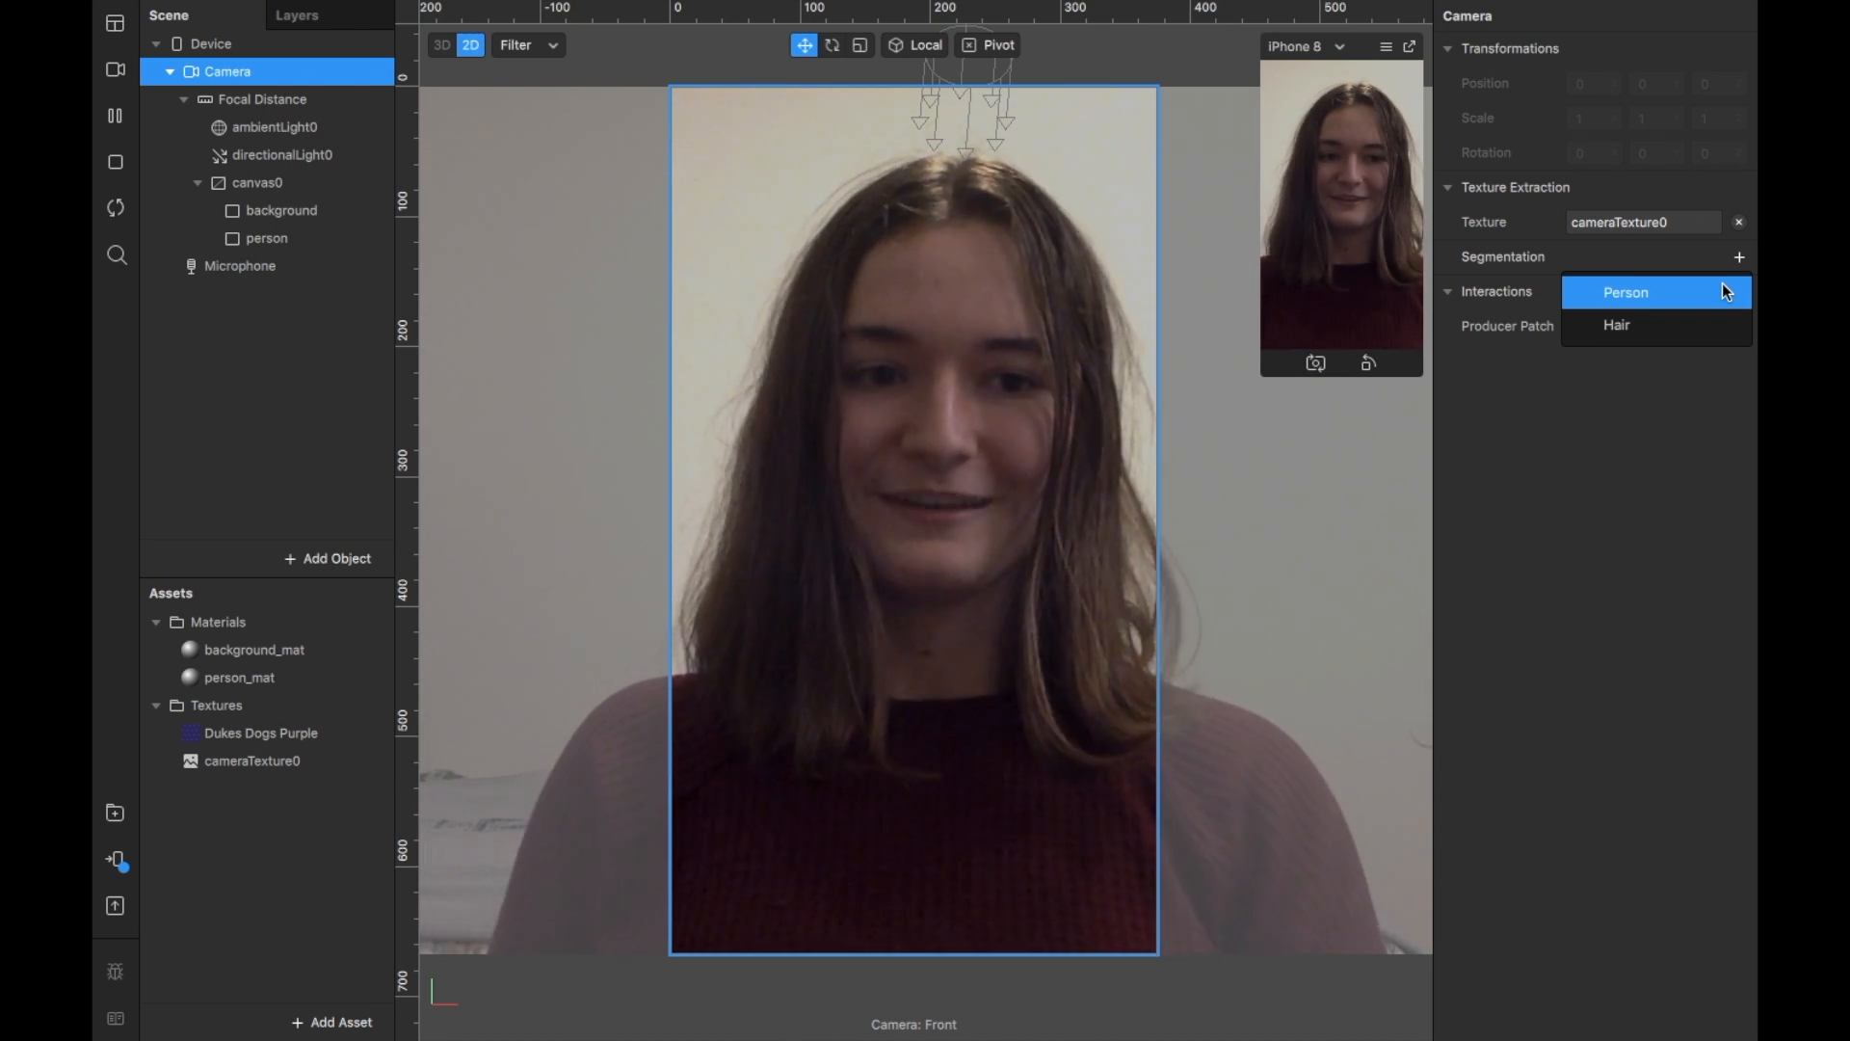
{"action": "left_click", "coordinate": [1722, 283]}
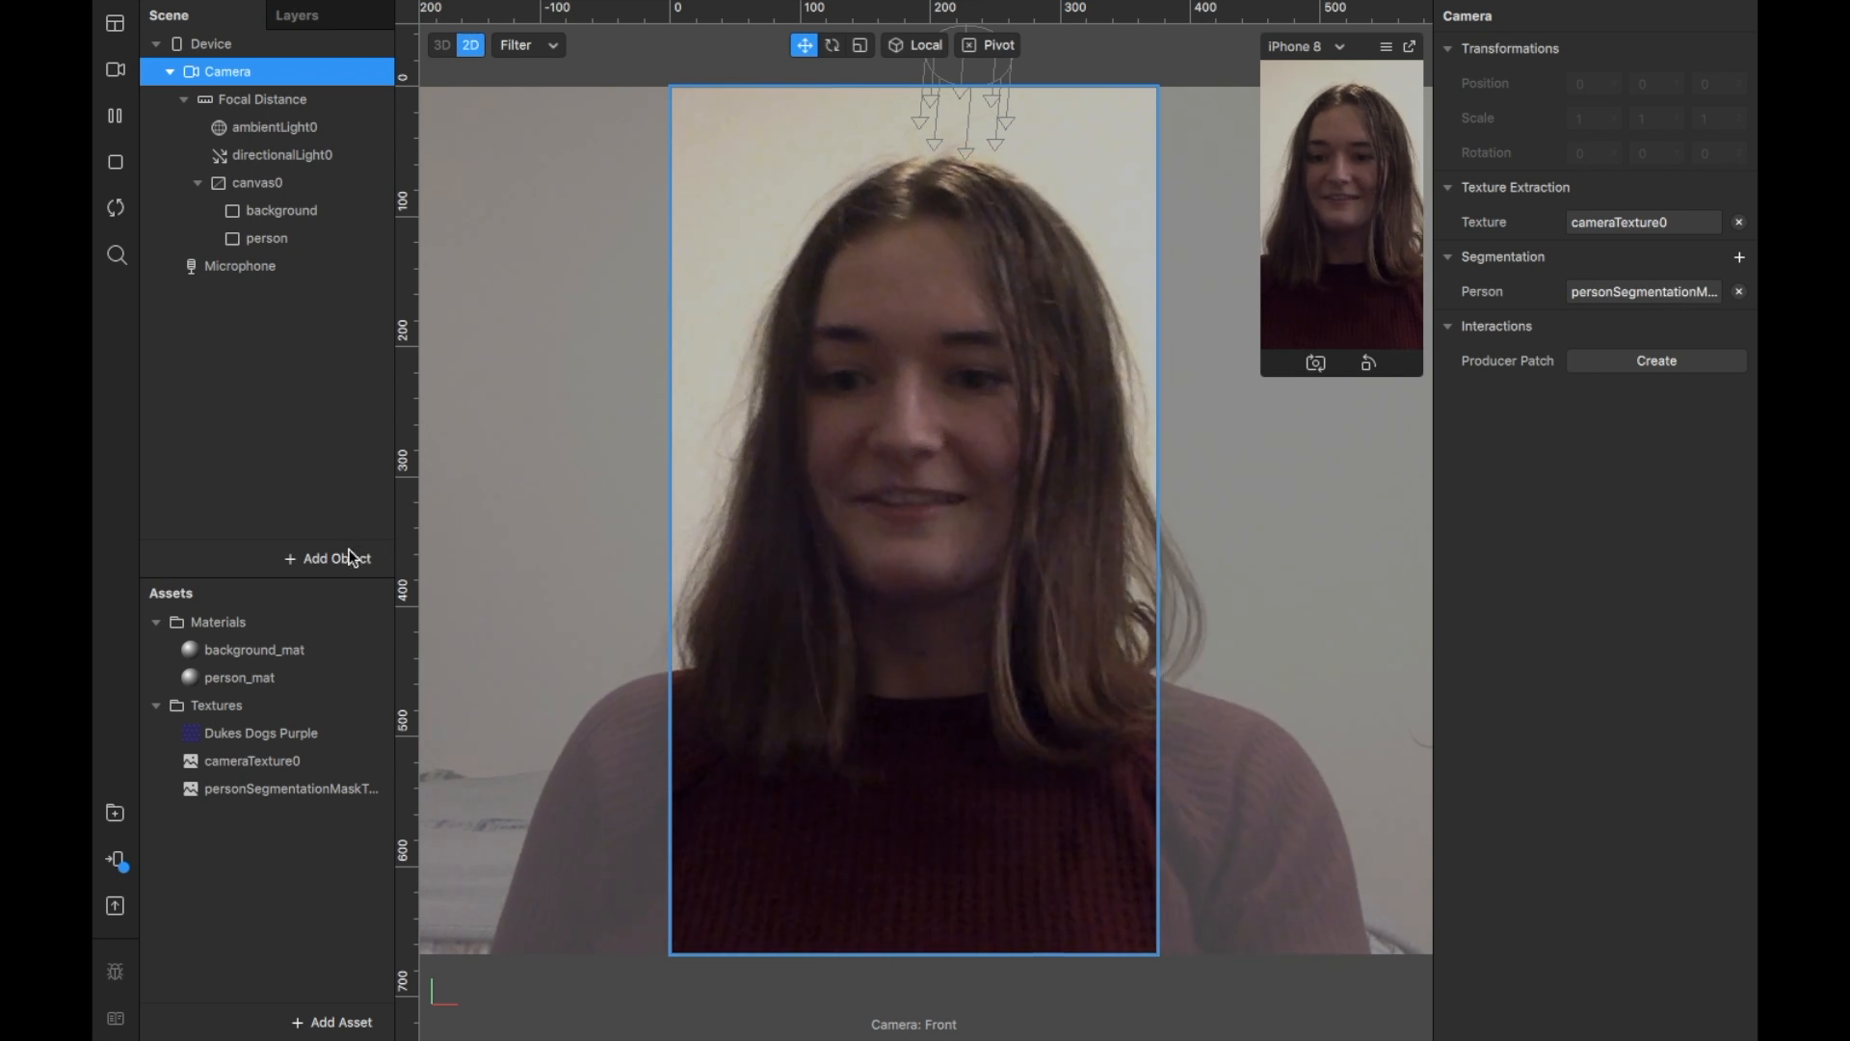
{"action": "left_click", "coordinate": [295, 675]}
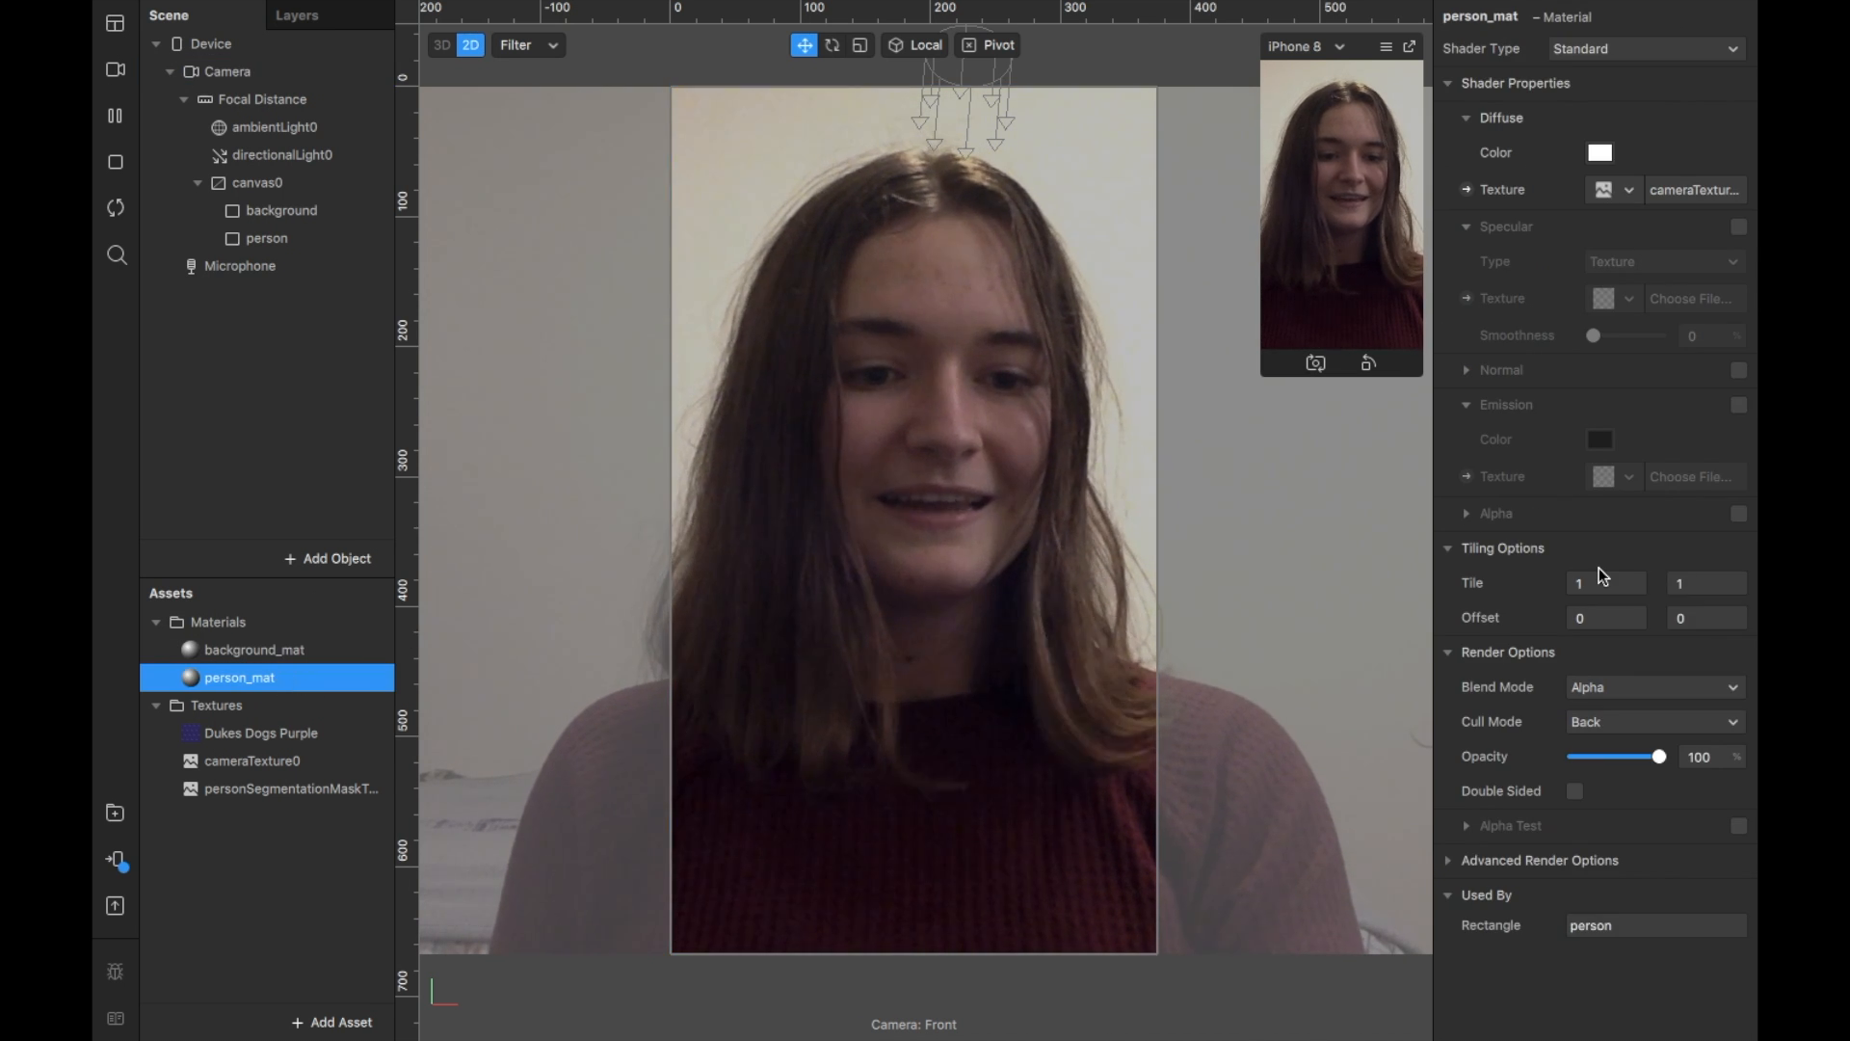
Step: Enable alpha on person_mat using personSegmentationMaskTexture0, leaving Invert off
{"action": "left_click", "coordinate": [1739, 515]}
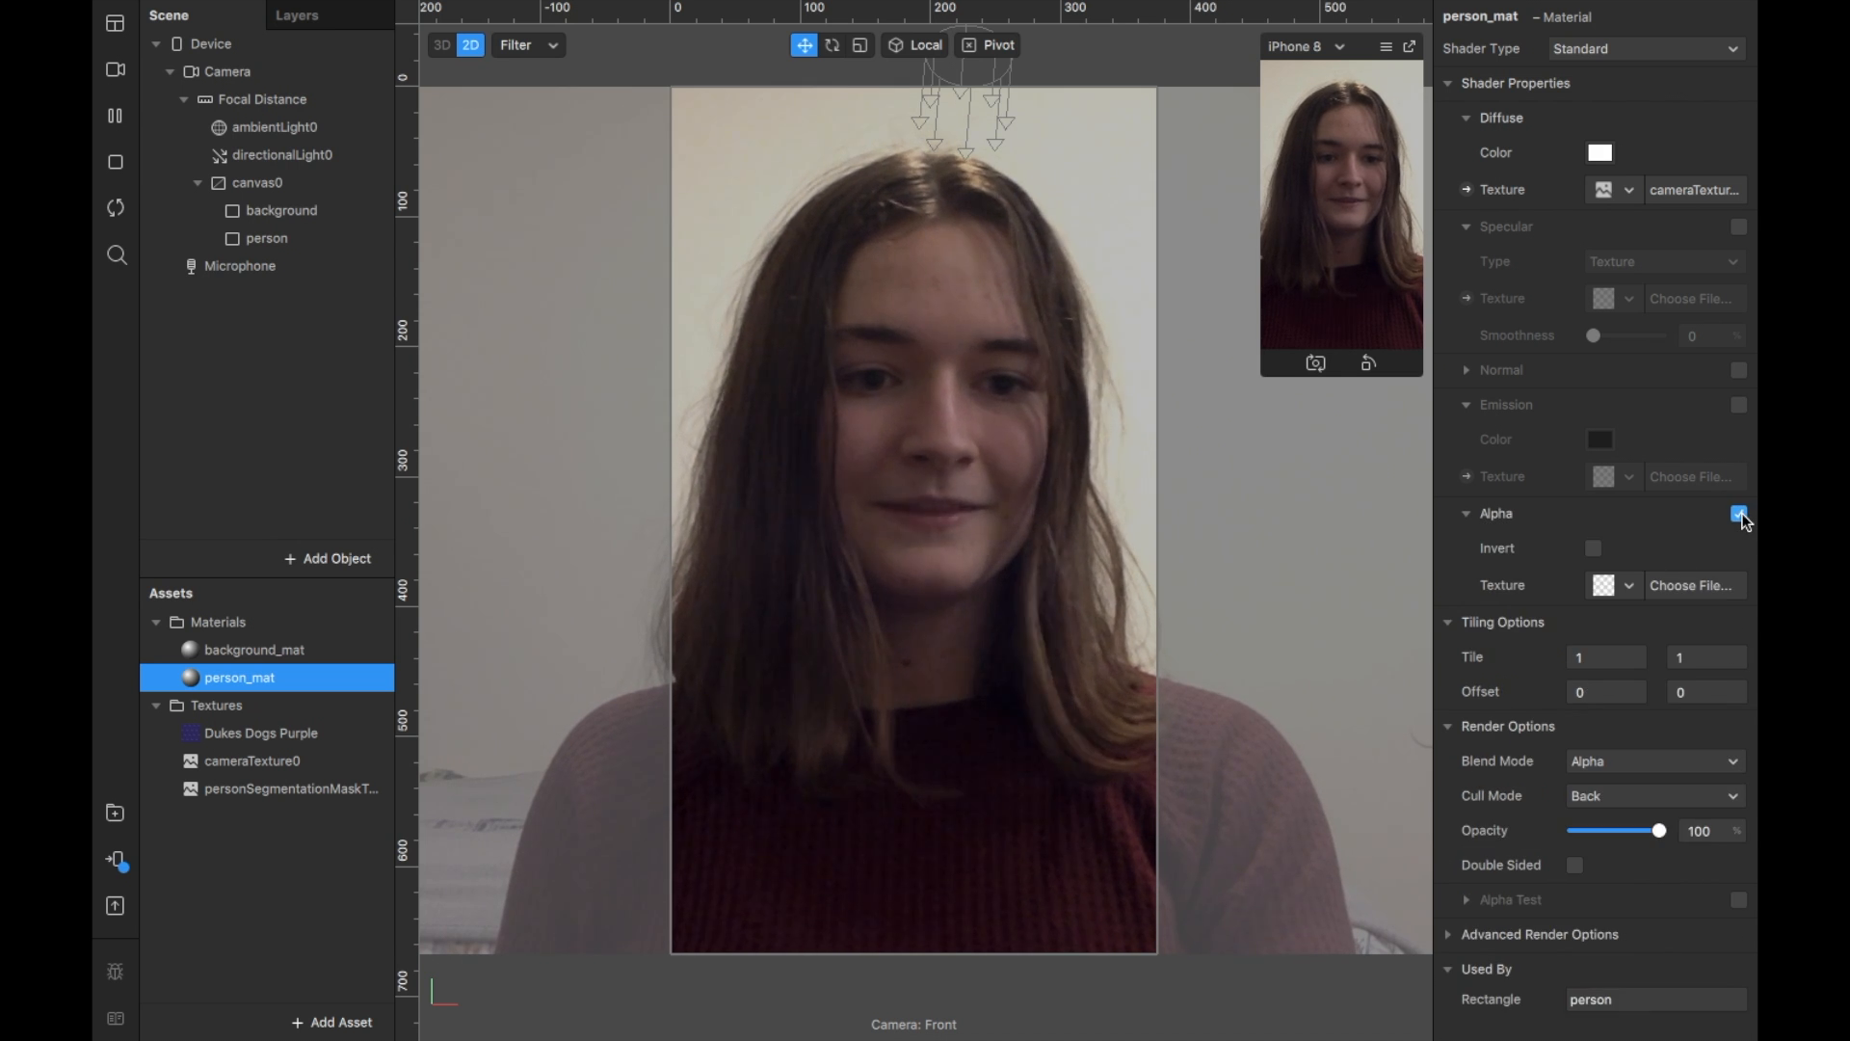
{"action": "left_click", "coordinate": [1635, 584]}
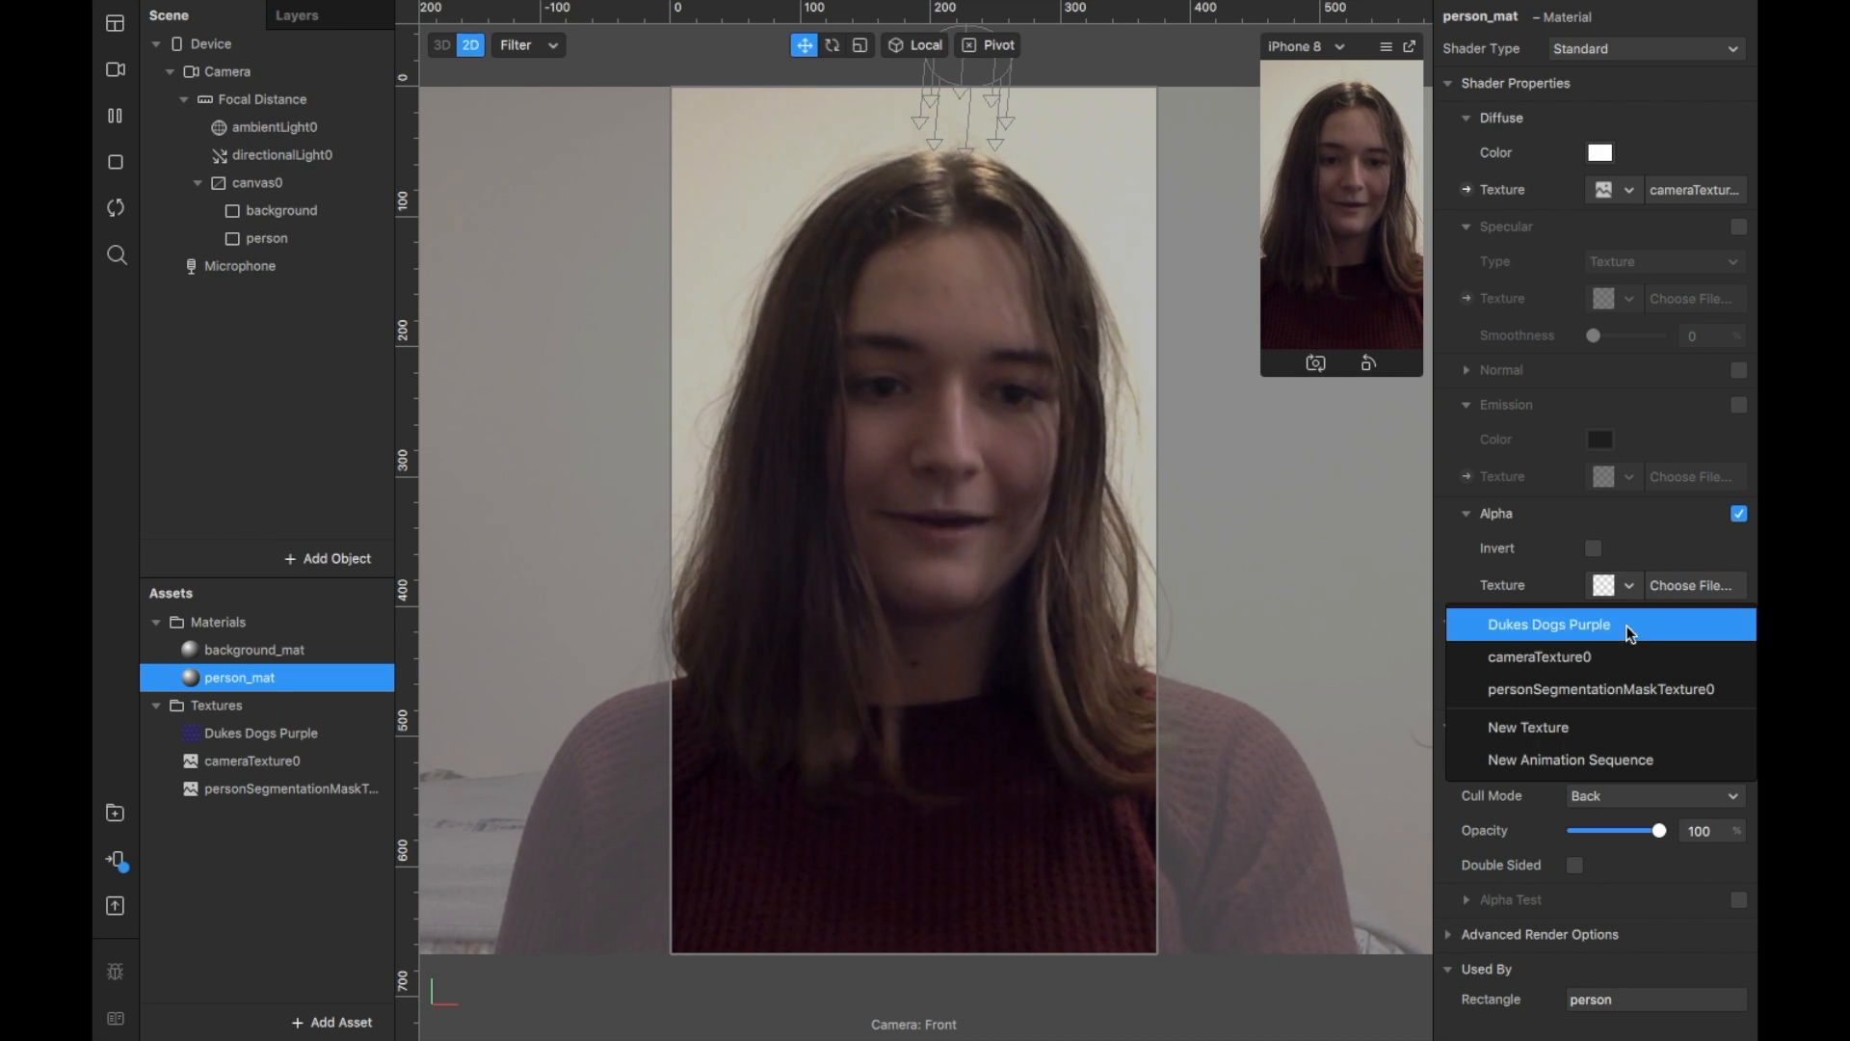
{"action": "left_click", "coordinate": [1742, 690]}
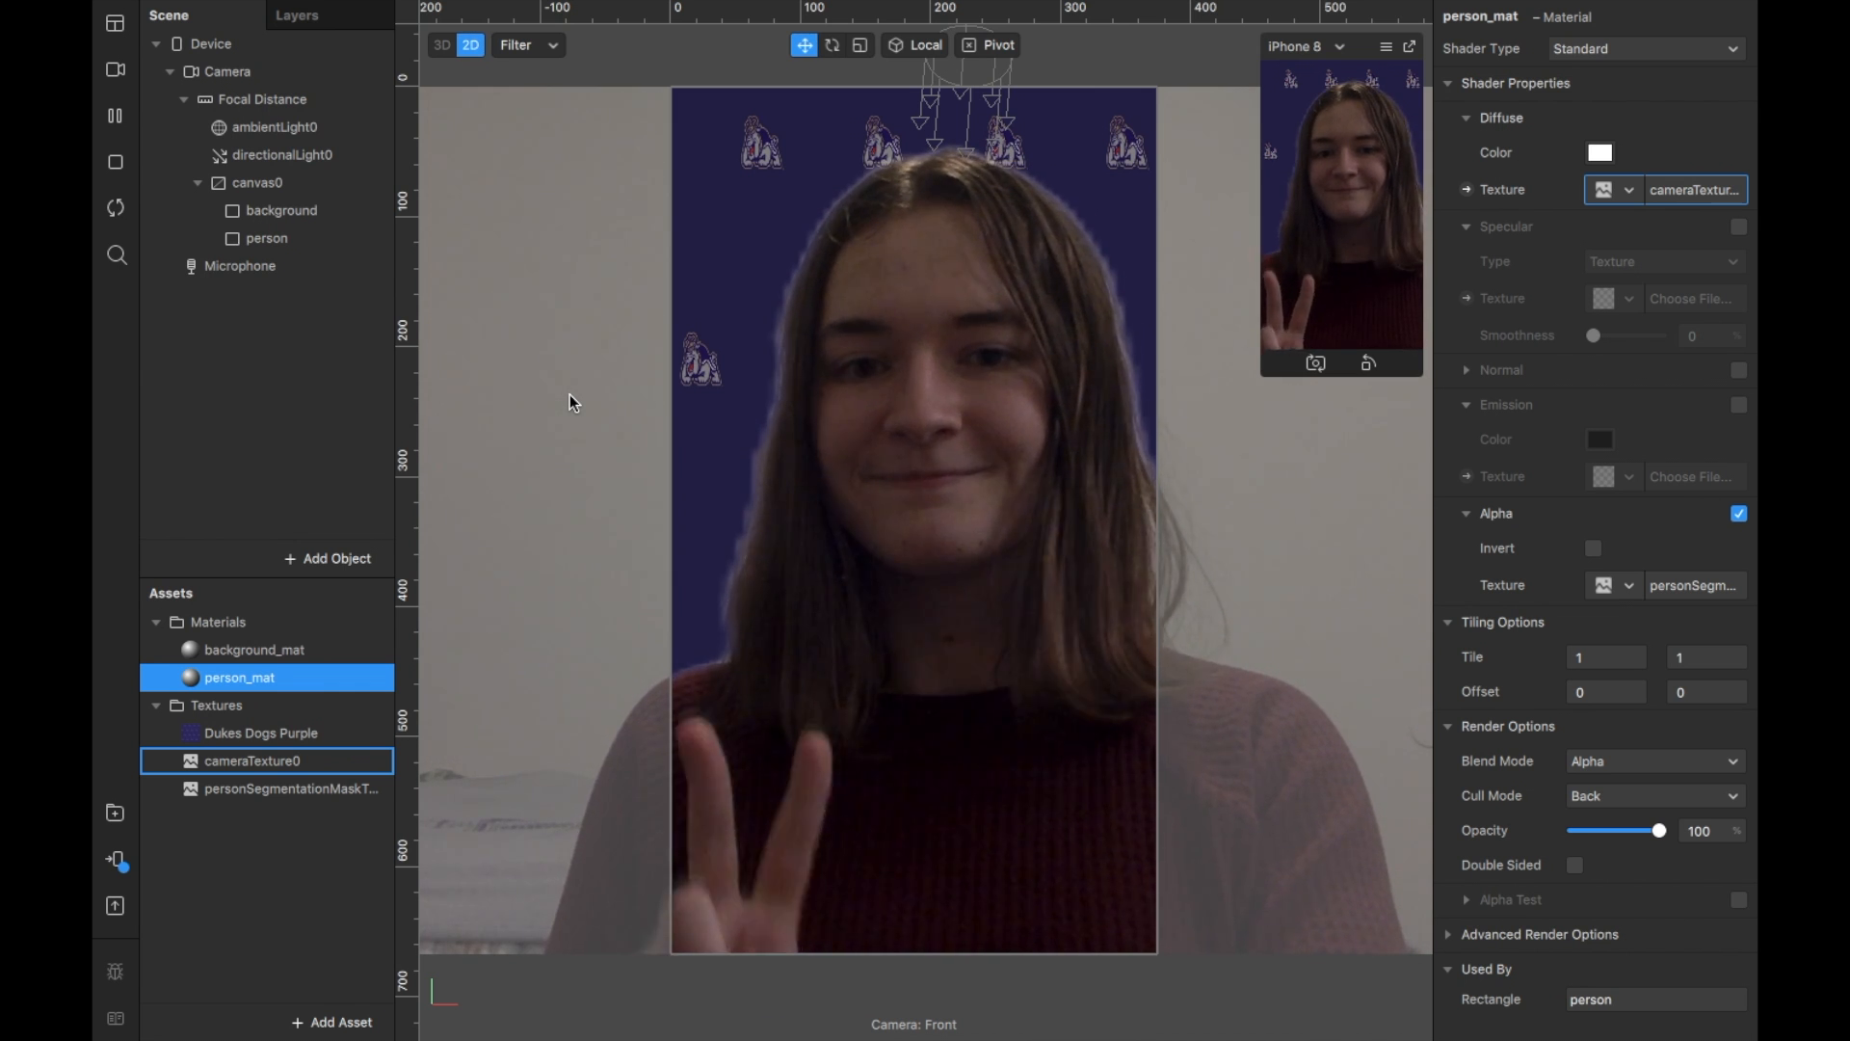
{"action": "left_click", "coordinate": [1594, 548]}
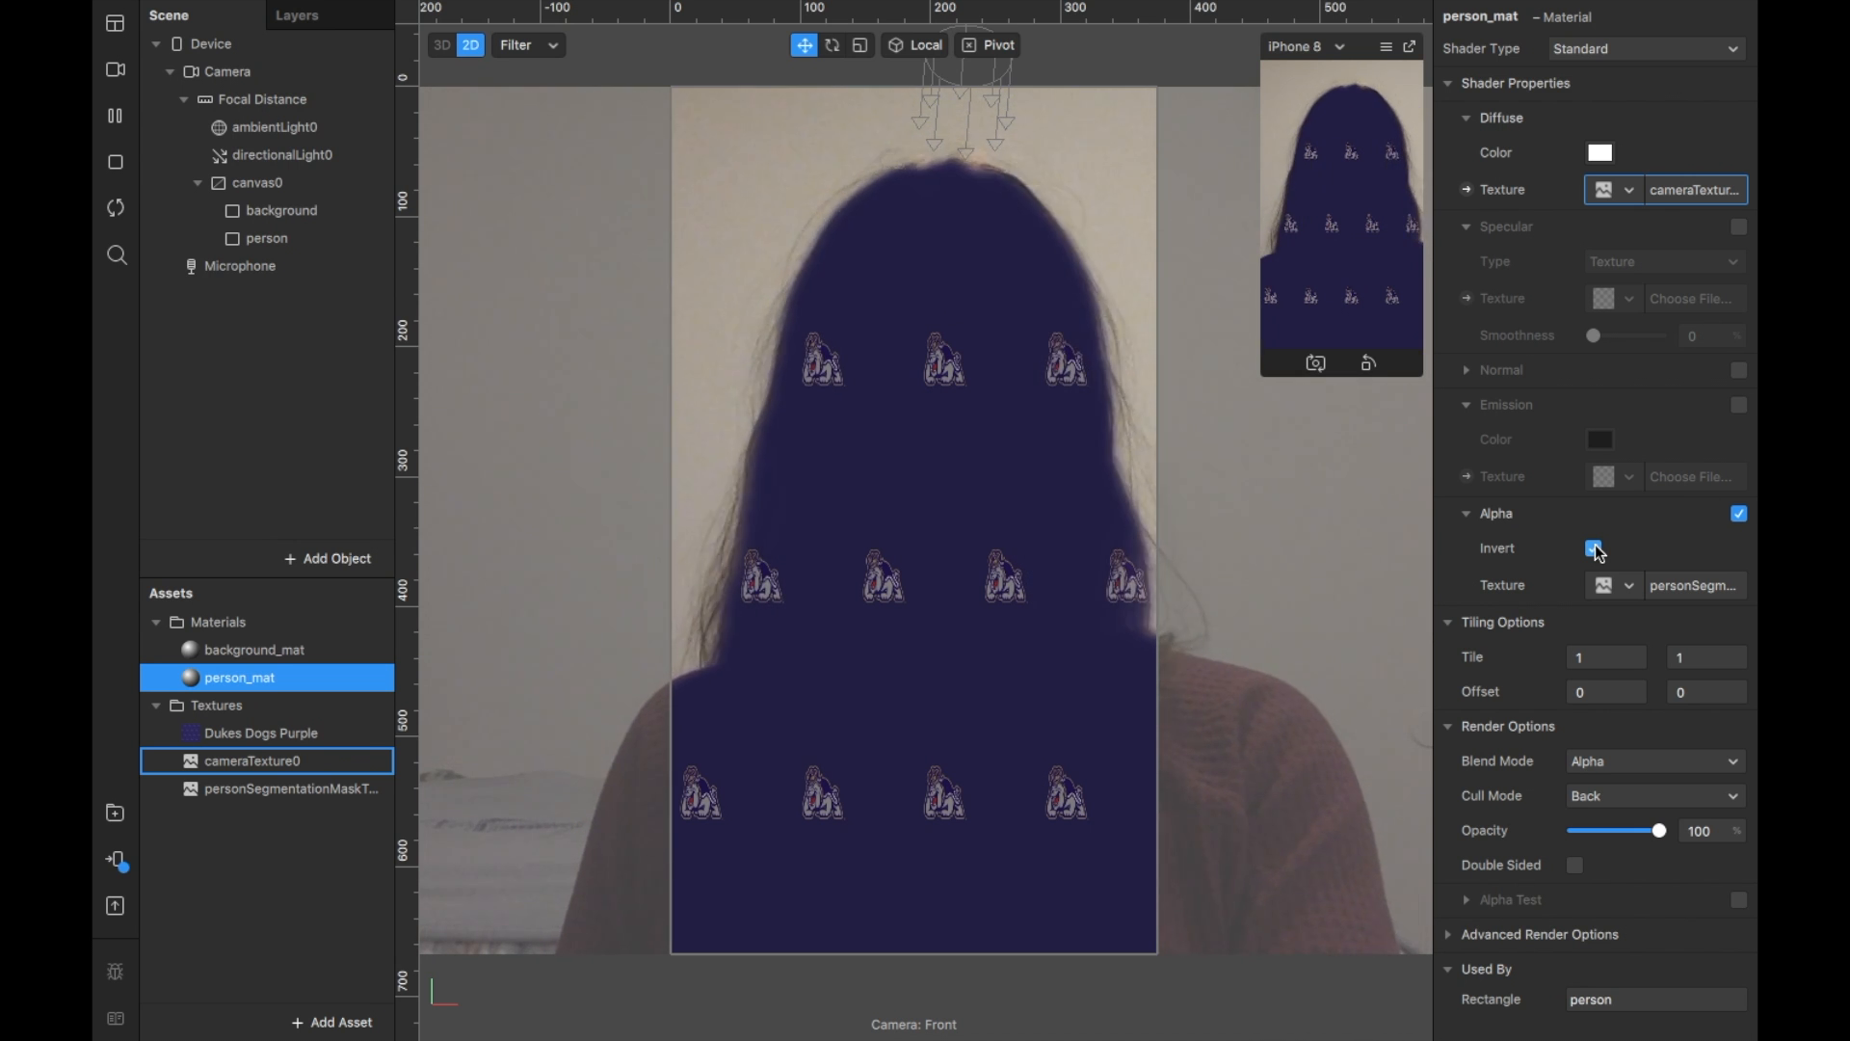
{"action": "left_click", "coordinate": [1594, 548]}
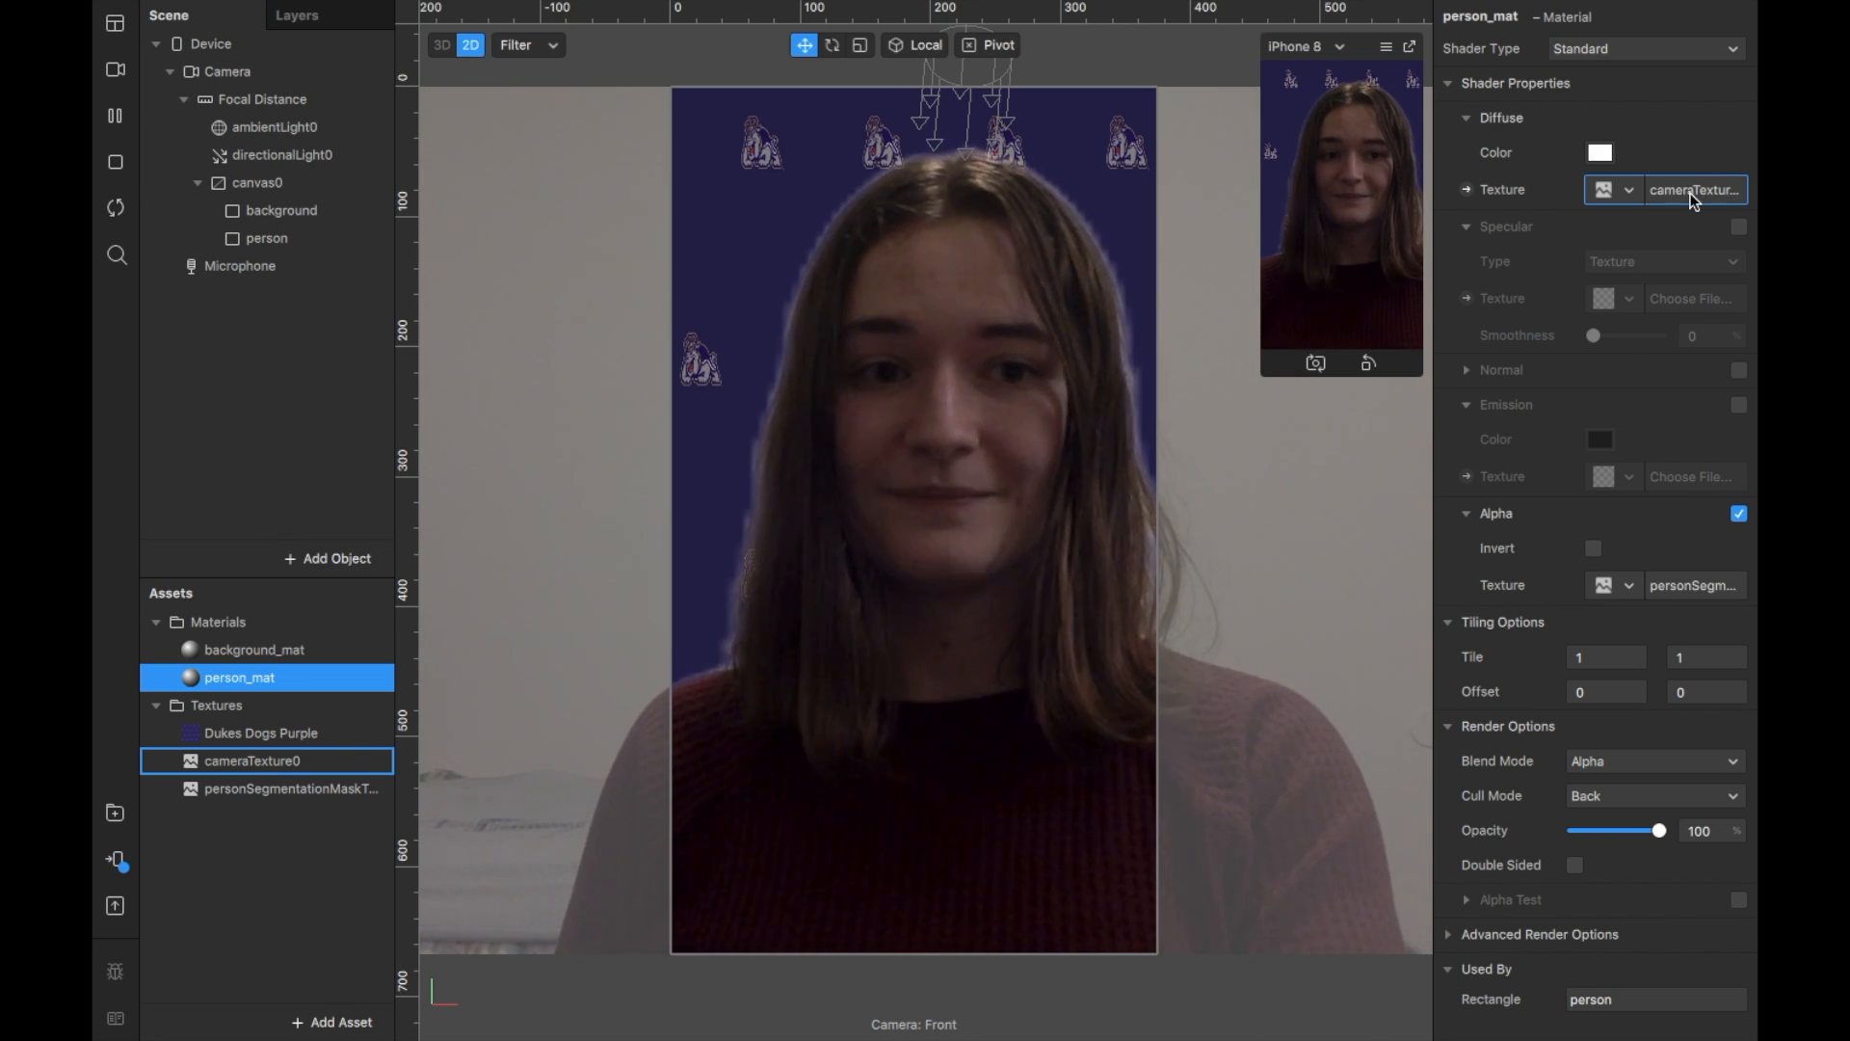
Step: Import Duke Dogs Gold.jpg as person_mat's new diffuse texture
{"action": "left_click", "coordinate": [1629, 192]}
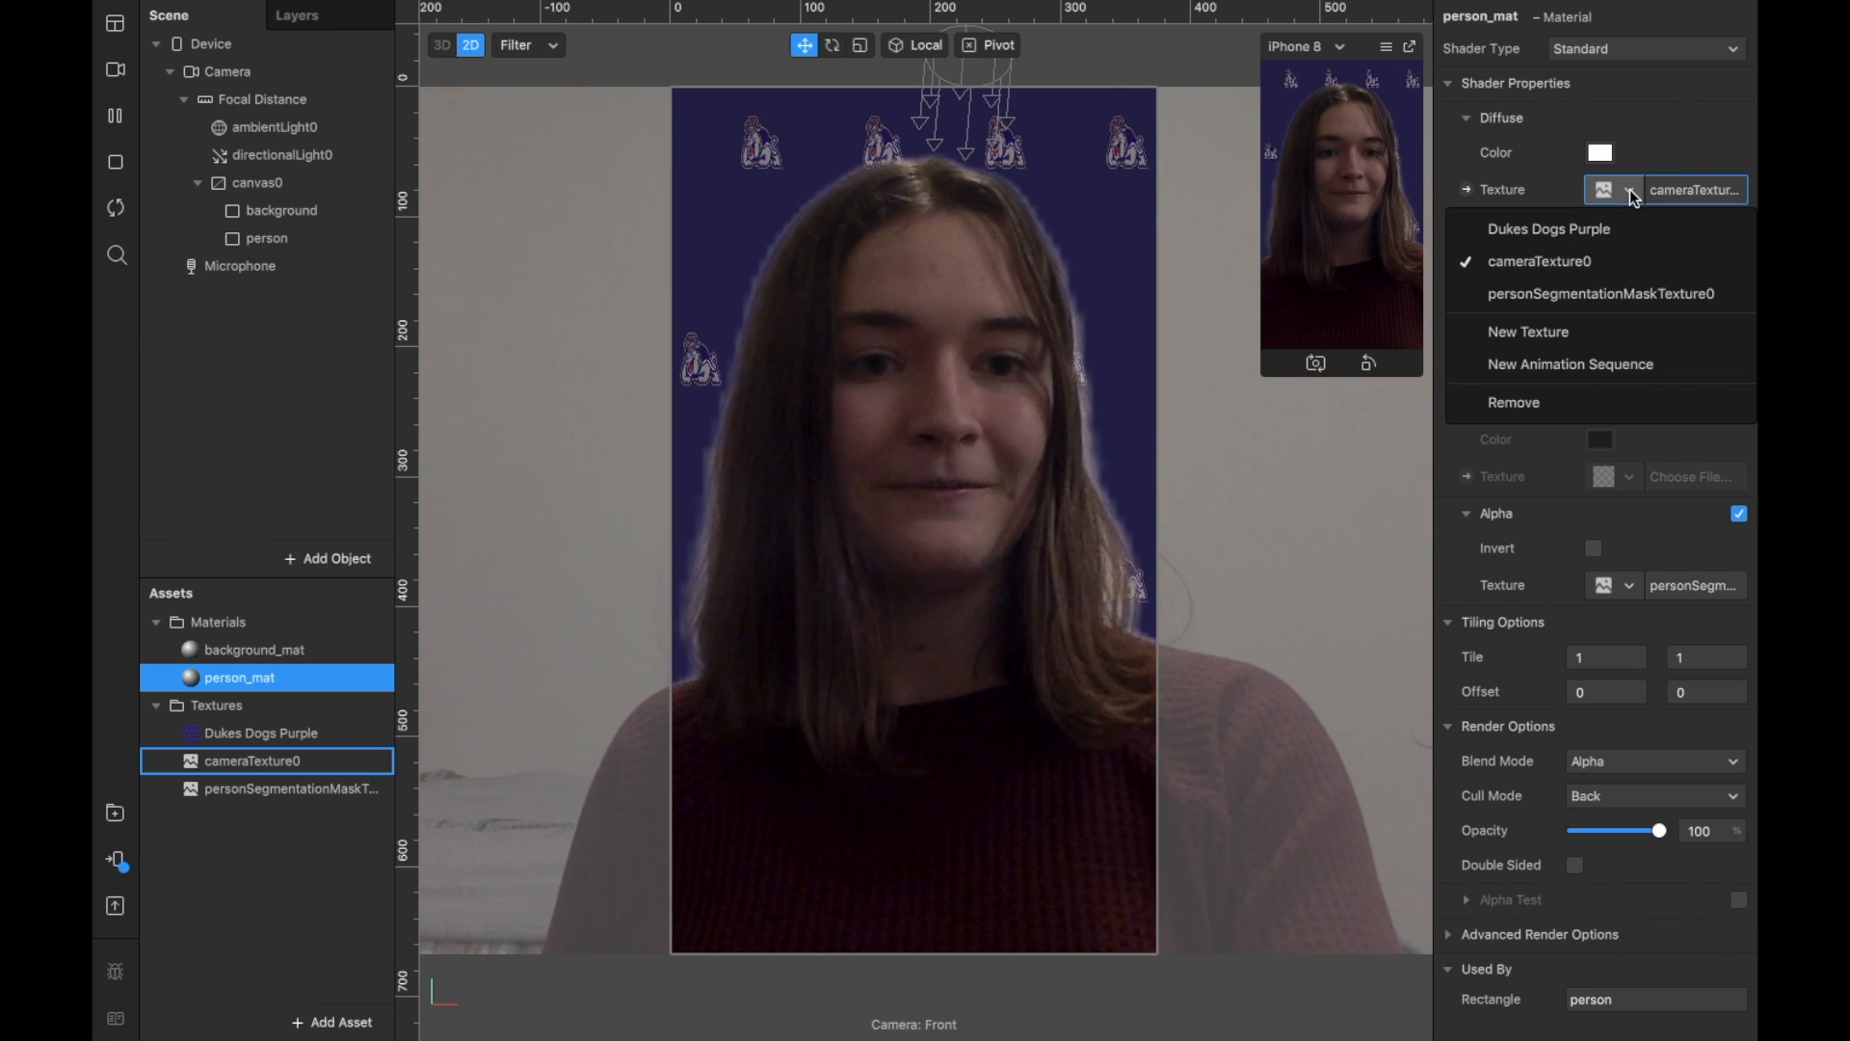
{"action": "left_click", "coordinate": [1574, 328]}
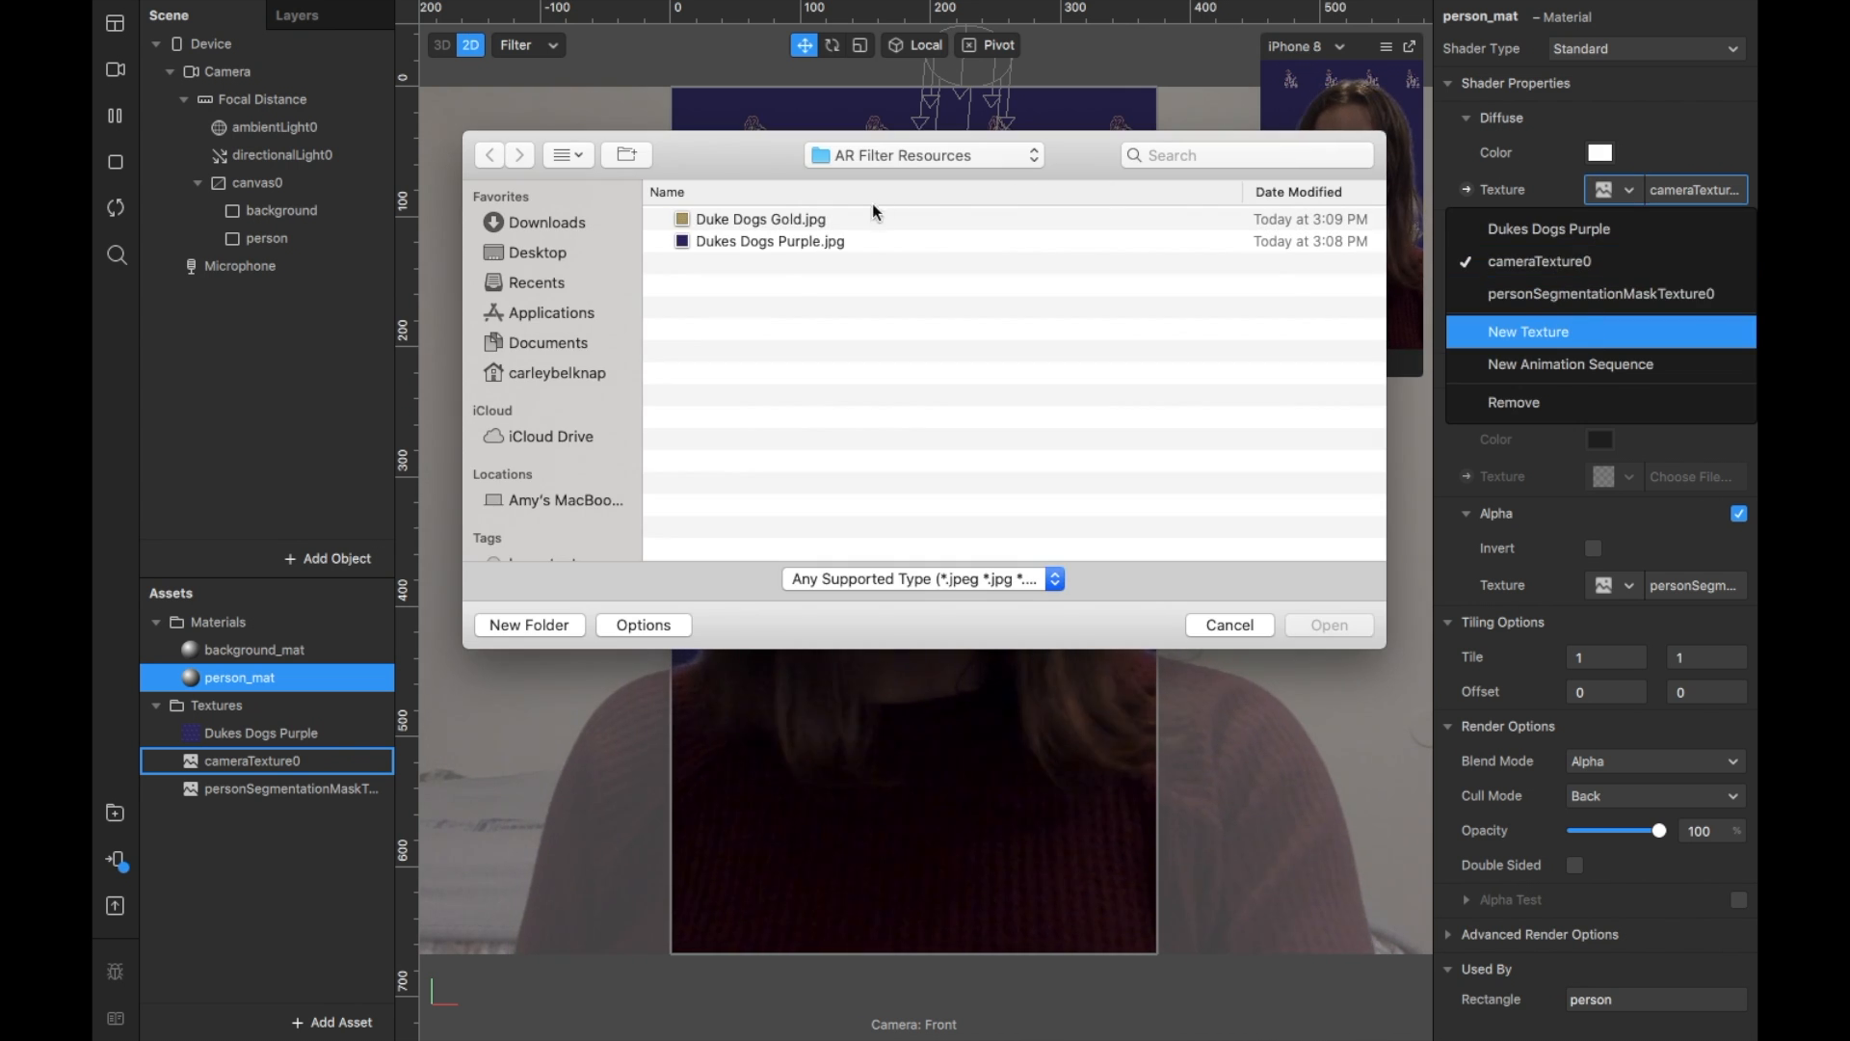
{"action": "double_click", "coordinate": [819, 218]}
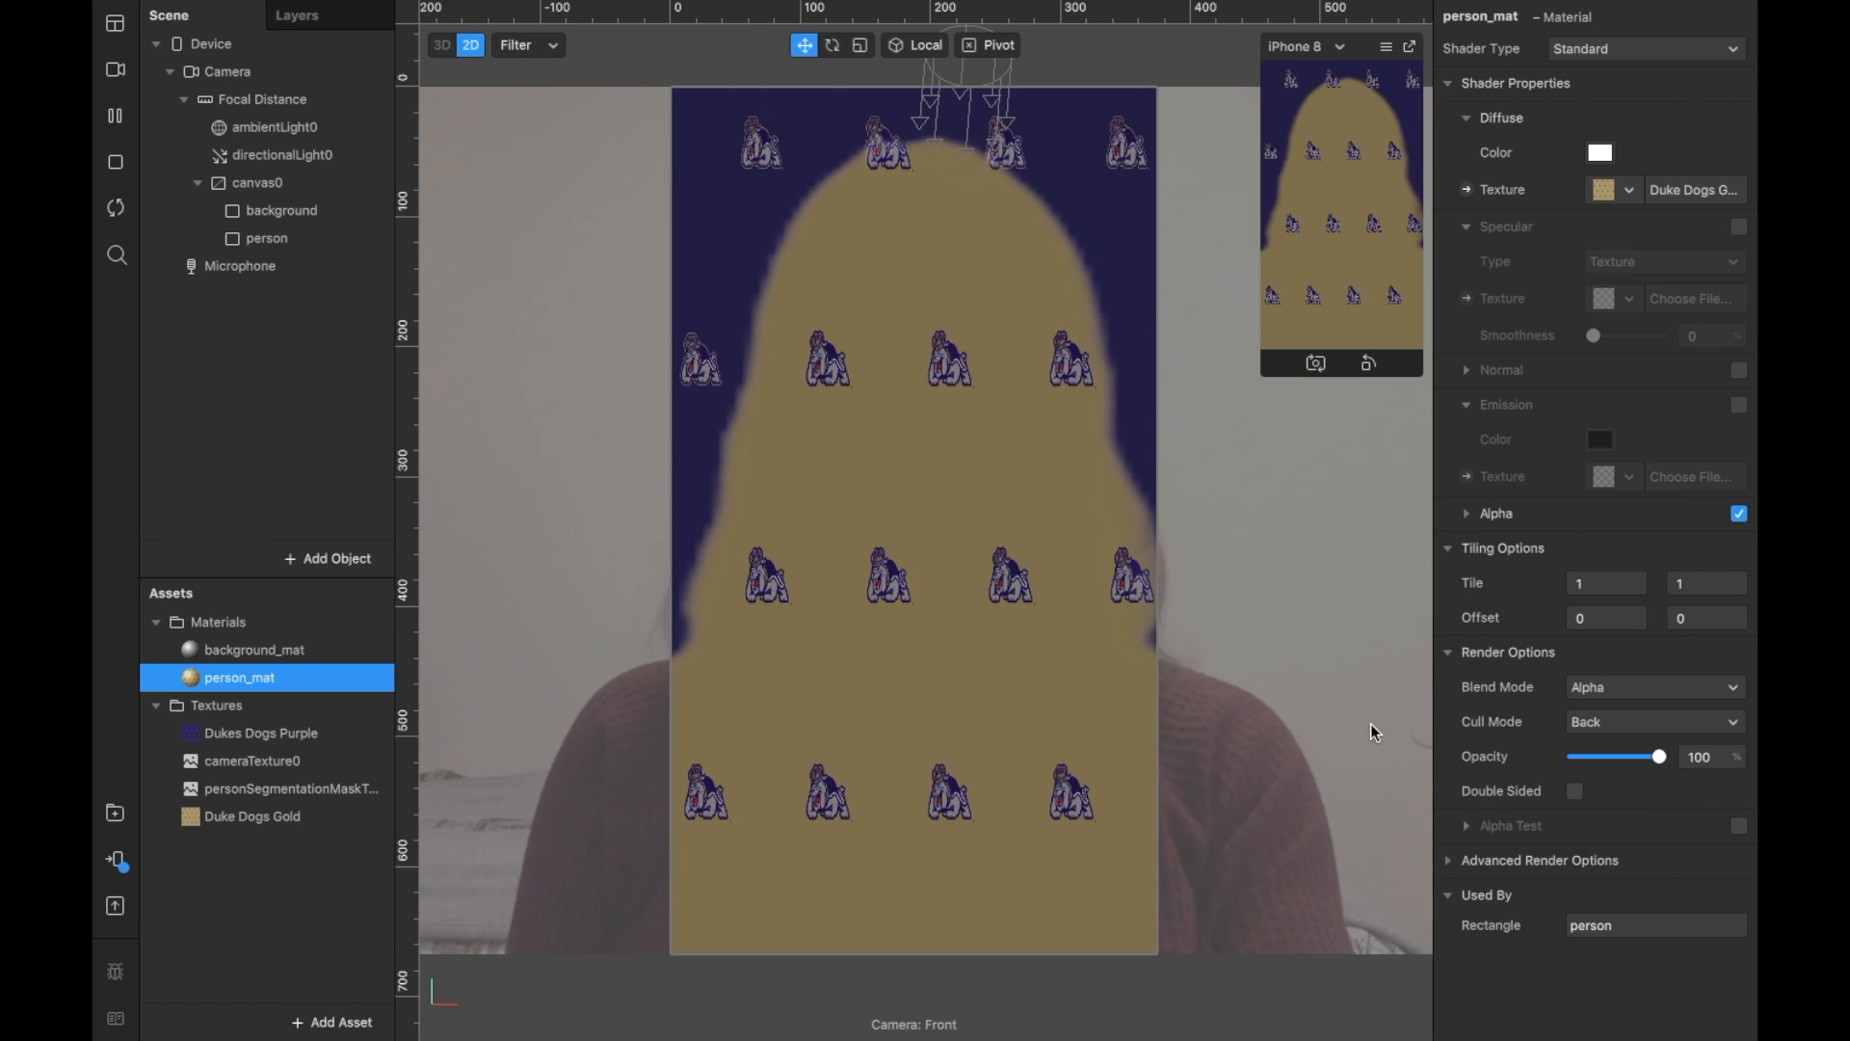
Step: Switch person_mat's shader type to Flat, then to Face Paint
{"action": "left_click", "coordinate": [1666, 50]}
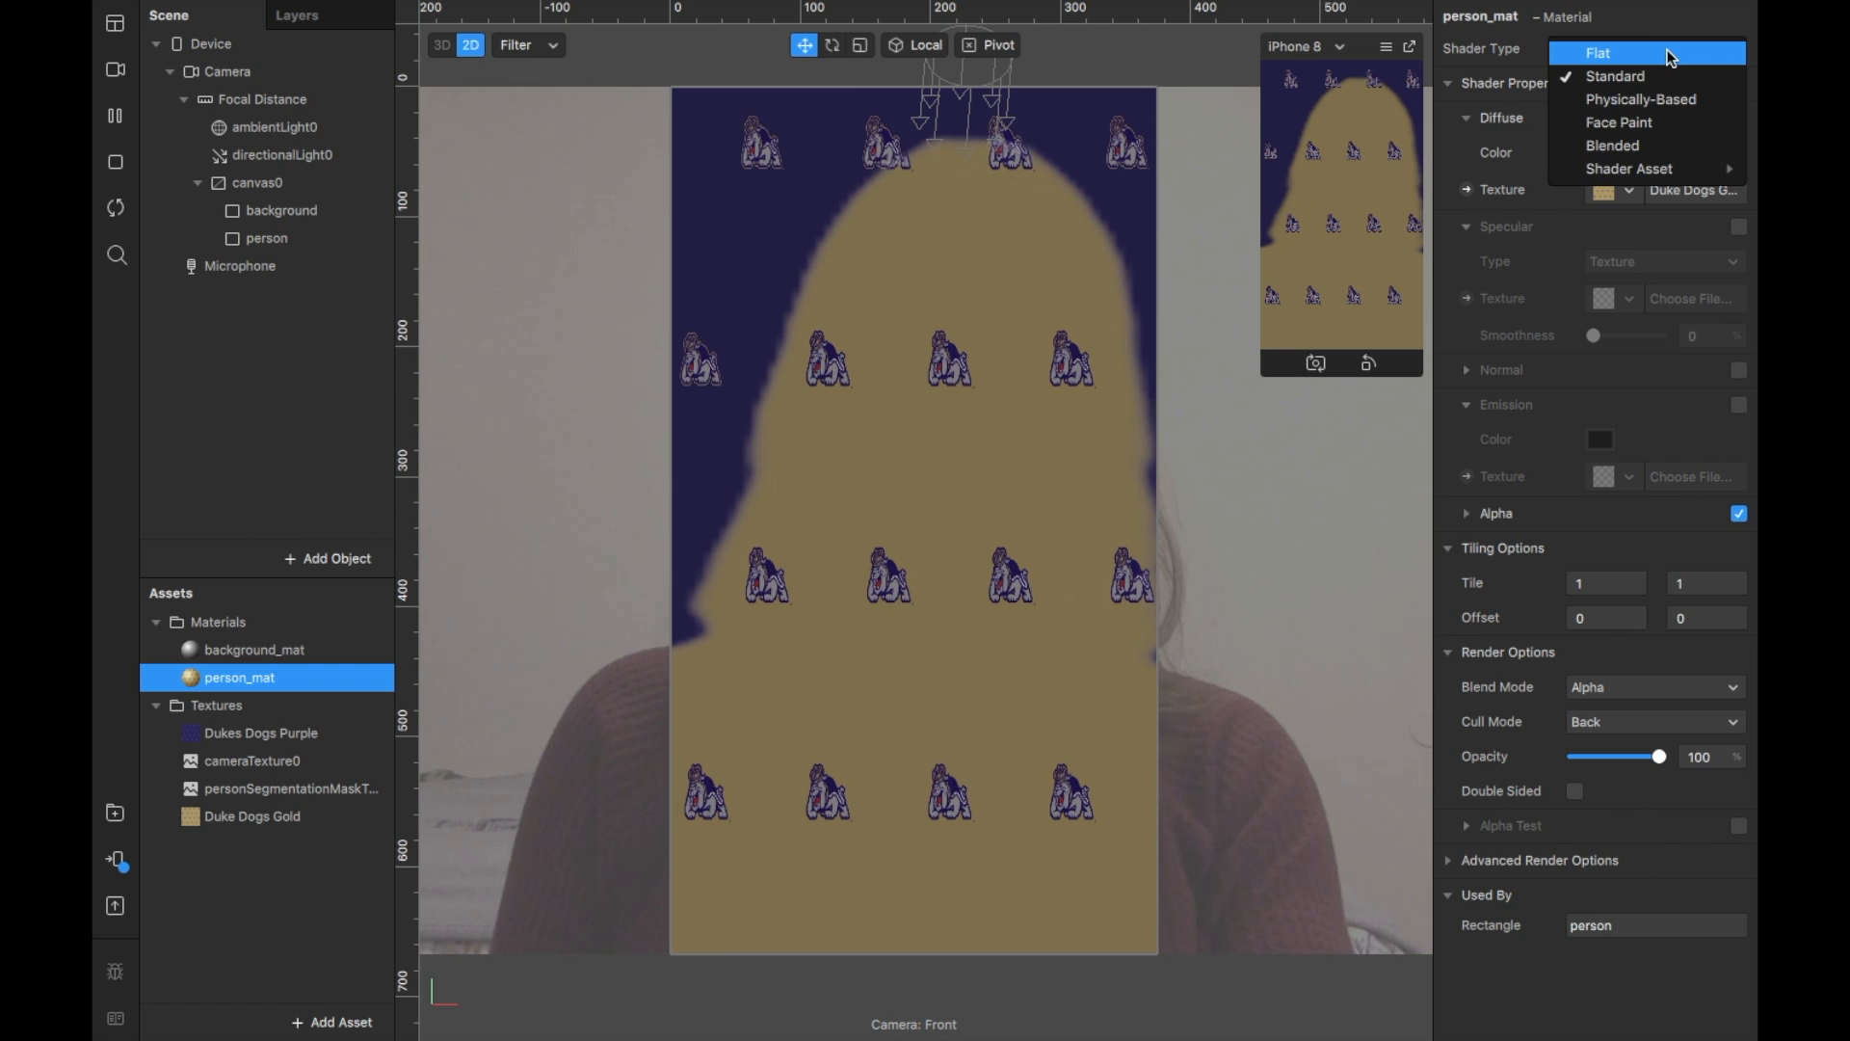
{"action": "left_click", "coordinate": [1667, 50]}
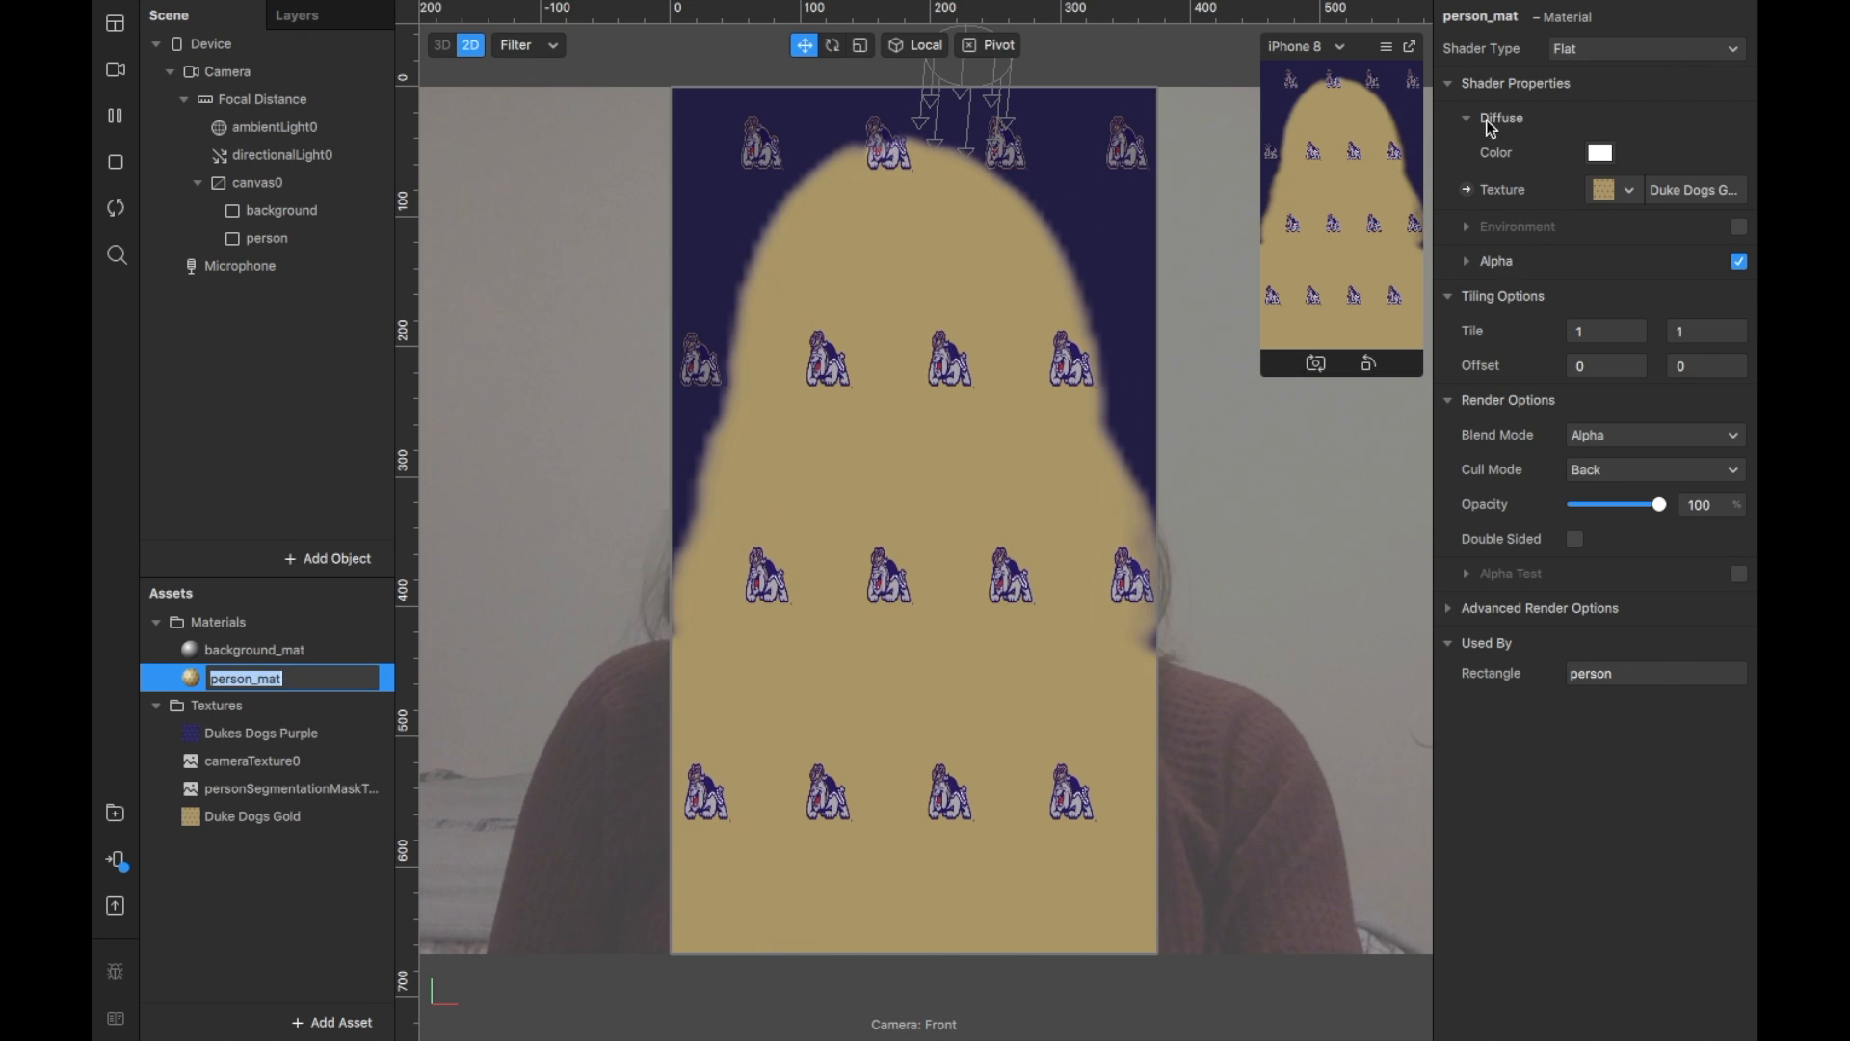
{"action": "left_click", "coordinate": [1664, 46]}
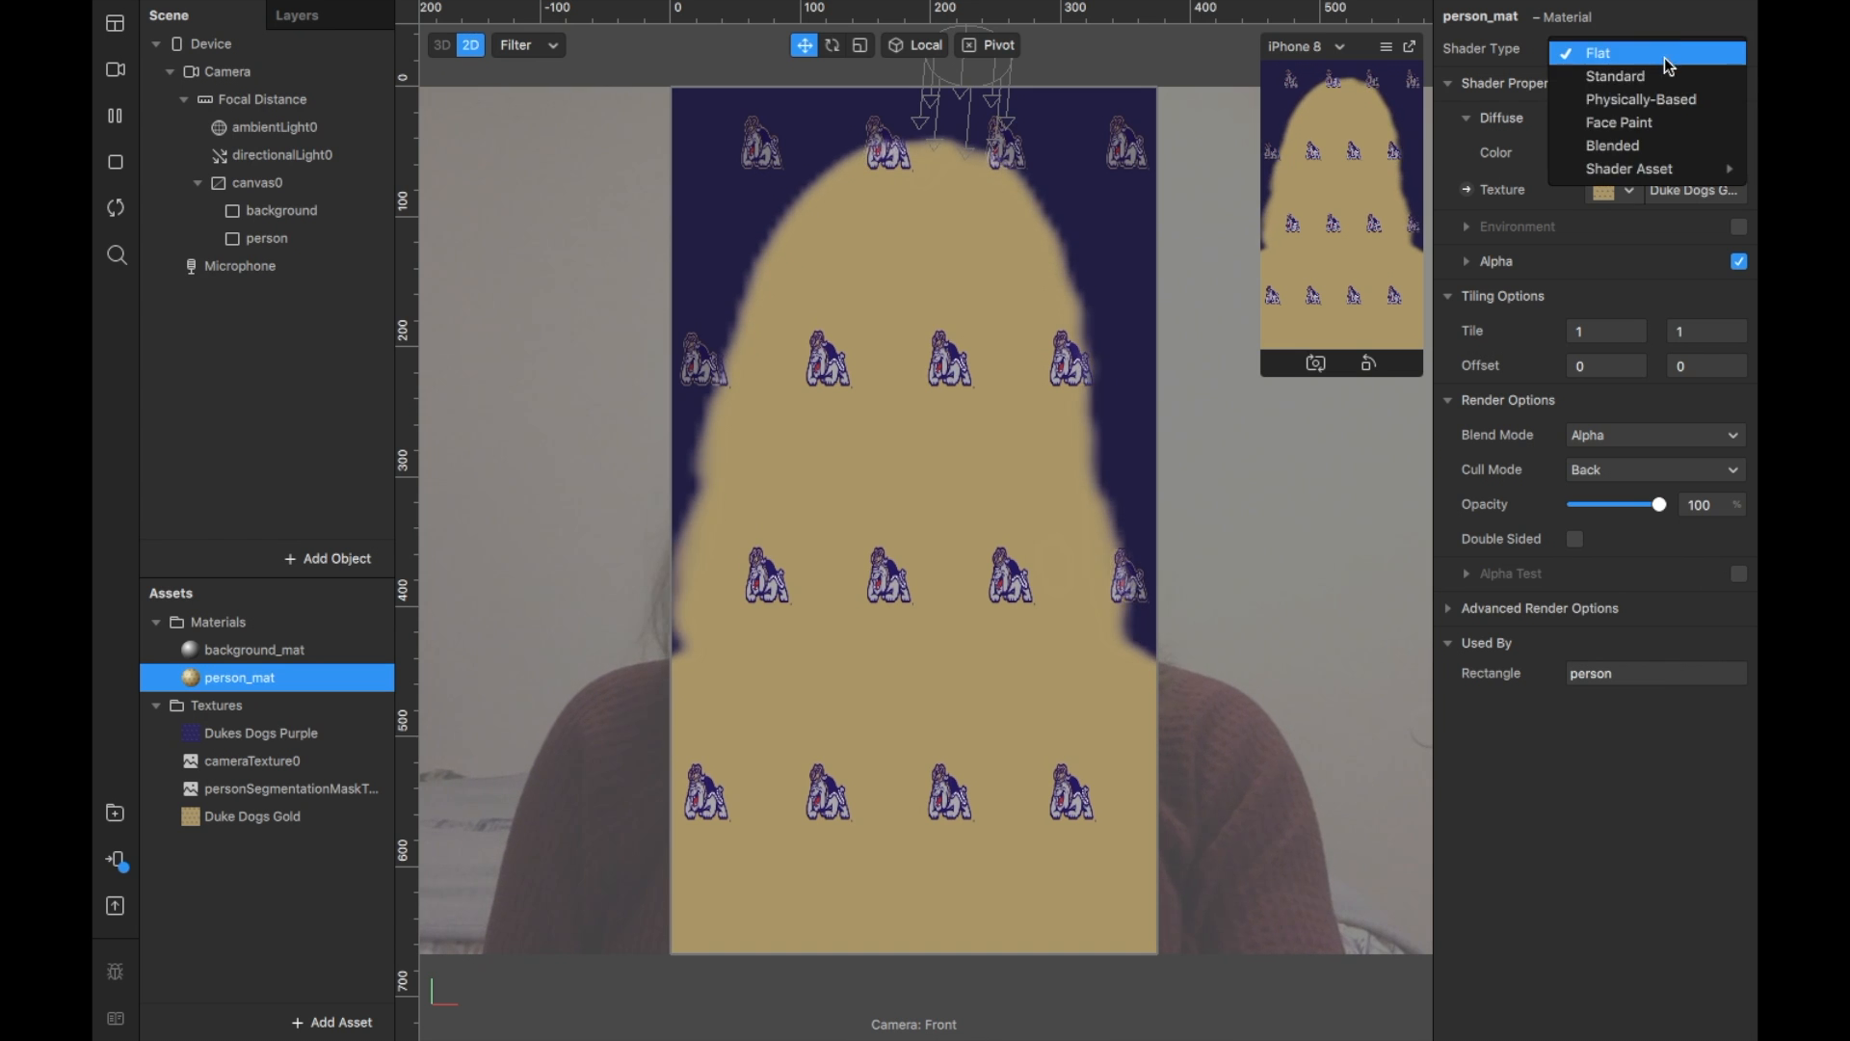
{"action": "left_click", "coordinate": [1659, 126]}
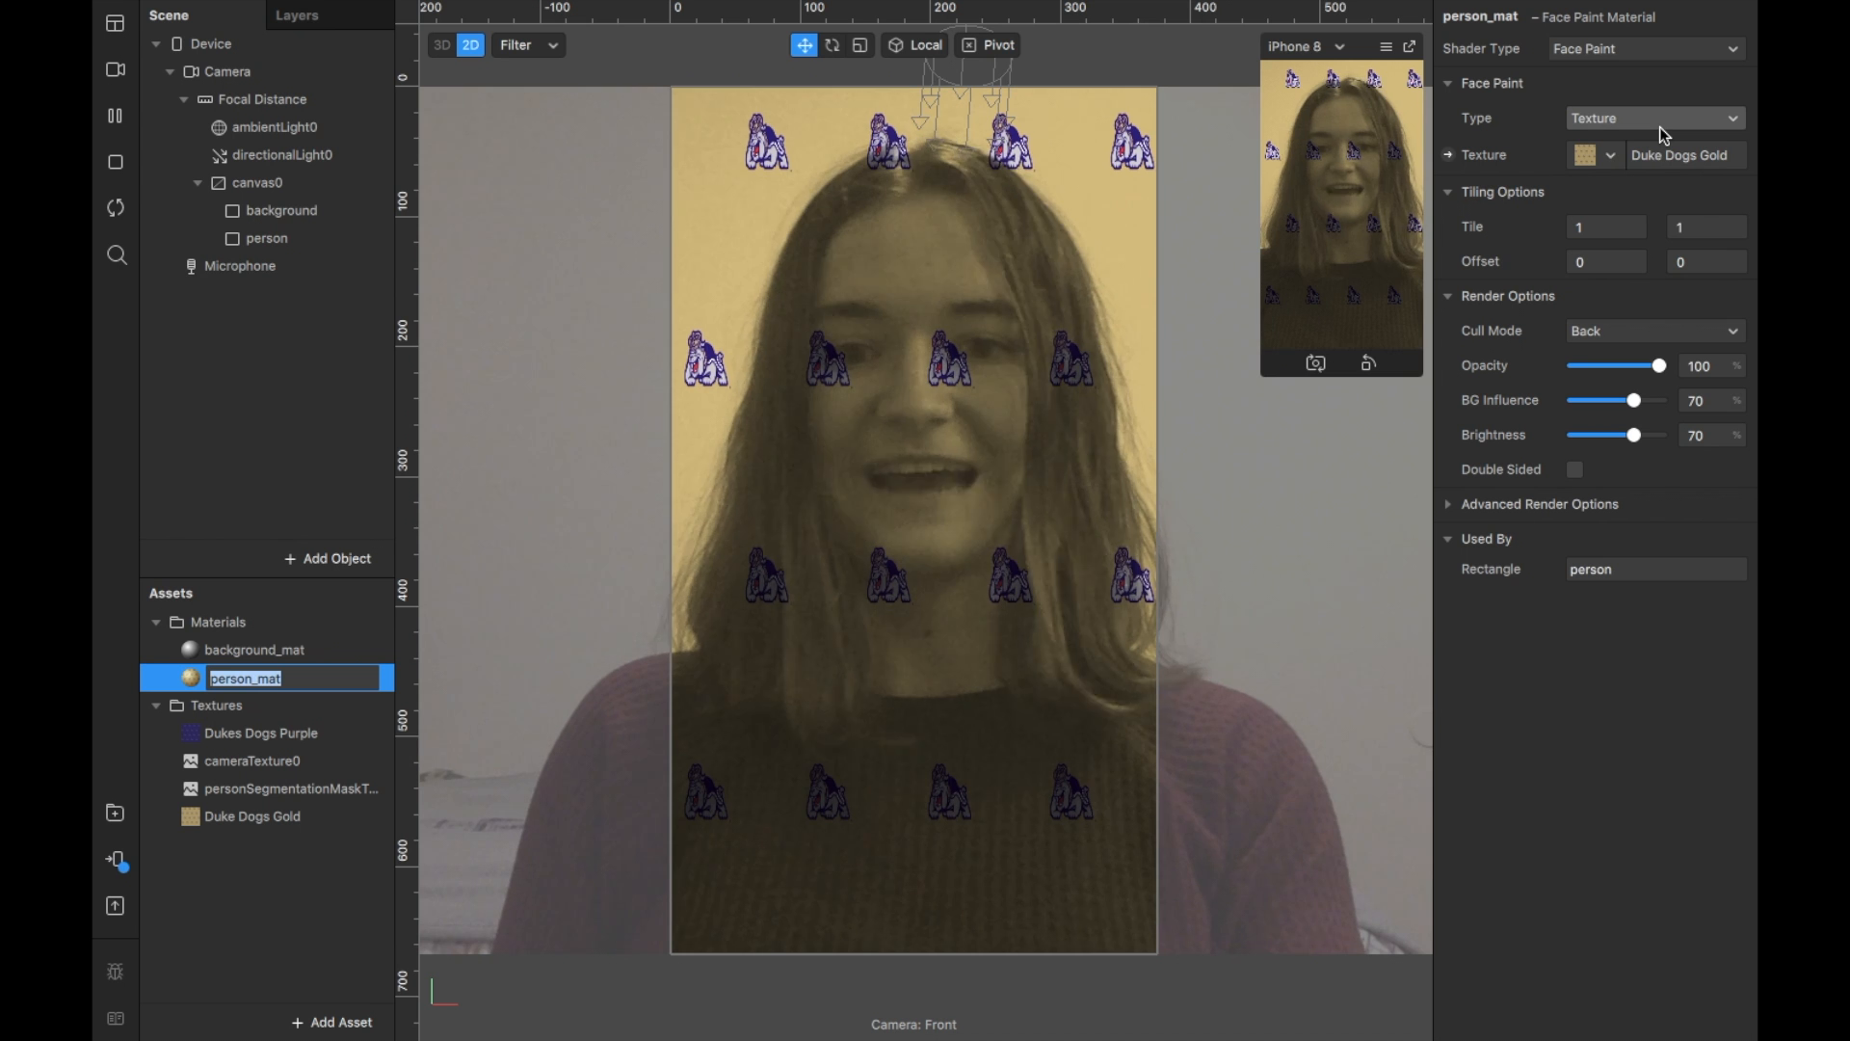